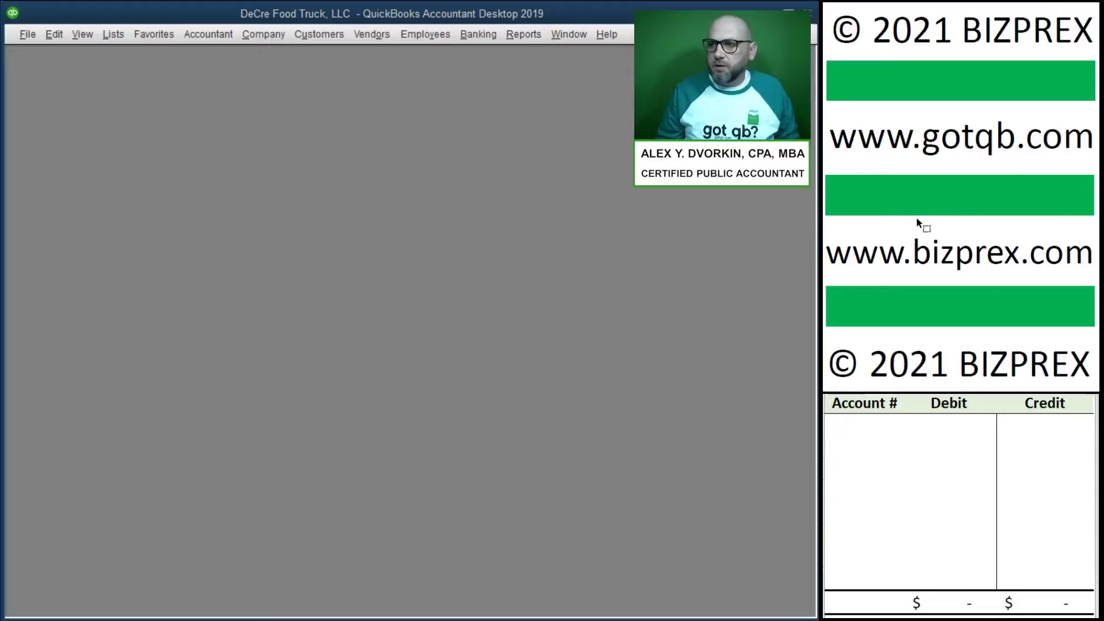
Bring up the CreditFirst statement dated 8/31/2020 and begin a reconciliation of the 21100 credit card account
scroll(916, 220, "down", 10)
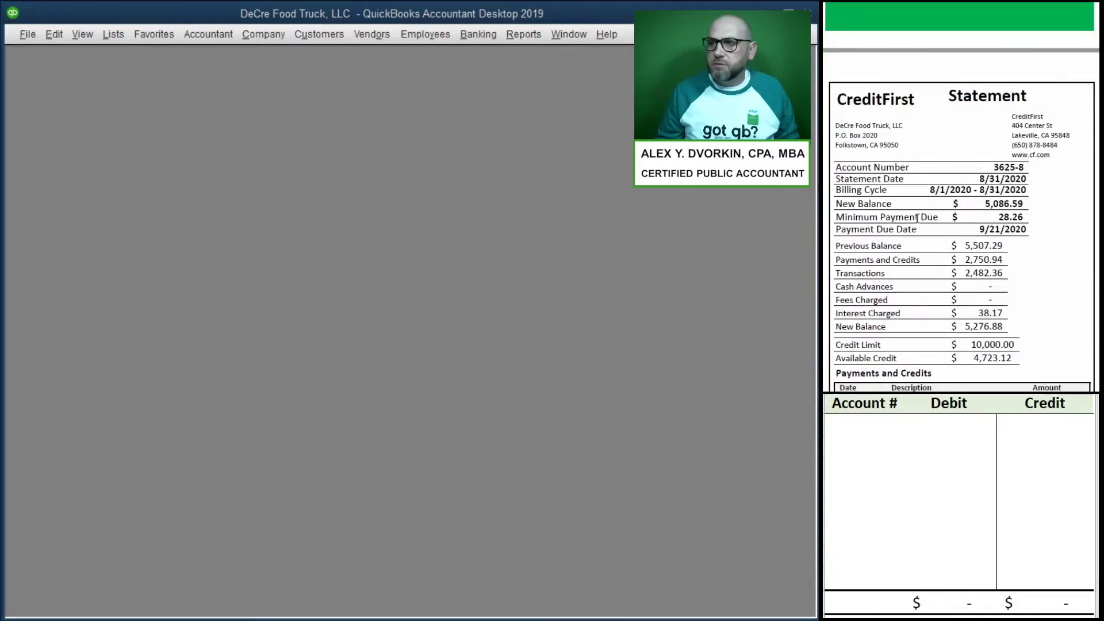
scroll(917, 219, "down", 1)
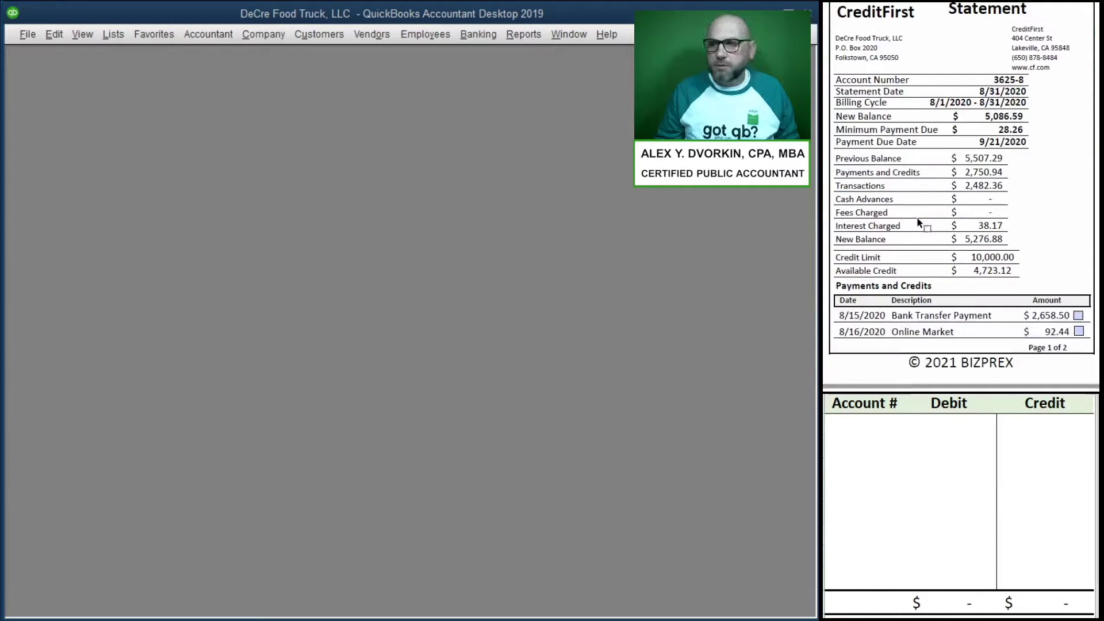
left_click(487, 36)
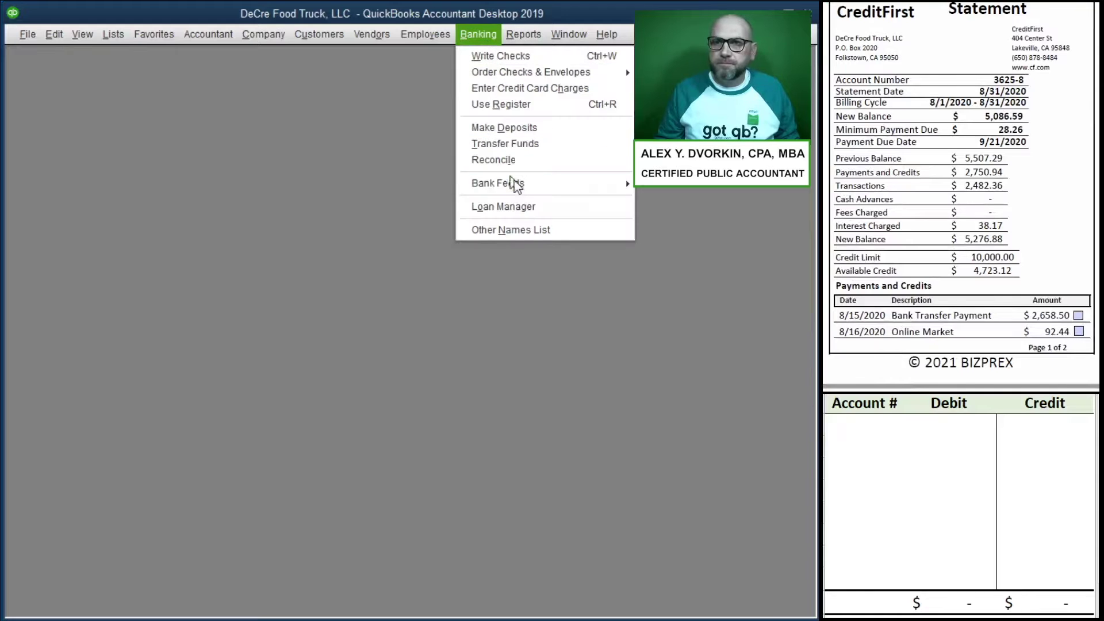
left_click(520, 157)
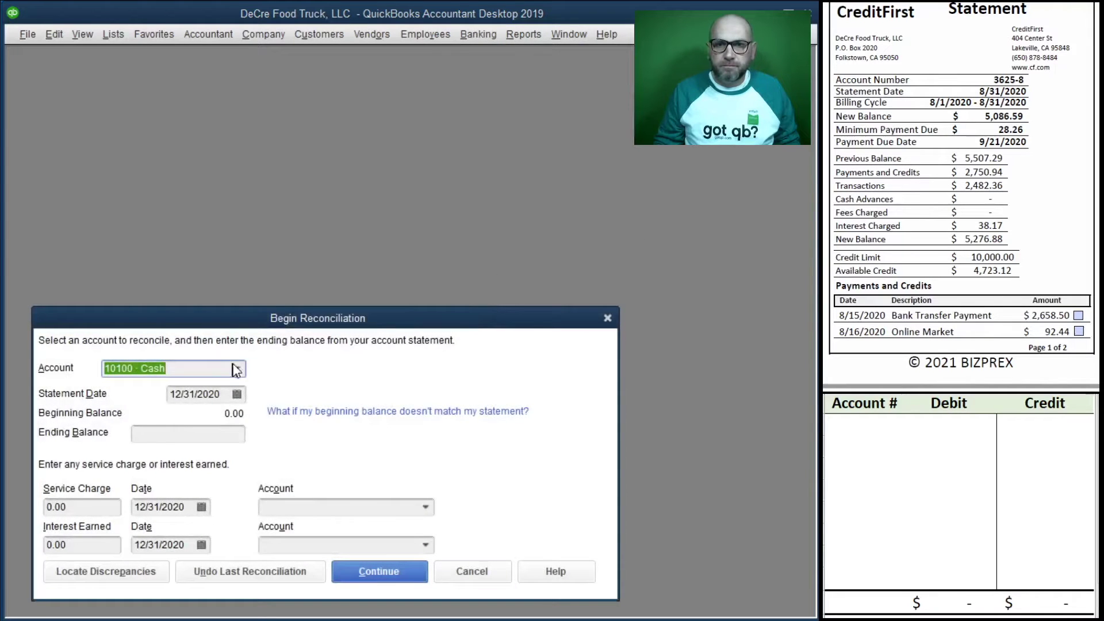
left_click(238, 371)
left_click(194, 427)
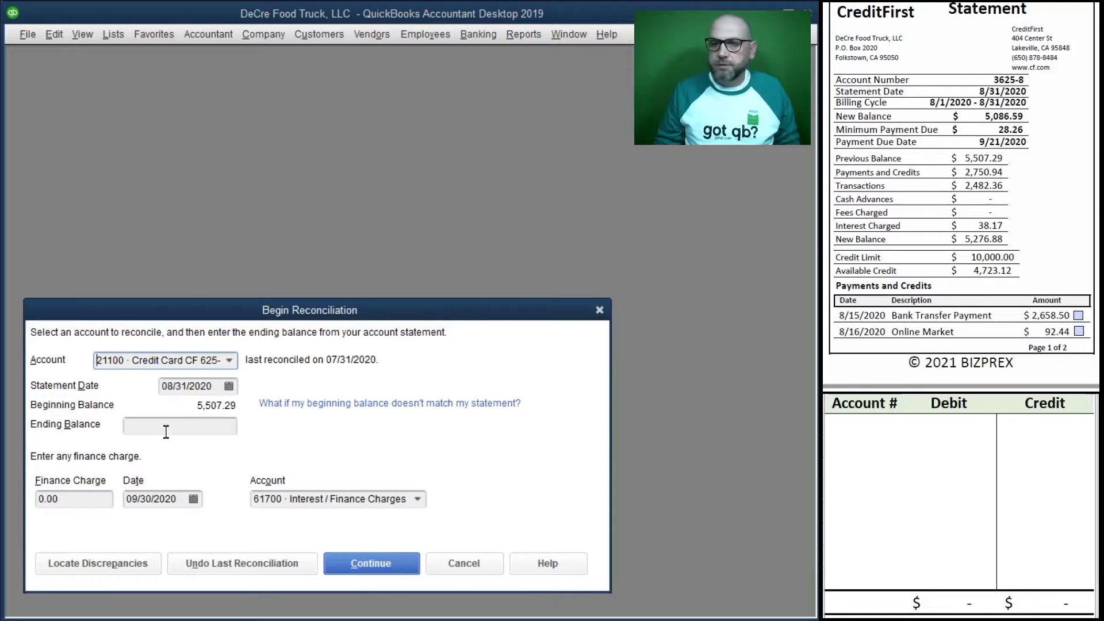
Enter the statement's ending balance of 5,276.88 for the reconciliation
left_click(194, 429)
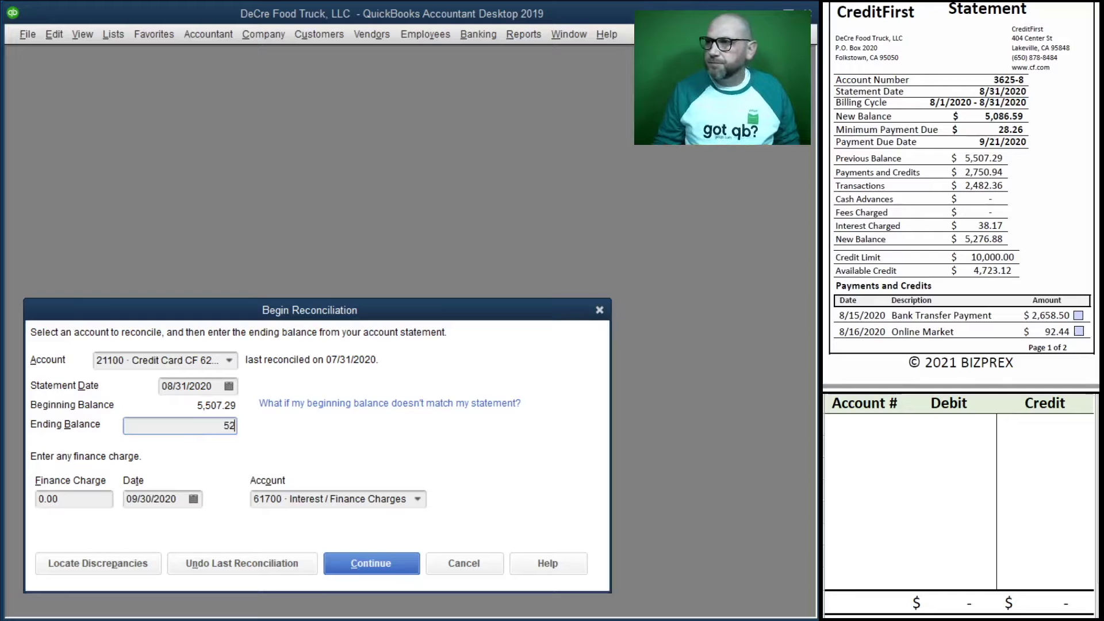
type("5276")
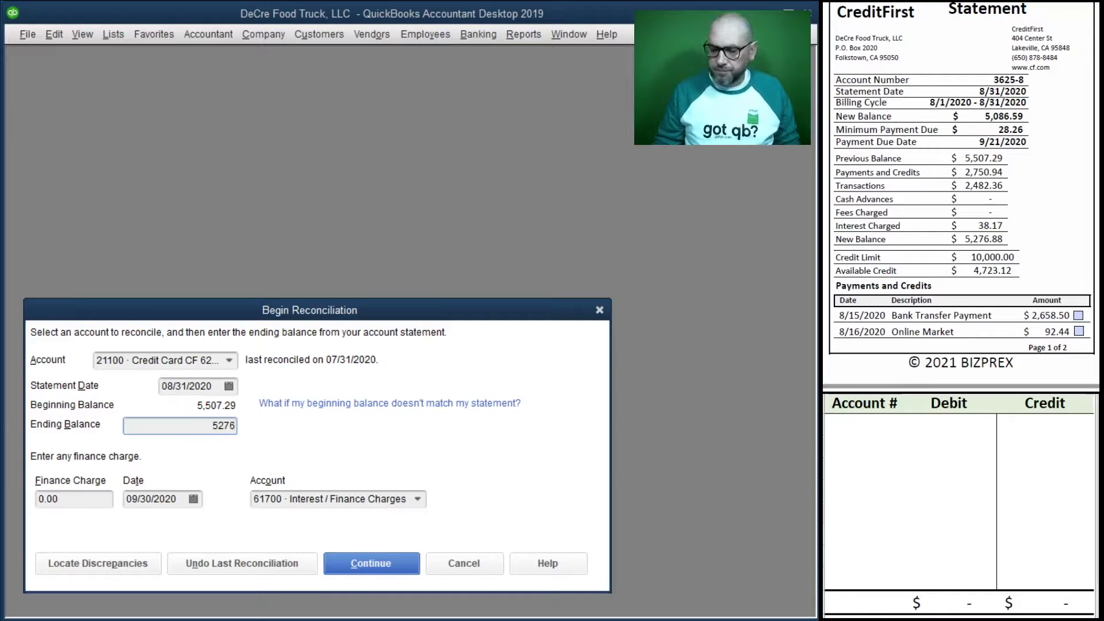
type(".88")
key("Tab")
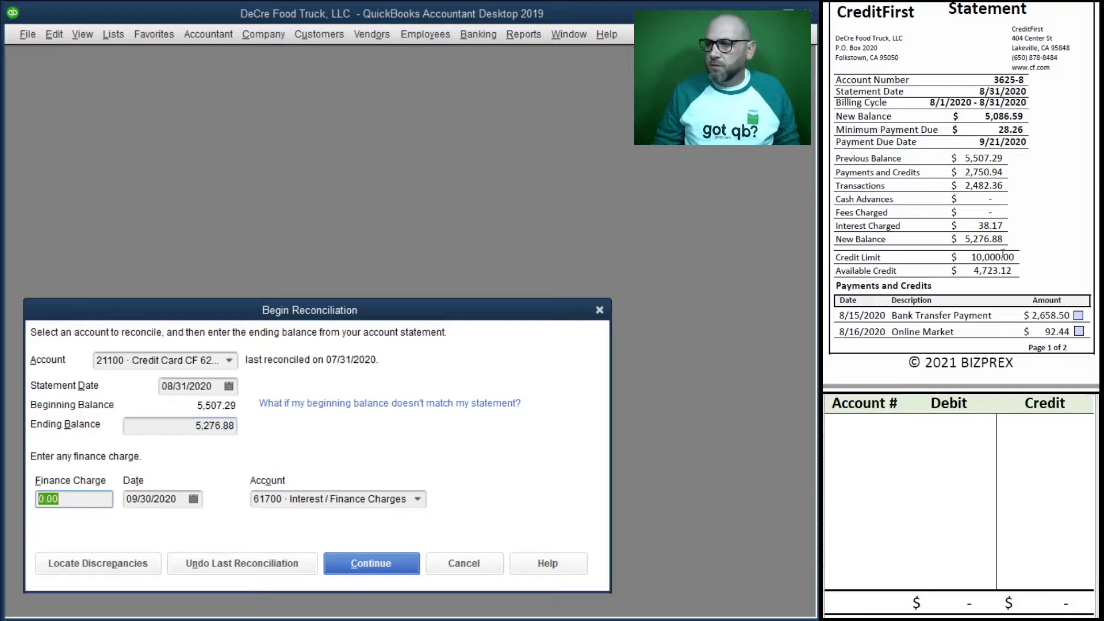
Set the finance charge date to 08/31/2020 and continue to the list of transactions to reconcile
scroll(1003, 253, "down", 5)
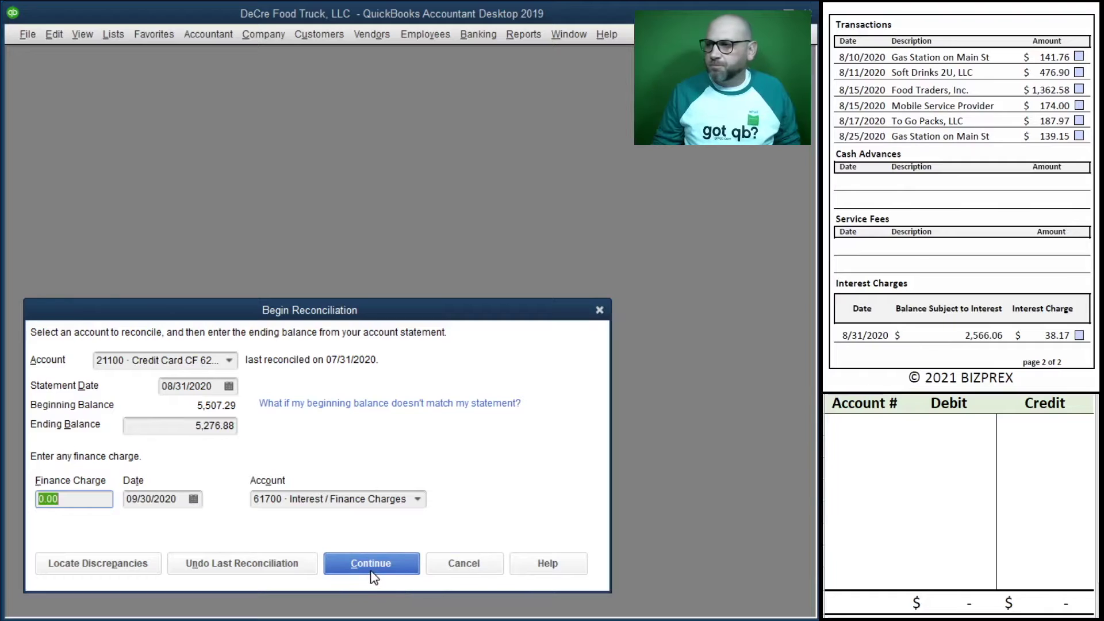
left_click(193, 499)
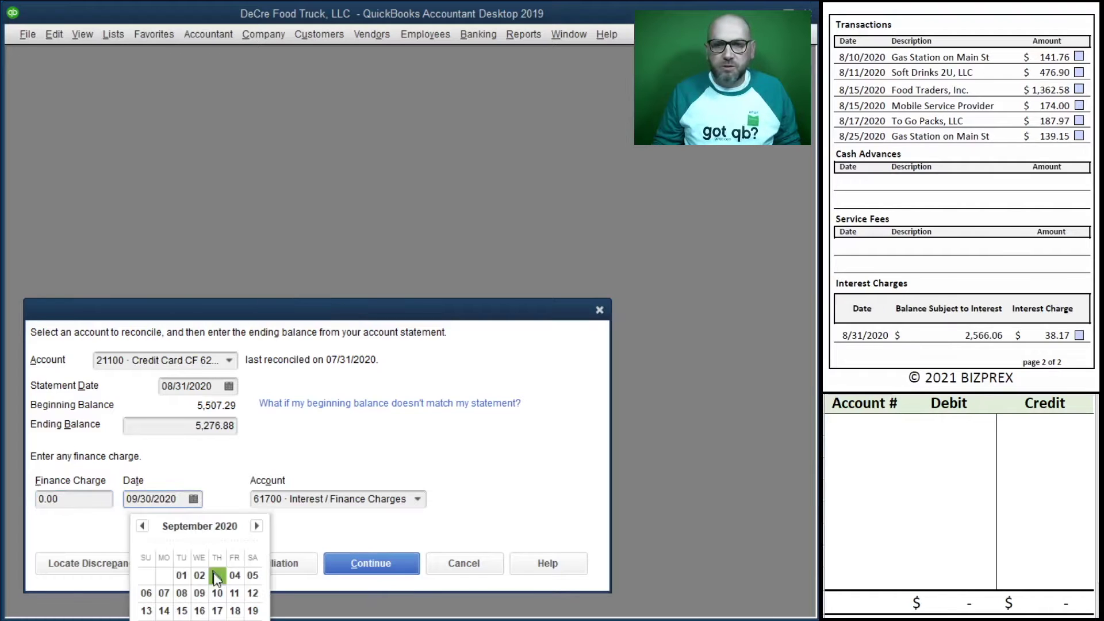
left_click(142, 525)
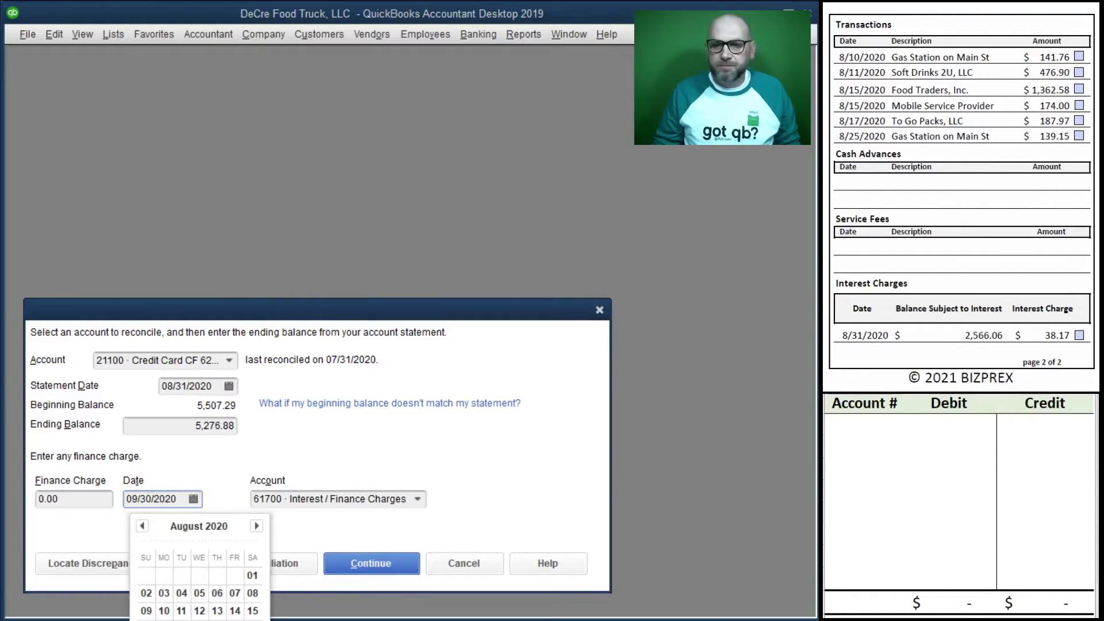
left_click(164, 620)
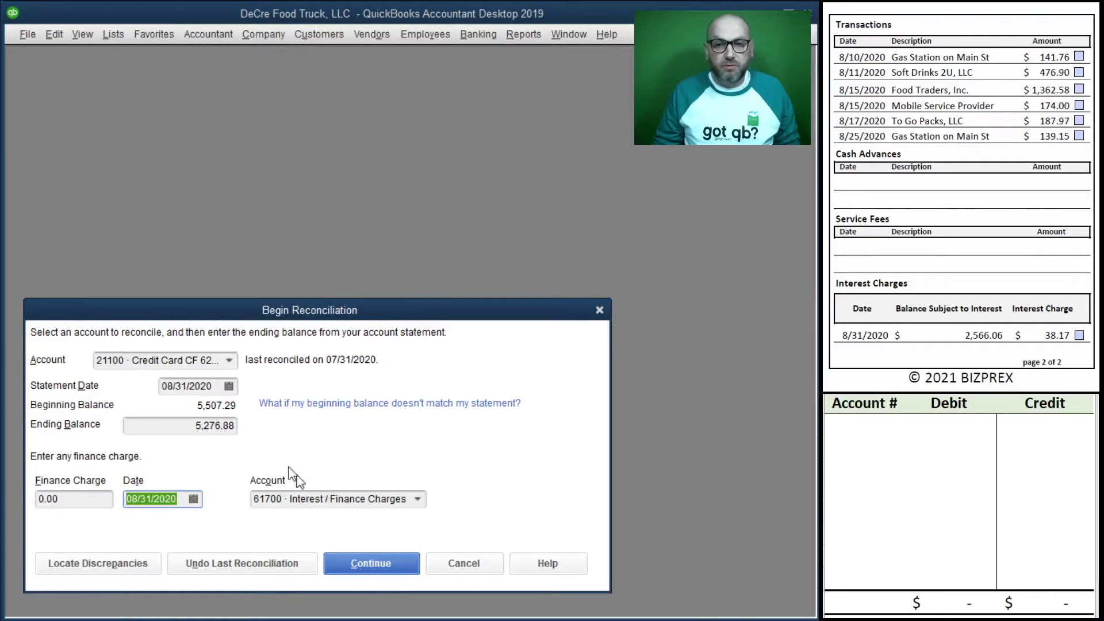
left_click(371, 563)
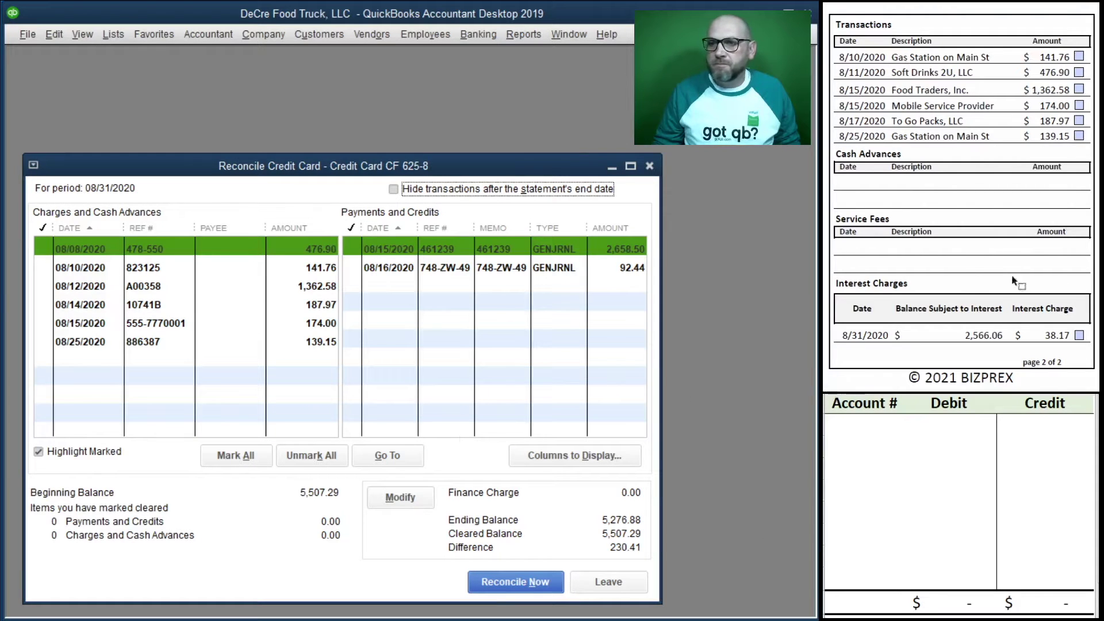
Mark the 2,658.50 and 92.44 payments and credits as cleared, ticking each one off on the statement too
scroll(1008, 253, "up", 6)
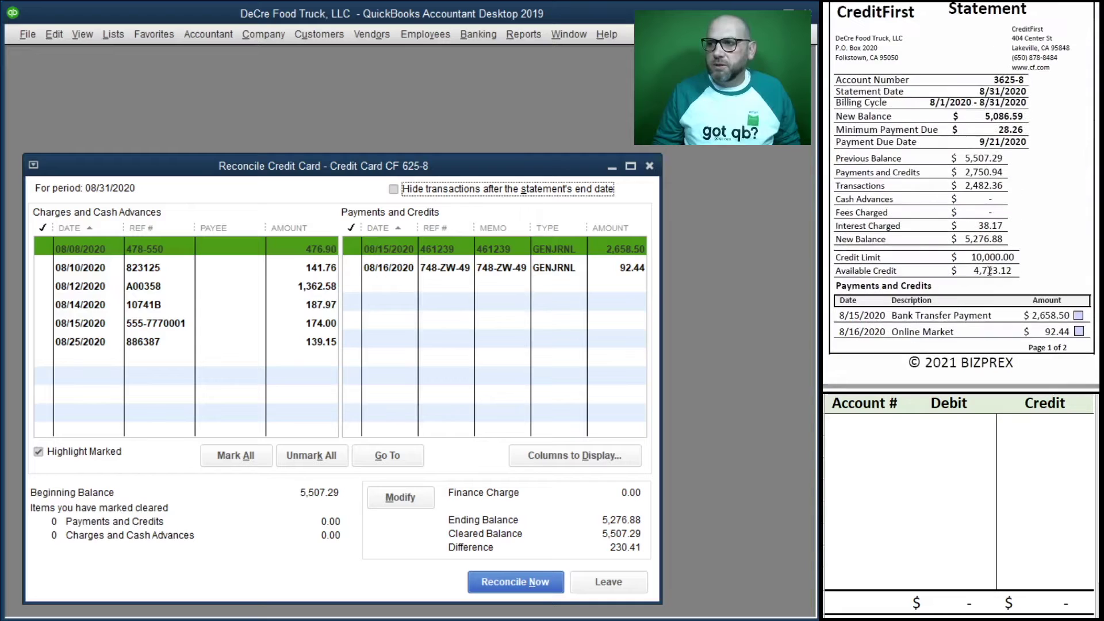
left_click(1078, 316)
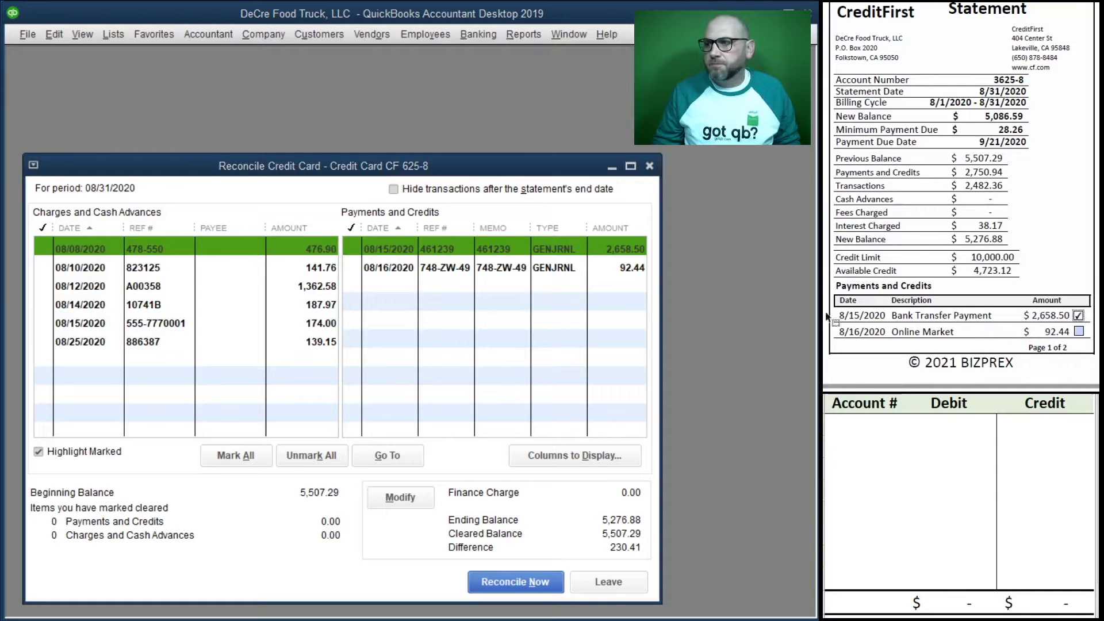
left_click(353, 249)
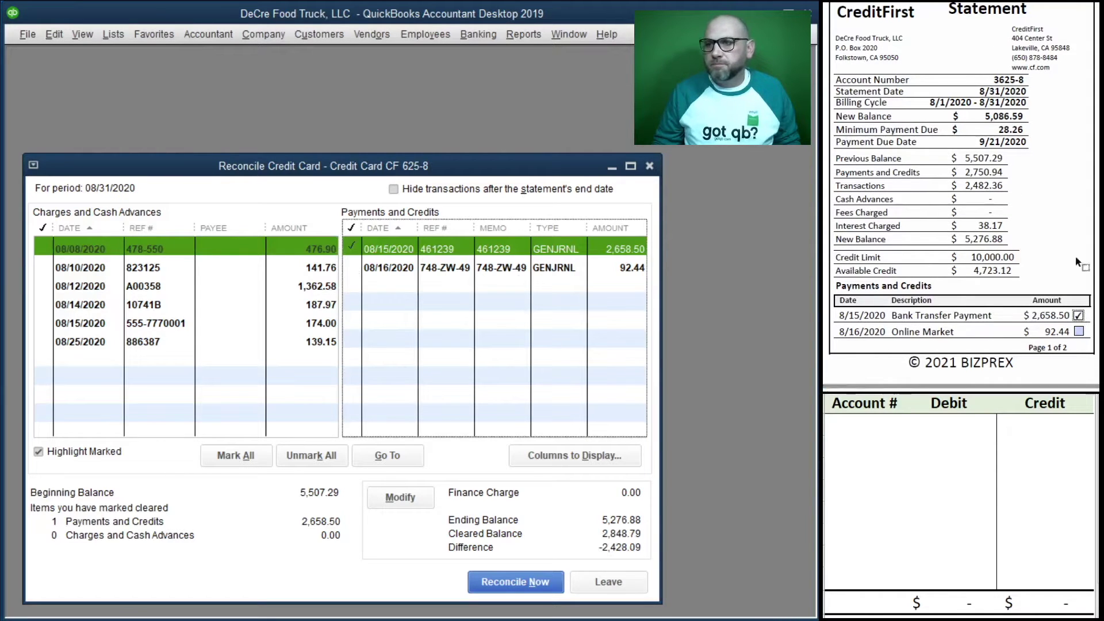
left_click(1079, 332)
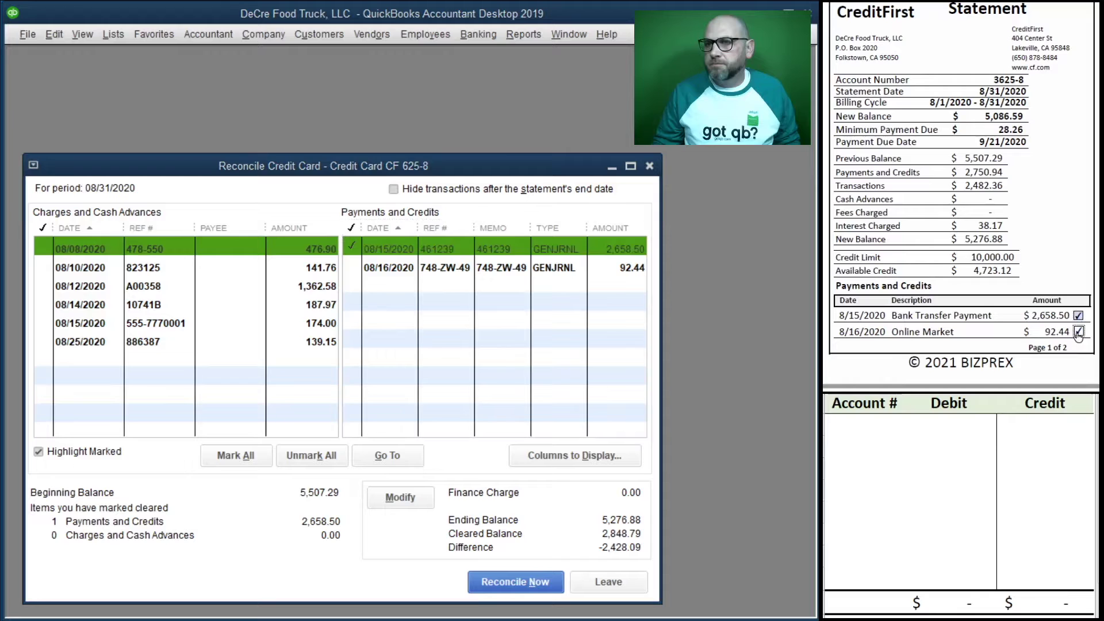
left_click(352, 268)
Clear the 476.90, 141.76 and 1,362.58 charges in the reconciliation and tick them off on the statement
scroll(937, 268, "down", 8)
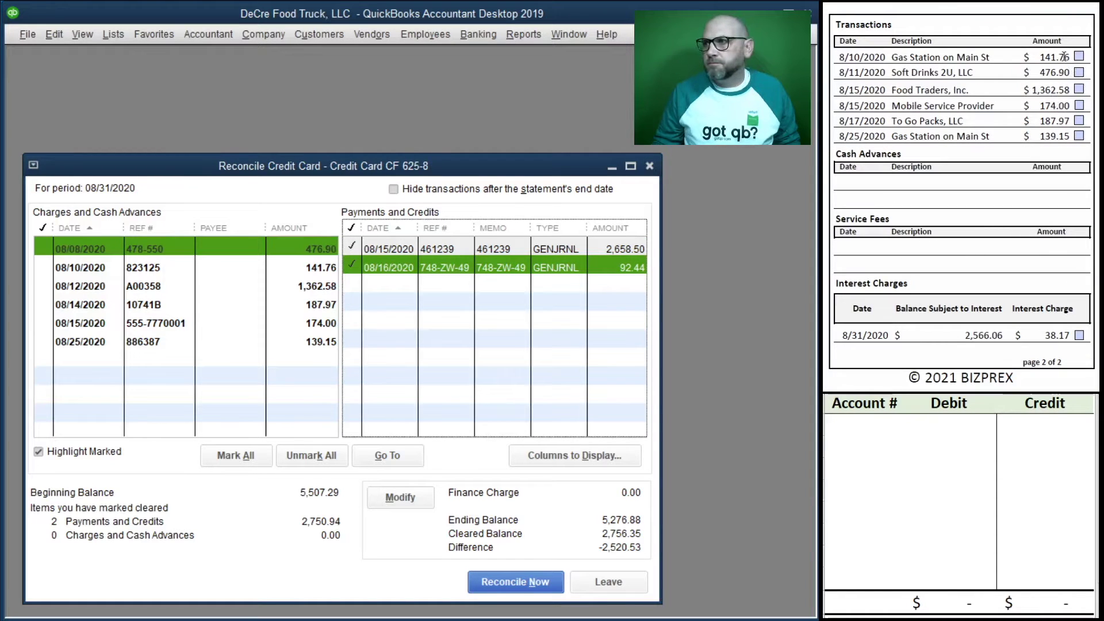
left_click(1080, 73)
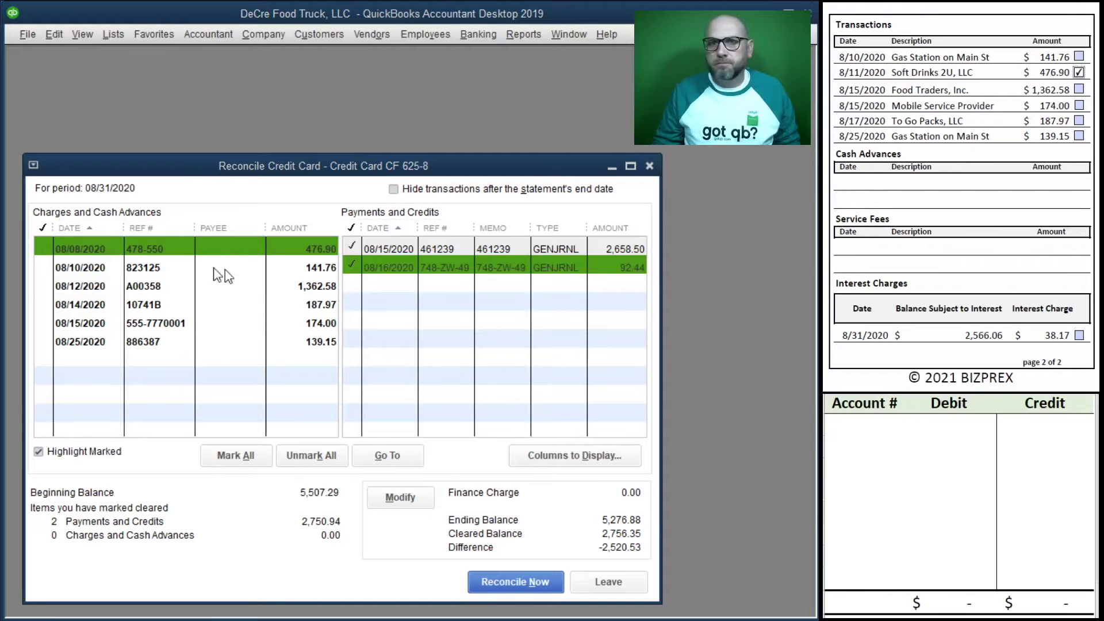
left_click(45, 248)
left_click(41, 268)
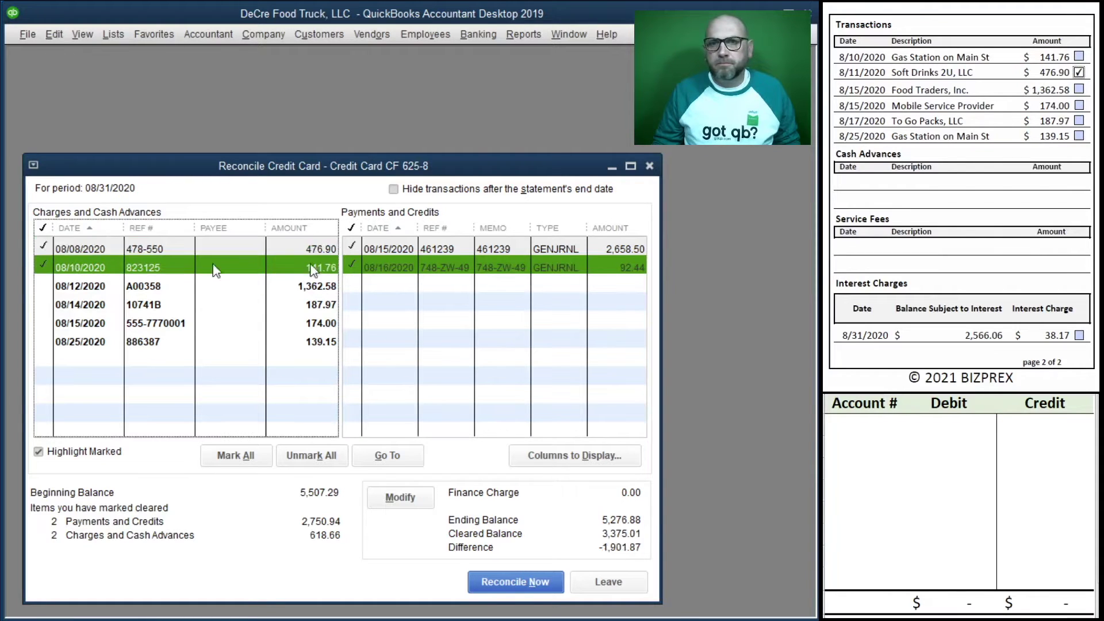
left_click(1080, 57)
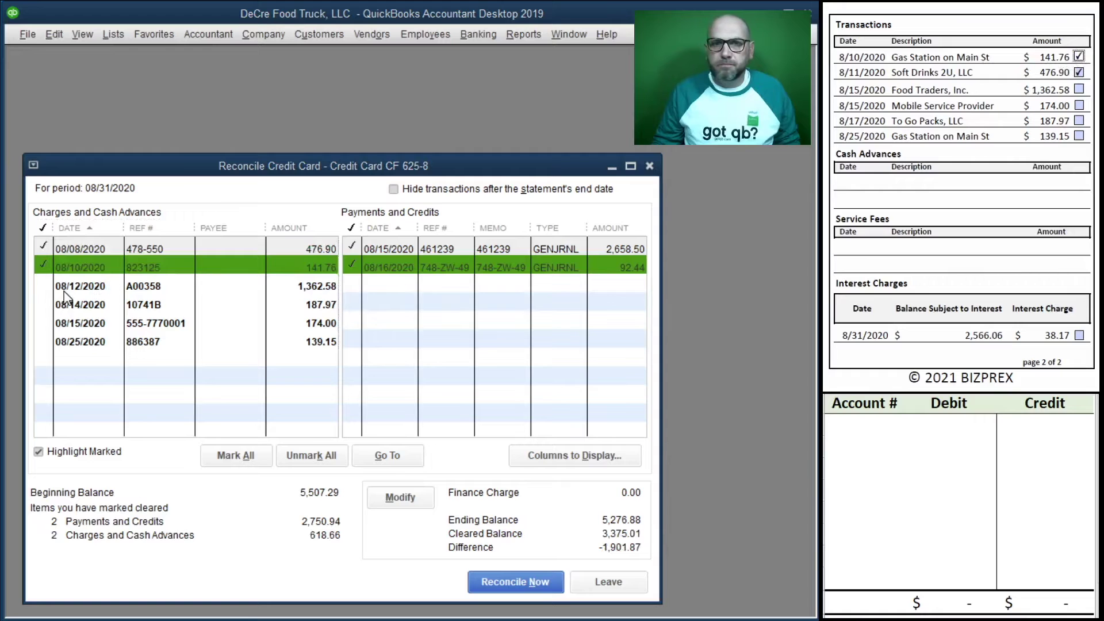
left_click(43, 286)
left_click(1079, 90)
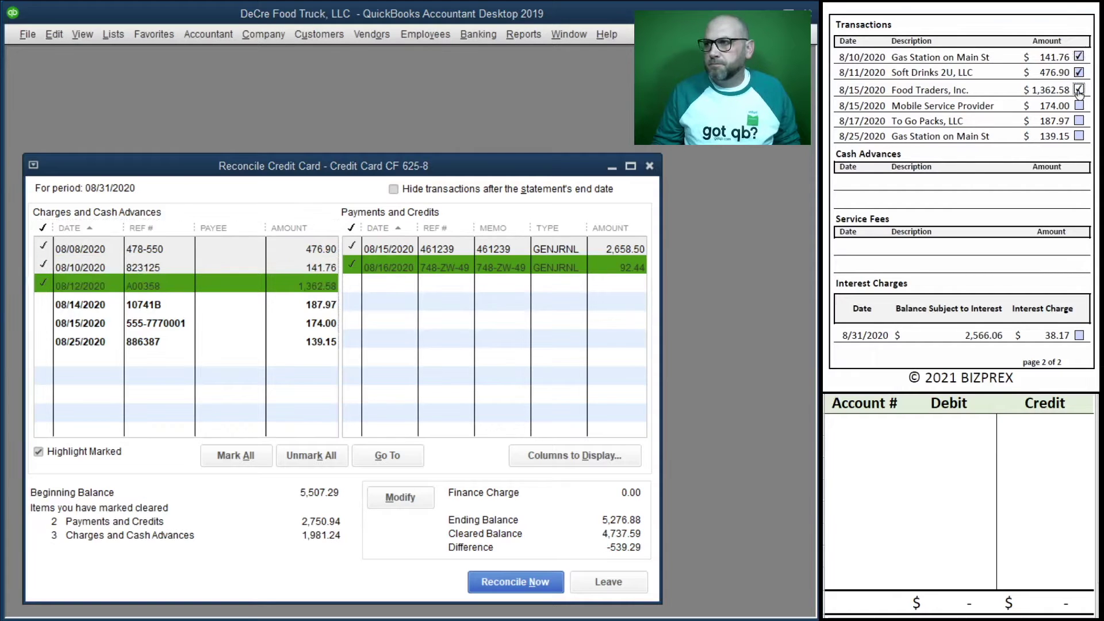
Clear the 187.97, 174.00 and 139.15 charges in the reconciliation and tick them off on the statement
left_click(1080, 122)
left_click(44, 303)
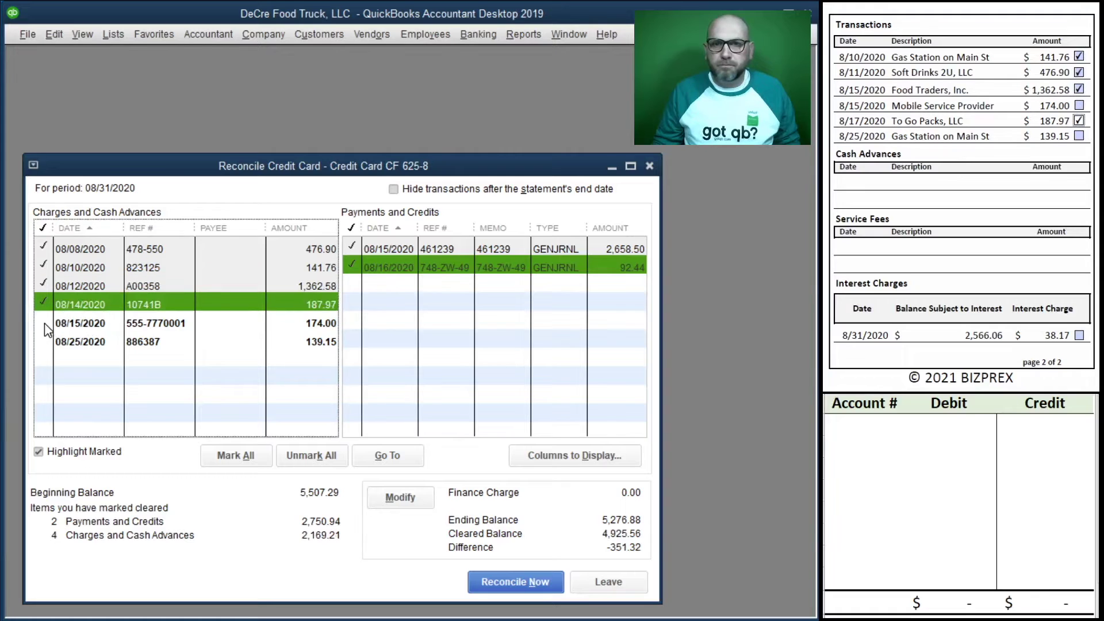
left_click(44, 323)
left_click(1079, 106)
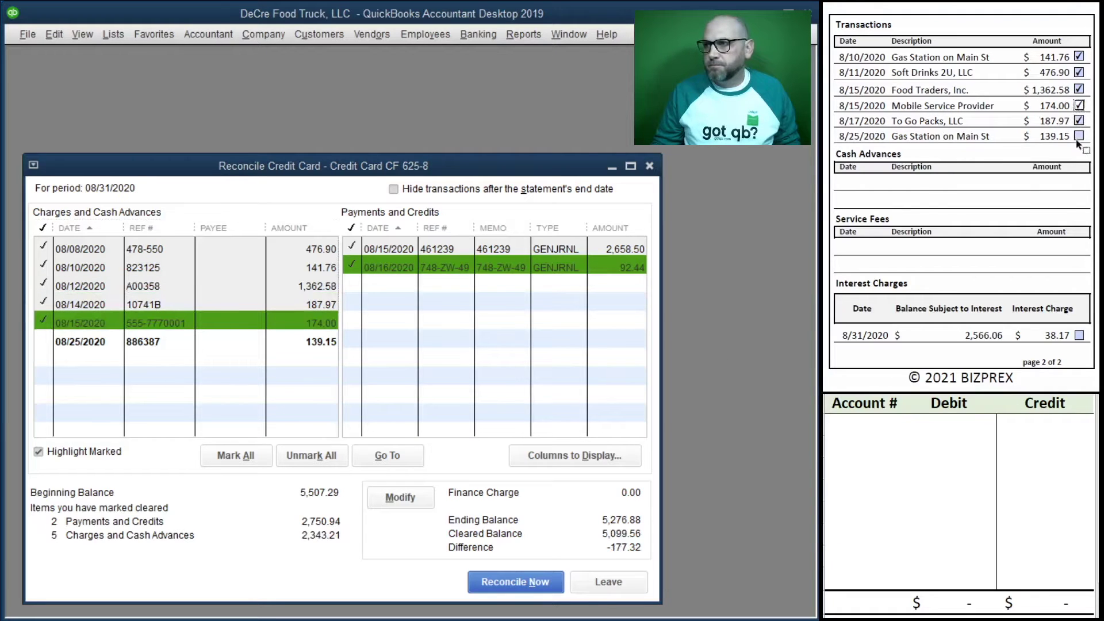
left_click(1079, 136)
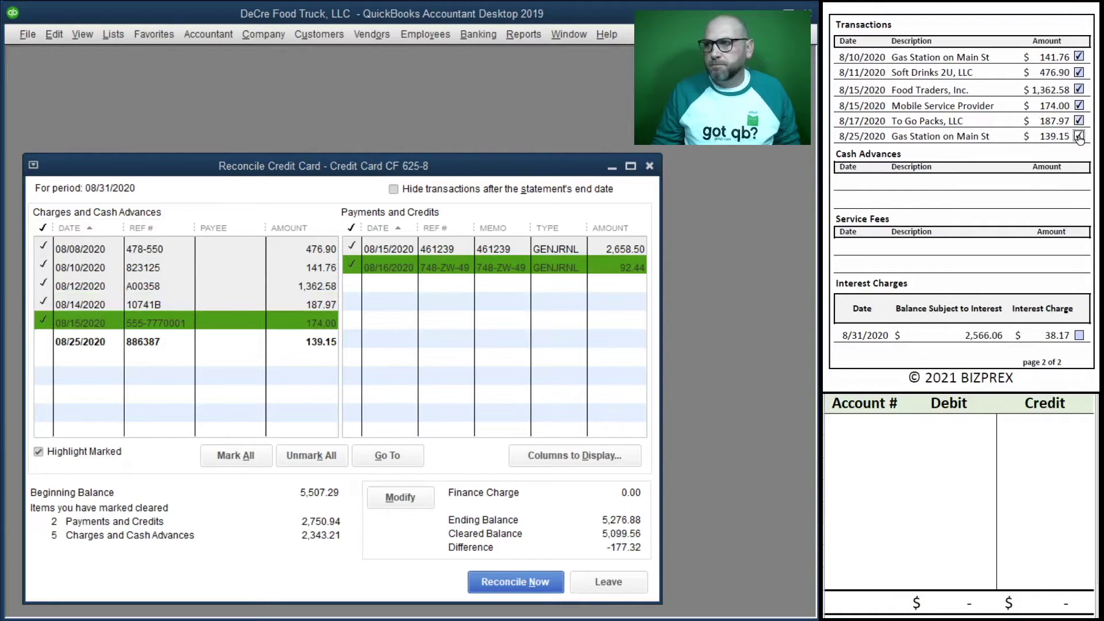
left_click(49, 344)
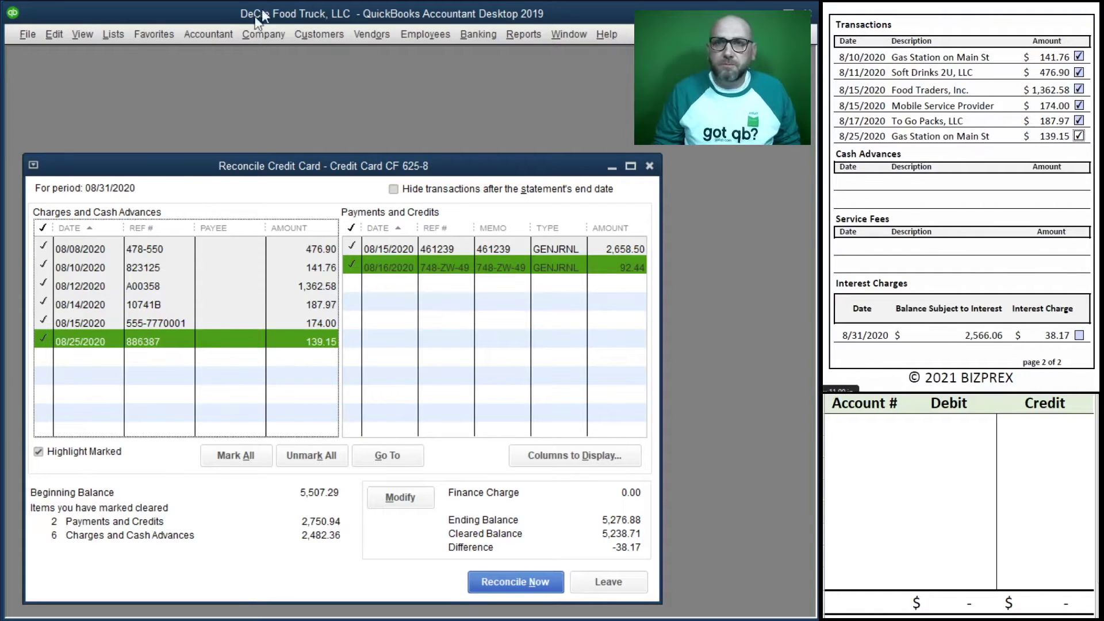
Start a general journal entry dated 08/31/2020 with the entry number IntCharge
left_click(256, 35)
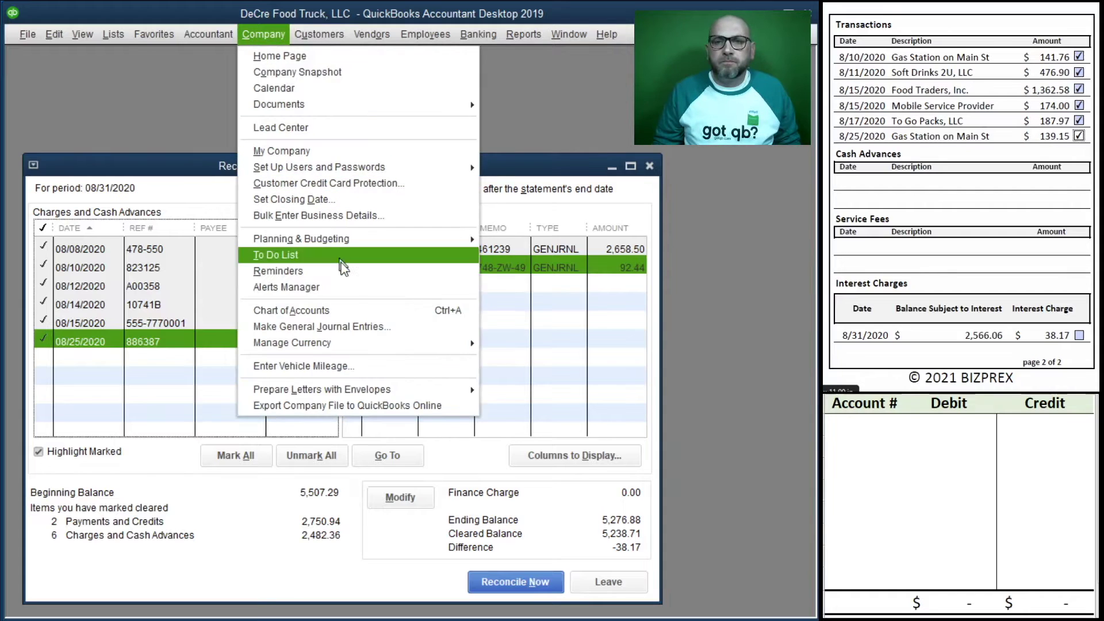
left_click(369, 332)
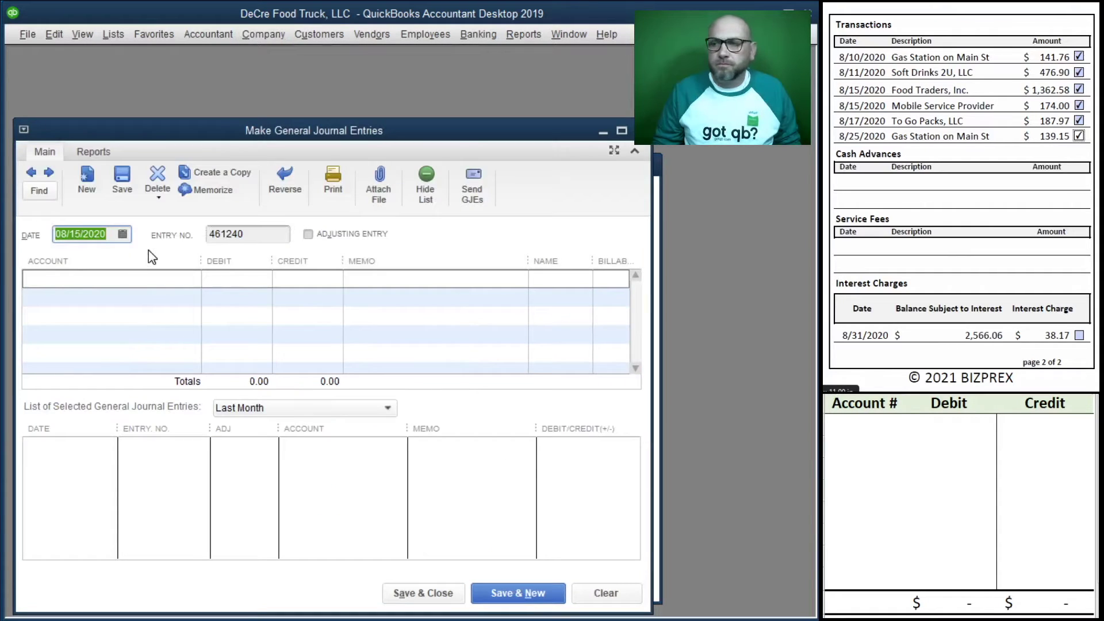
type("8/31/2020")
key("Tab")
key("BackSpace")
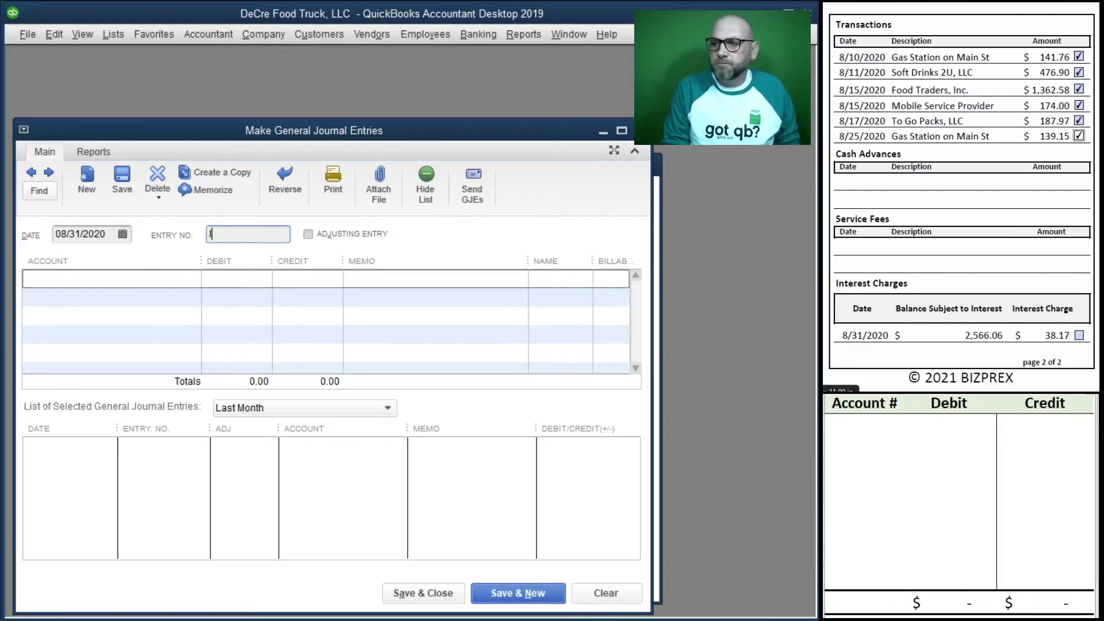
type("IntCharge")
key("Tab")
key("Tab")
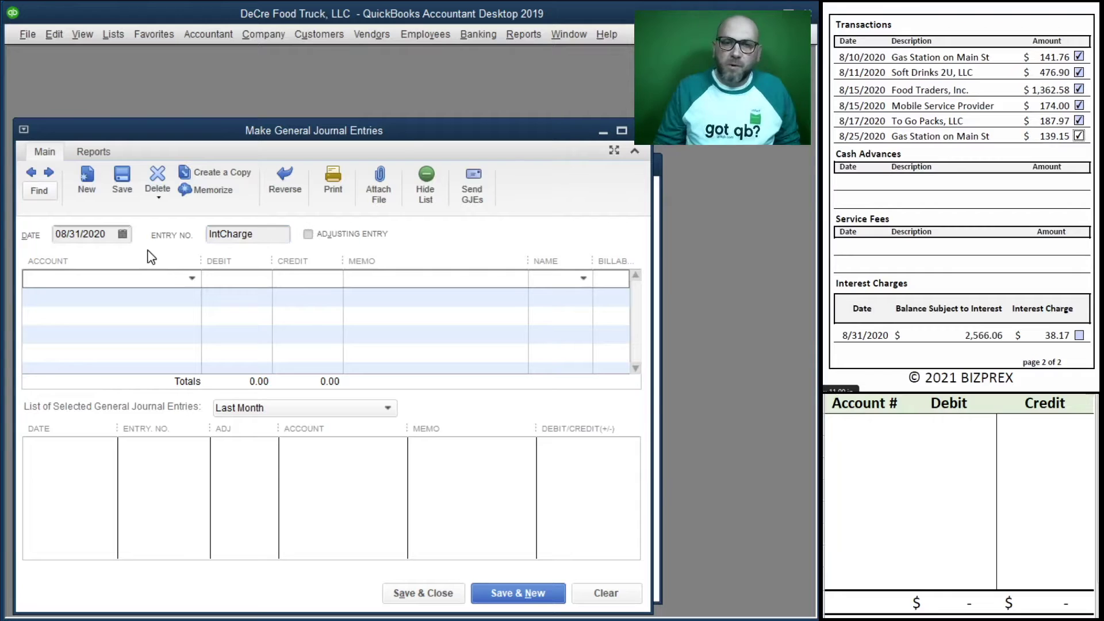
Credit 38.17 to the 21100 credit card account on the first journal line with the memo "Interest Charges"
left_click(192, 278)
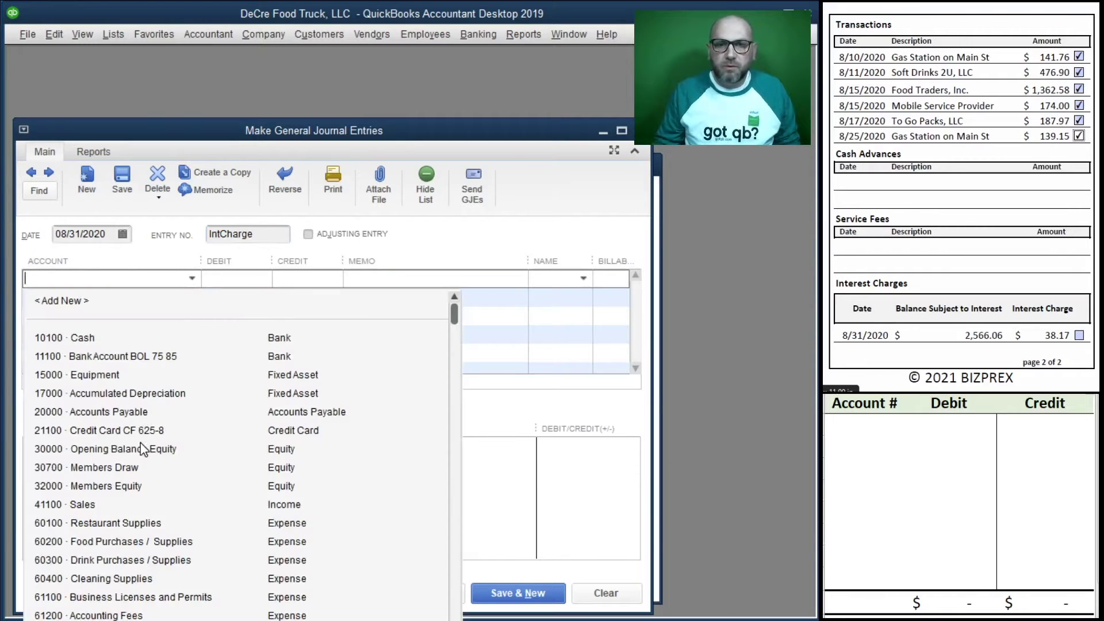
left_click(137, 432)
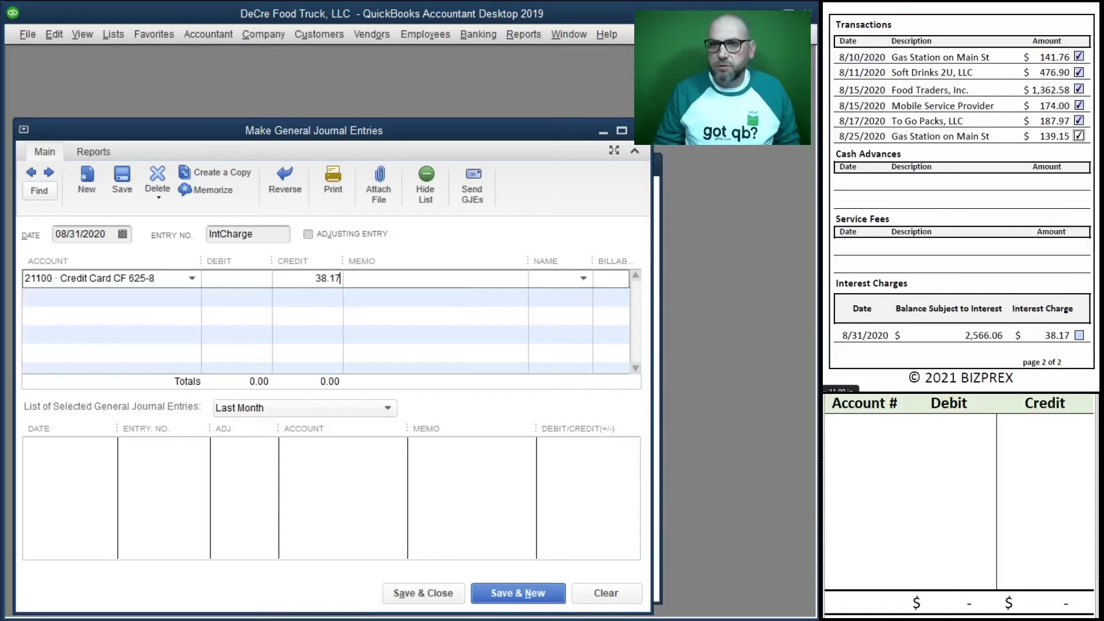
key("Tab")
type("Intr")
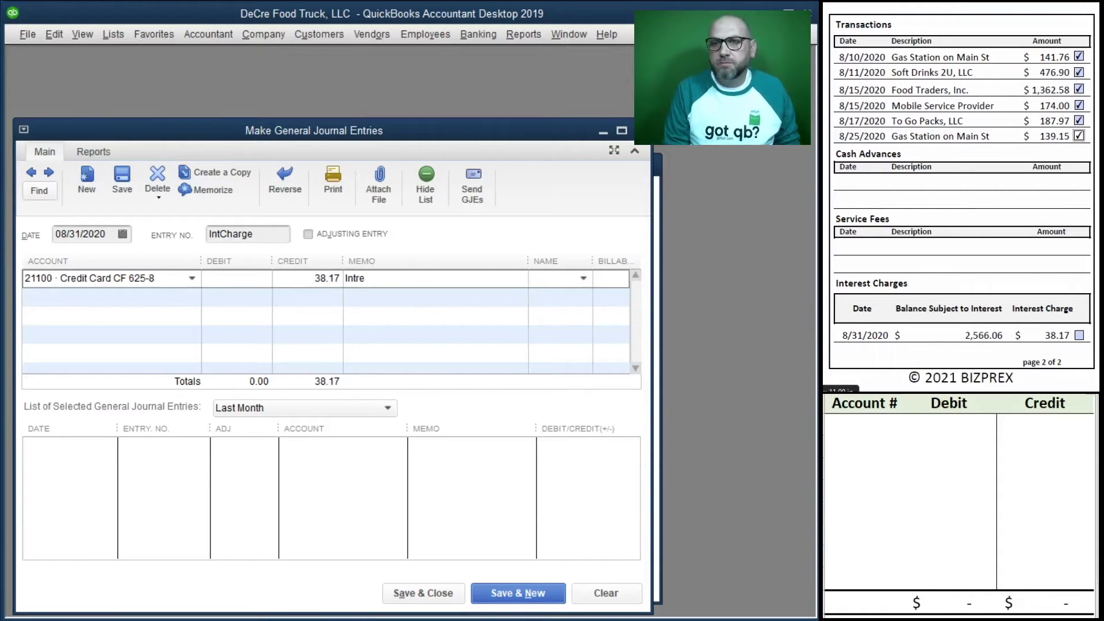
key("BackSpace")
type("erest")
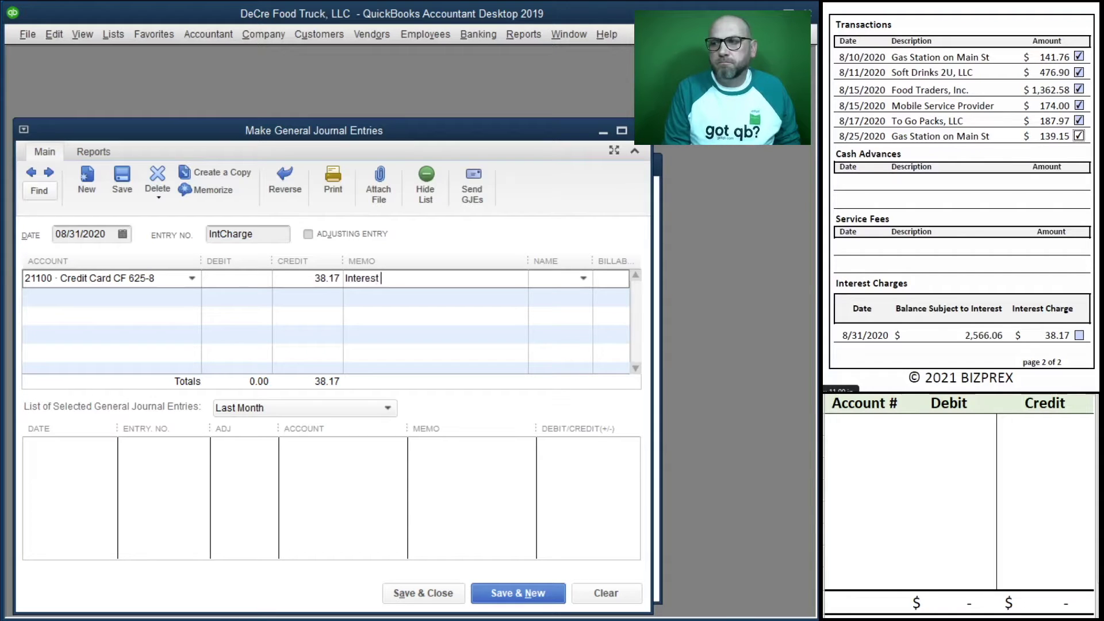
key("Tab")
key("Tab")
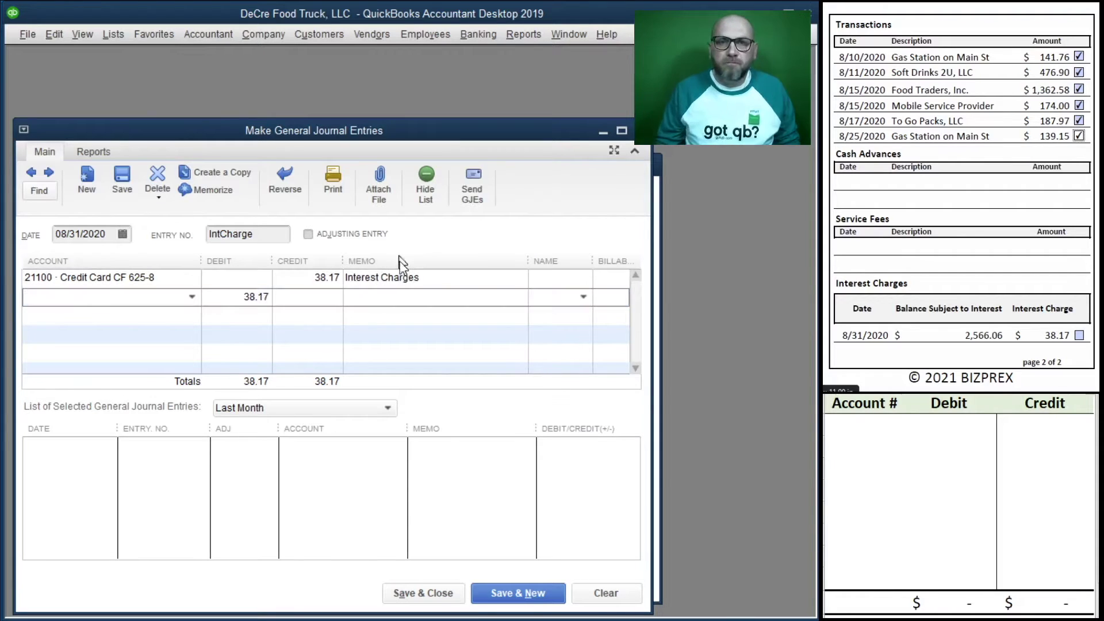
Debit 38.17 to the 61700 Interest / Finance Charges account on the second journal line, and save and close the entry
type("in")
key("Tab")
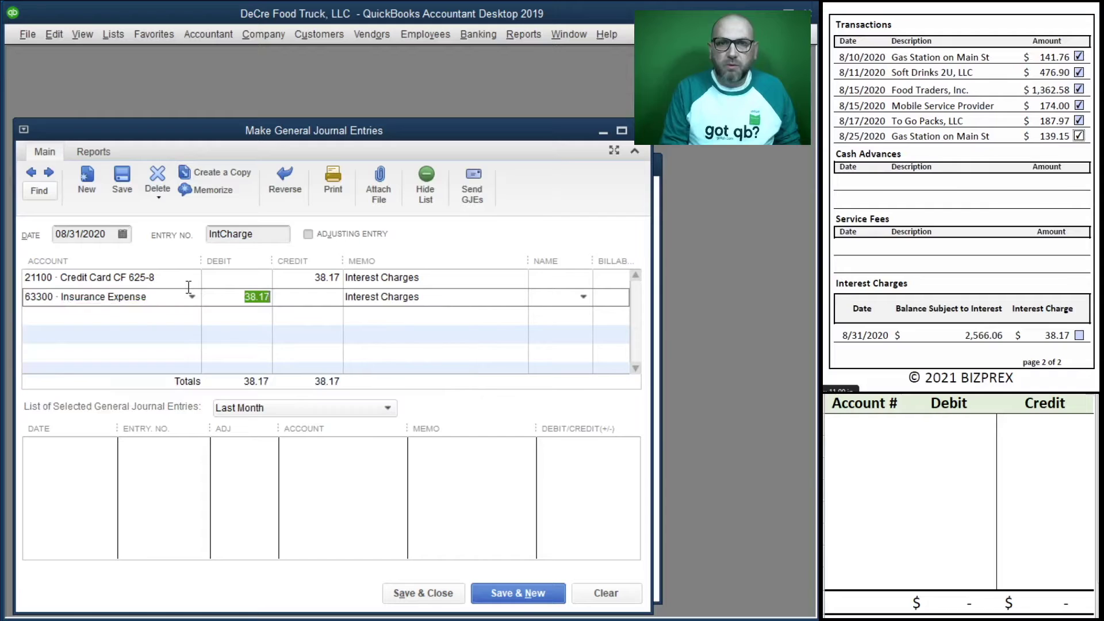
key("shift+Tab")
type("inte")
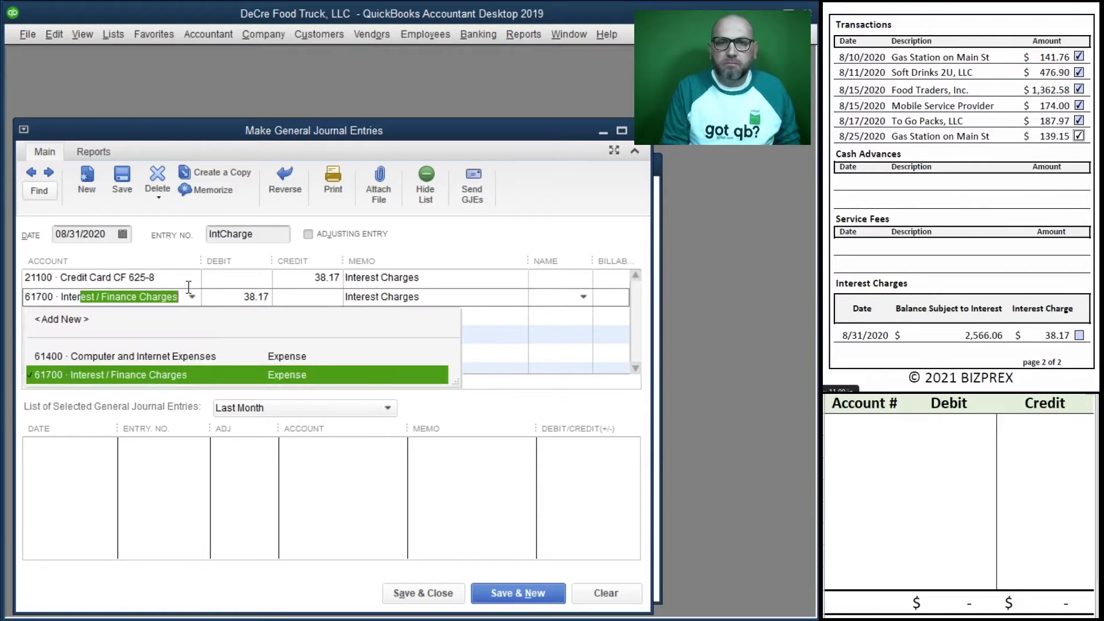
key("Tab")
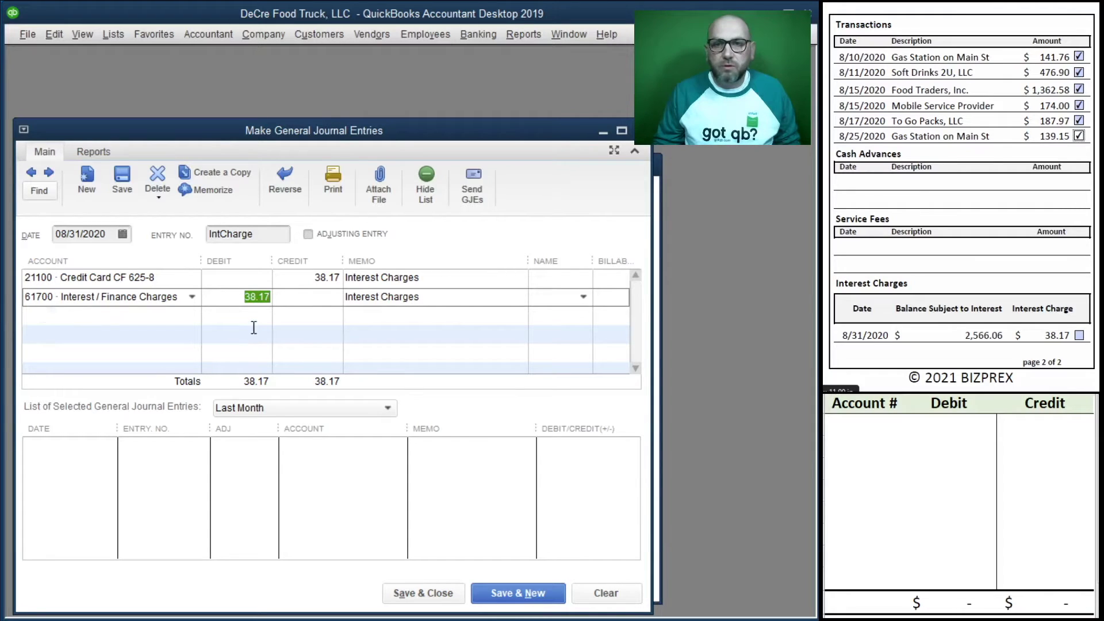
key("Tab")
key("Tab")
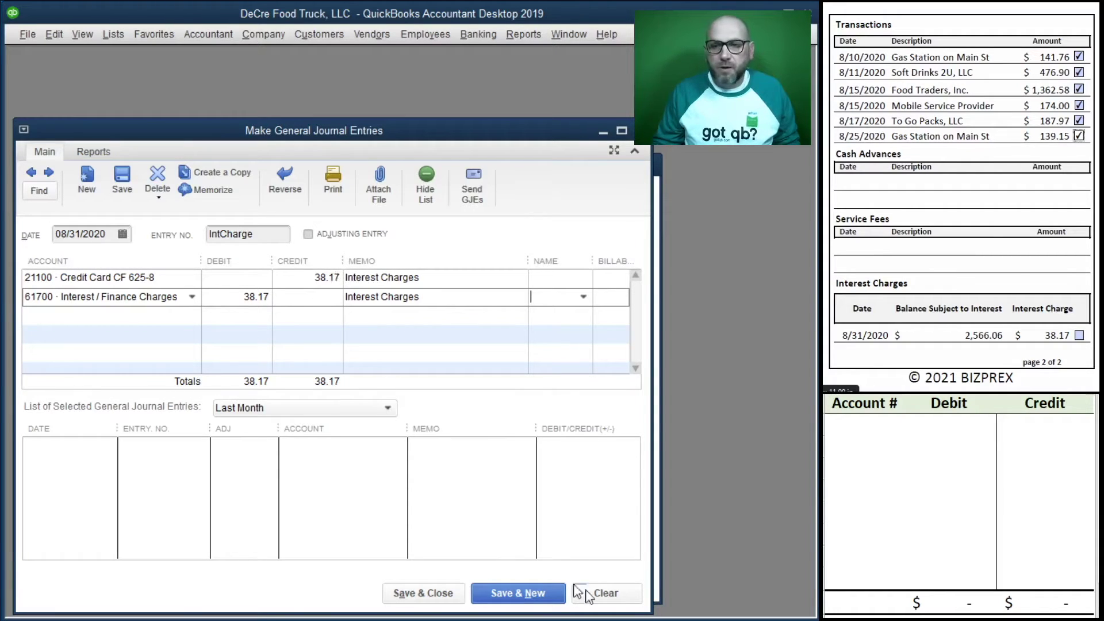
left_click(426, 594)
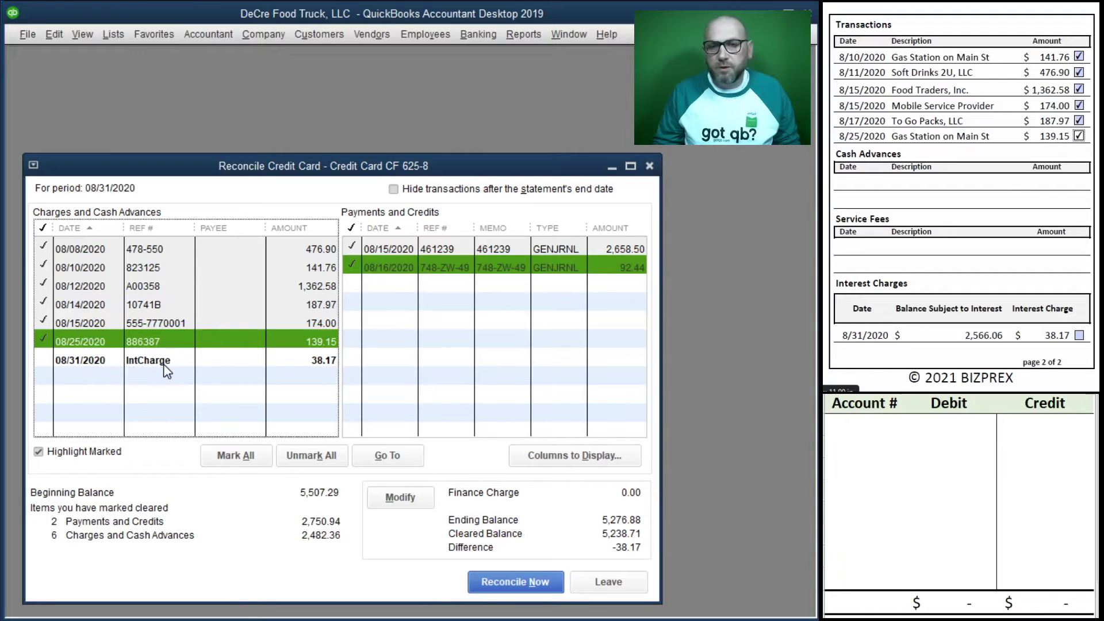
Clear the 38.17 IntCharge entry in the credit card reconciliation and tick off the interest charge on the statement
left_click(1080, 335)
left_click(71, 359)
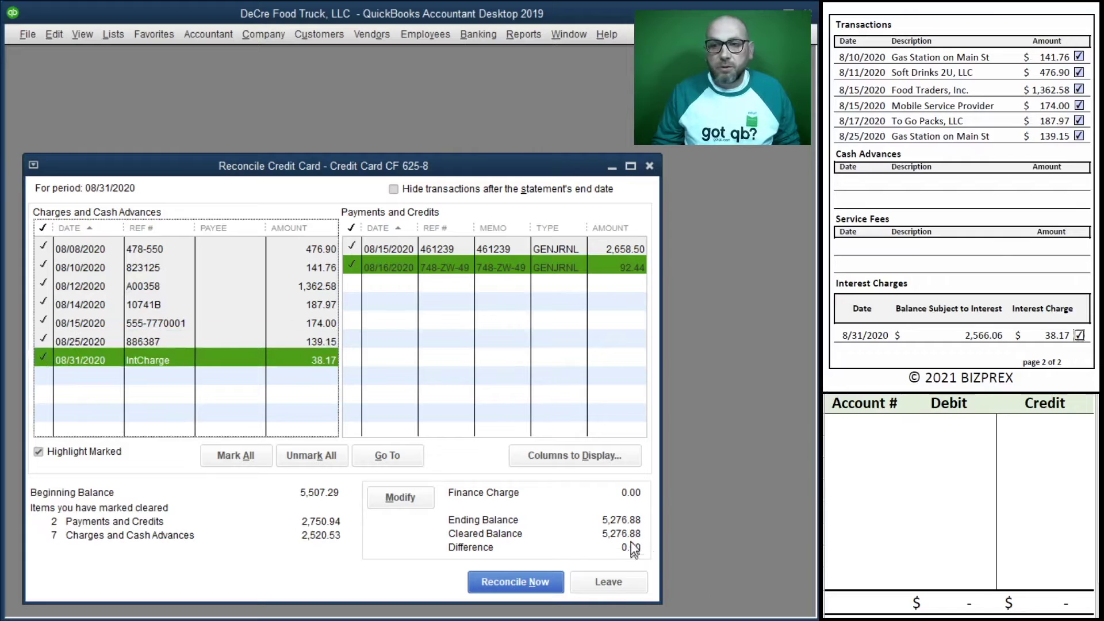
scroll(942, 225, "up", 5)
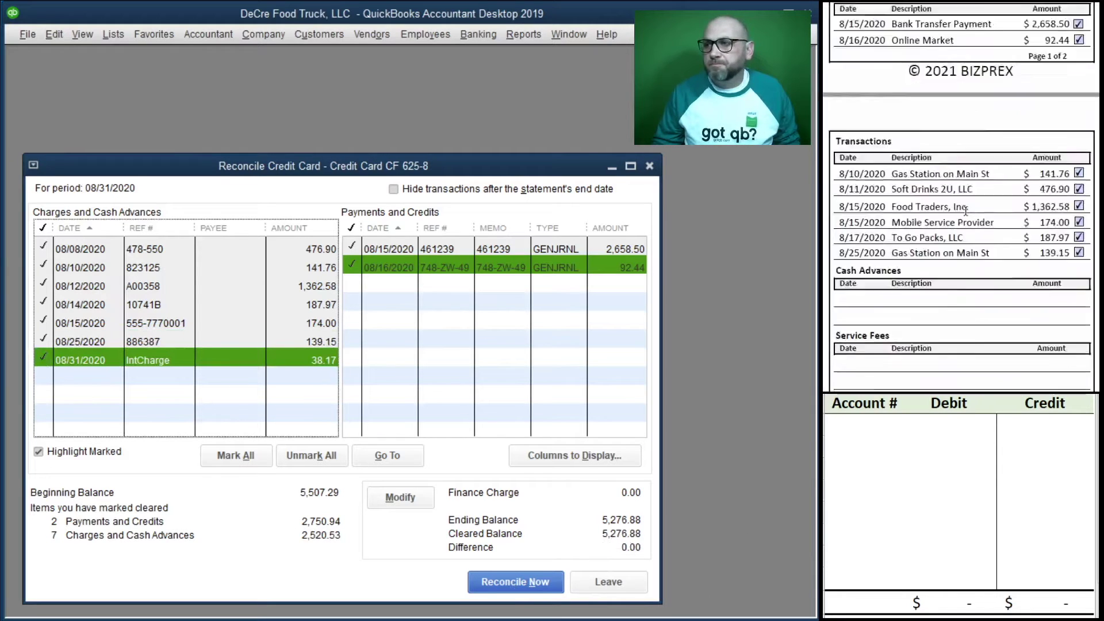
scroll(941, 224, "up", 1)
Complete the credit card reconciliation without making a payment, and display both the summary and detail reports
left_click(489, 581)
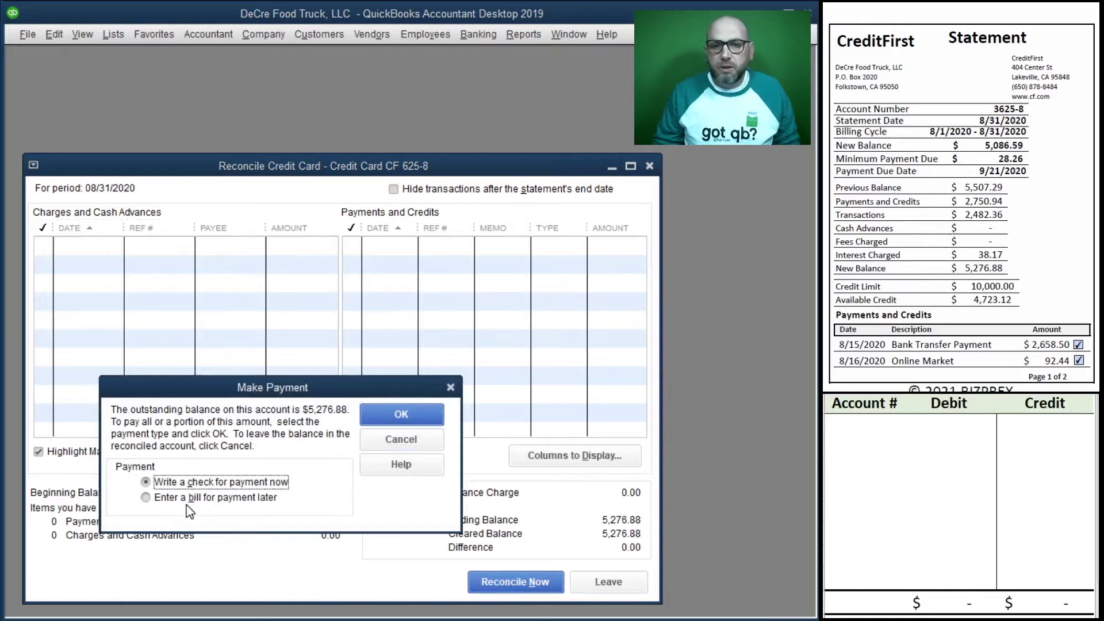
left_click(406, 440)
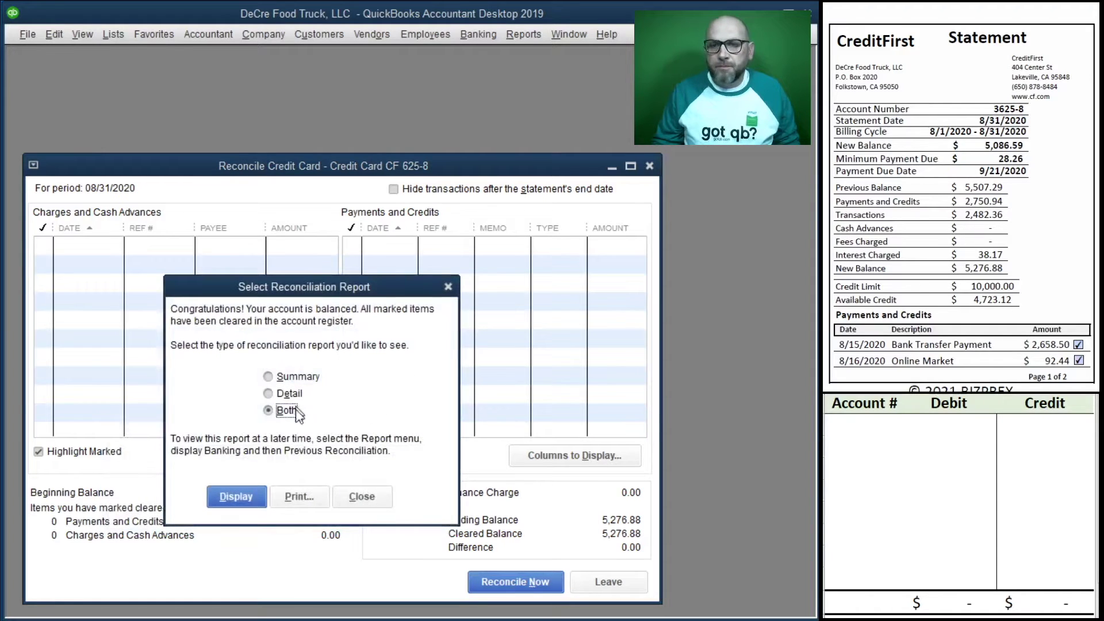
left_click(230, 498)
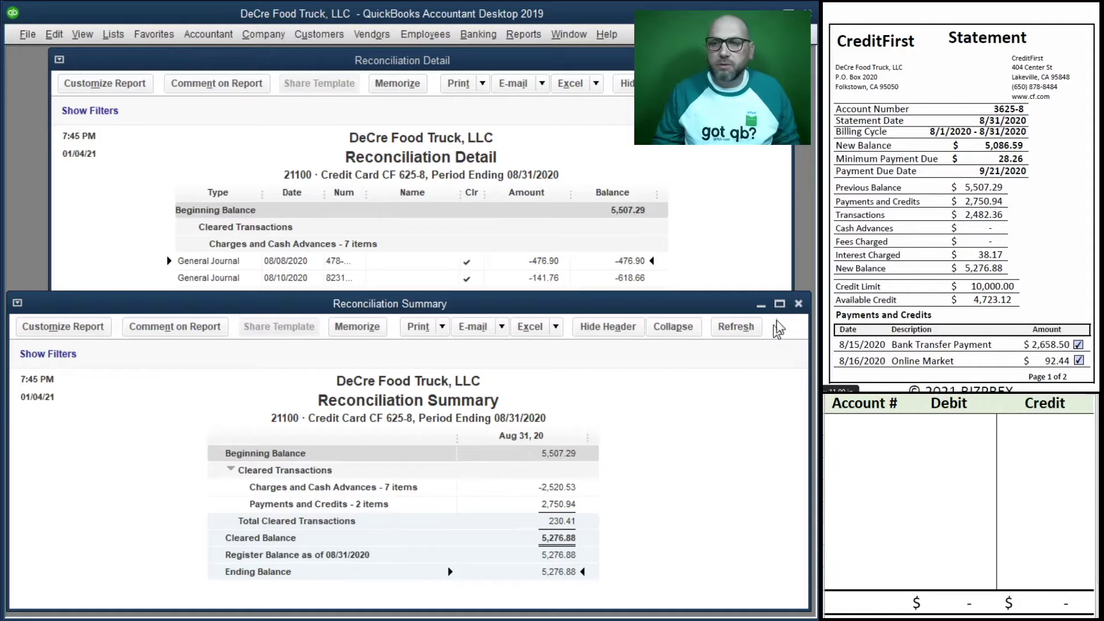
Compare the reconciliation detail report with the credit card statement and close both reports
left_click(798, 303)
scroll(964, 289, "up", 1)
scroll(965, 289, "down", 1)
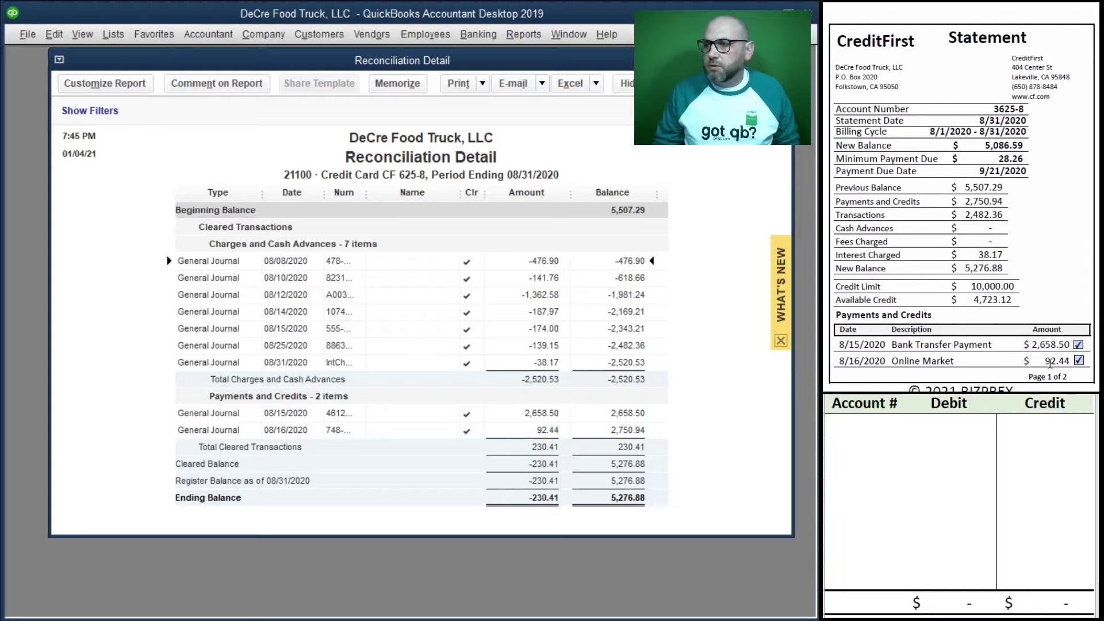
scroll(1022, 348, "down", 12)
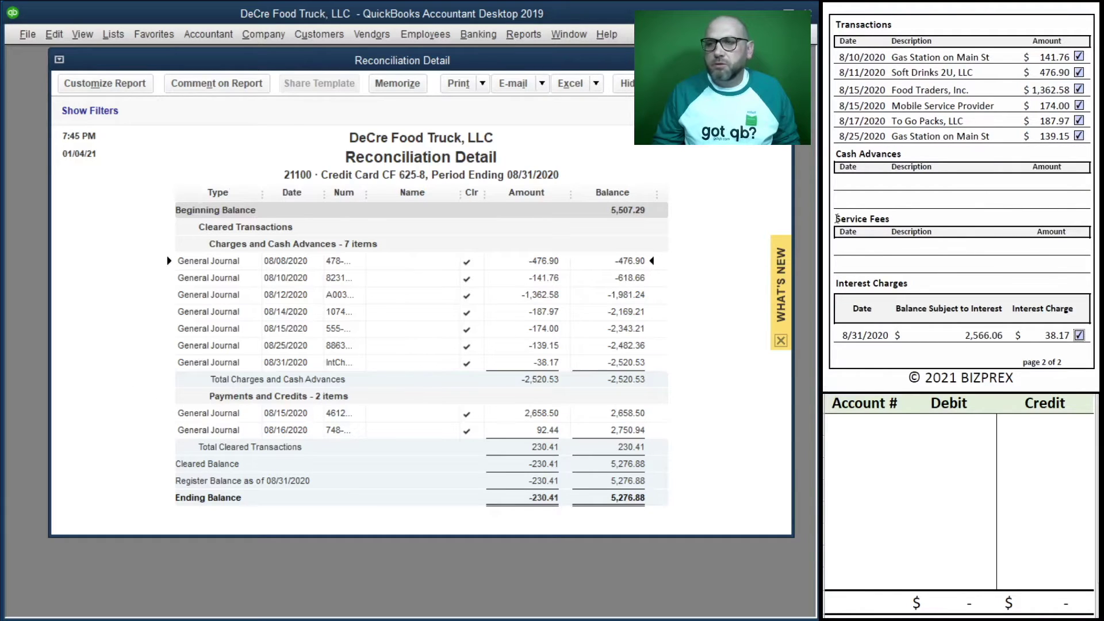
left_click(783, 60)
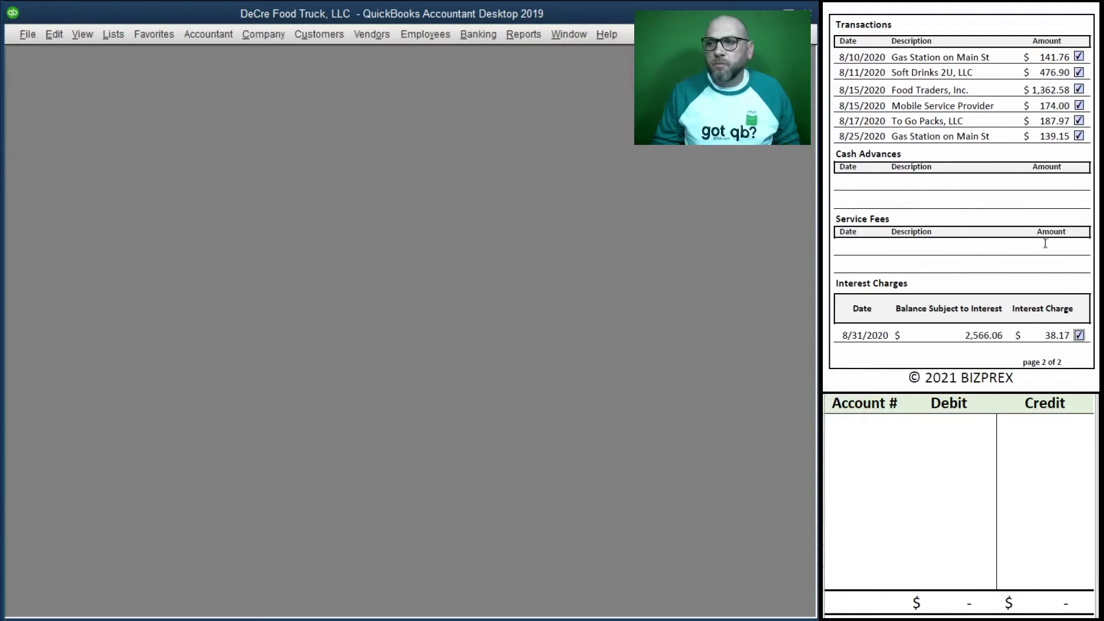
Bring up the Bank of Lakes statement and begin reconciling the 11100 bank account with the statement date 08/31/2020
scroll(1026, 238, "down", 10)
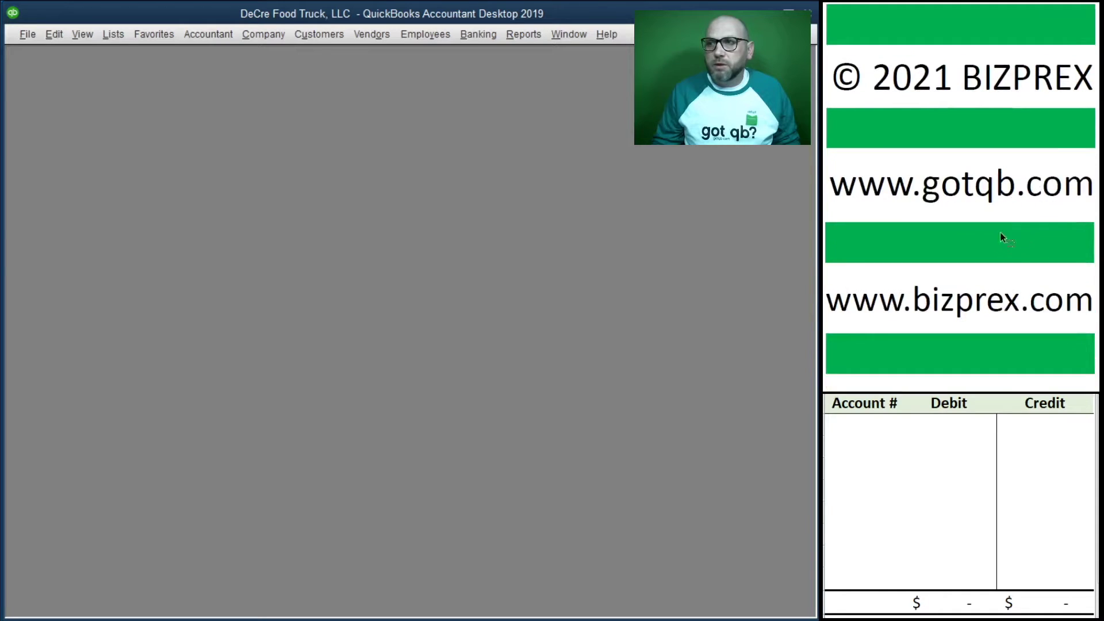
scroll(988, 233, "down", 1)
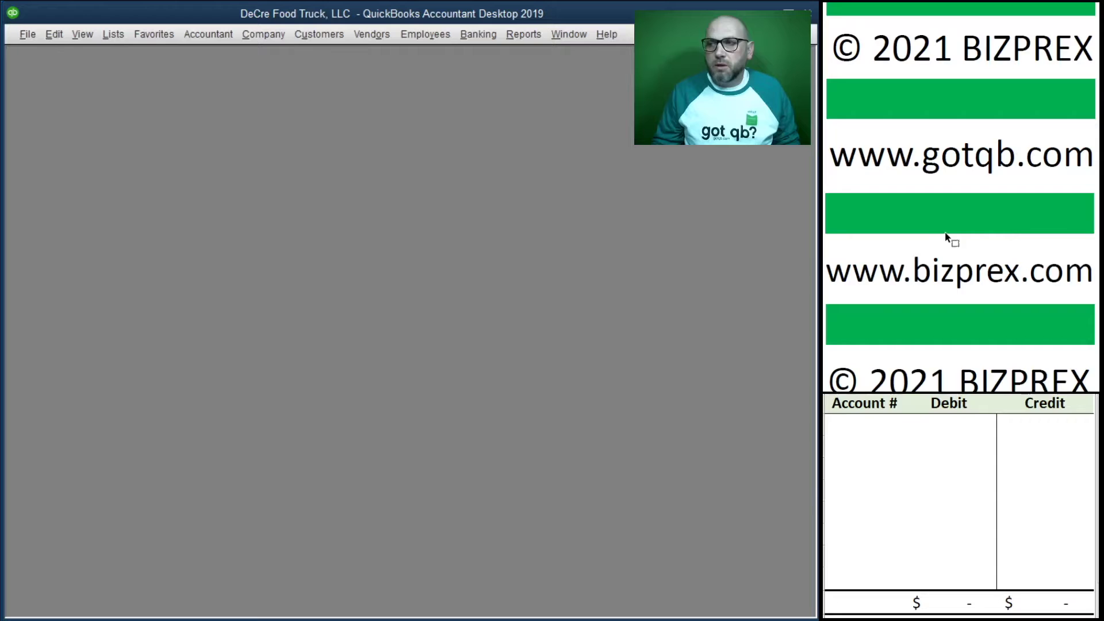
scroll(946, 236, "down", 6)
scroll(947, 238, "down", 5)
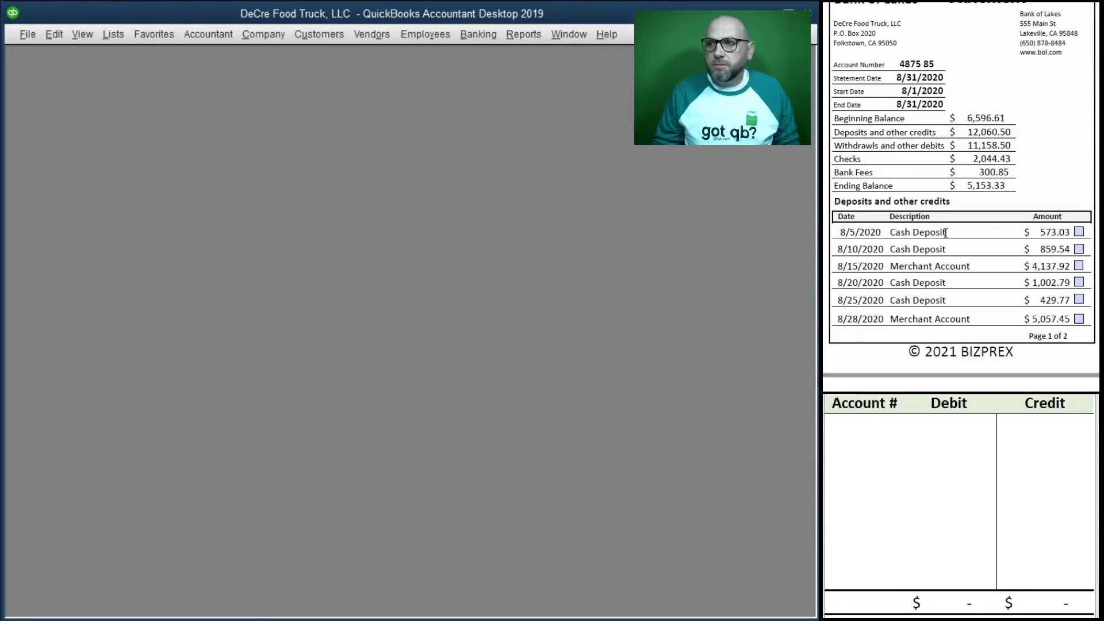
scroll(945, 232, "up", 1)
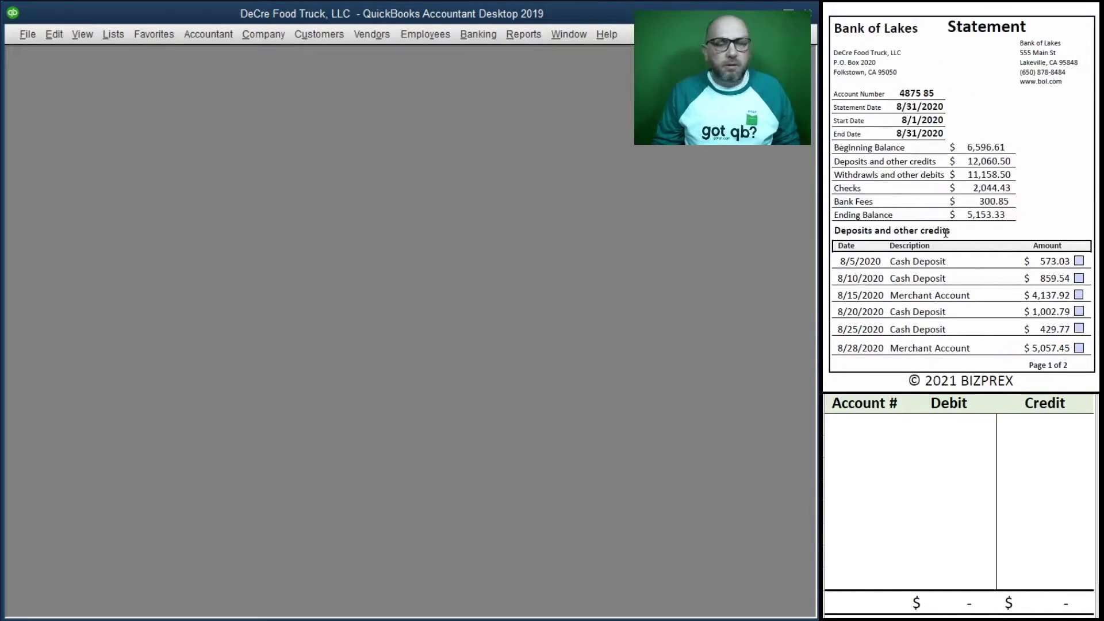
left_click(476, 35)
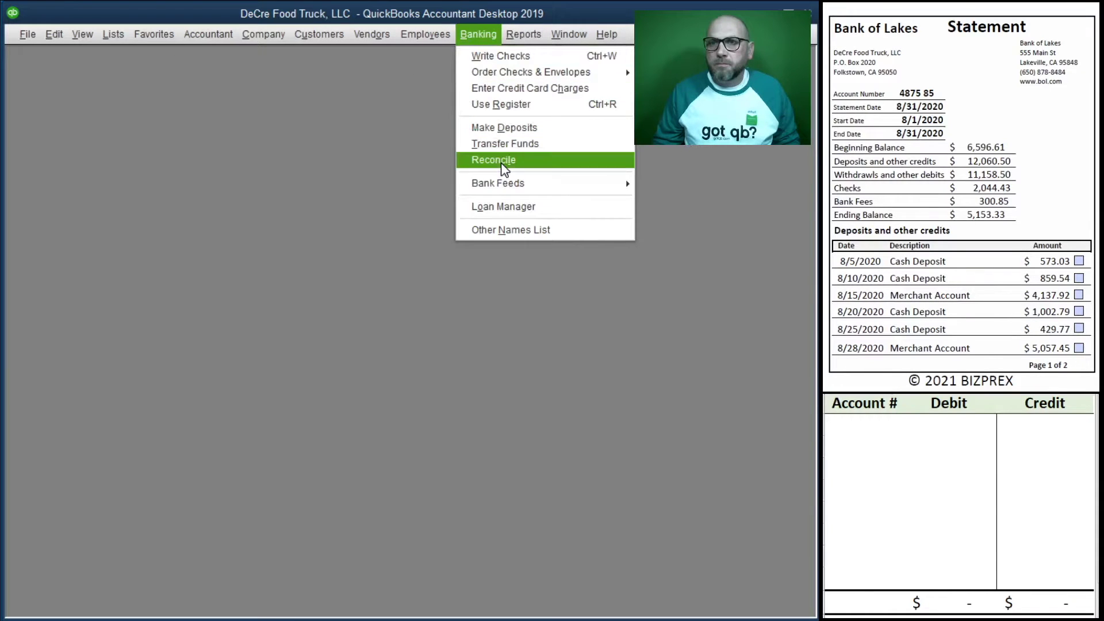
left_click(501, 162)
left_click(226, 357)
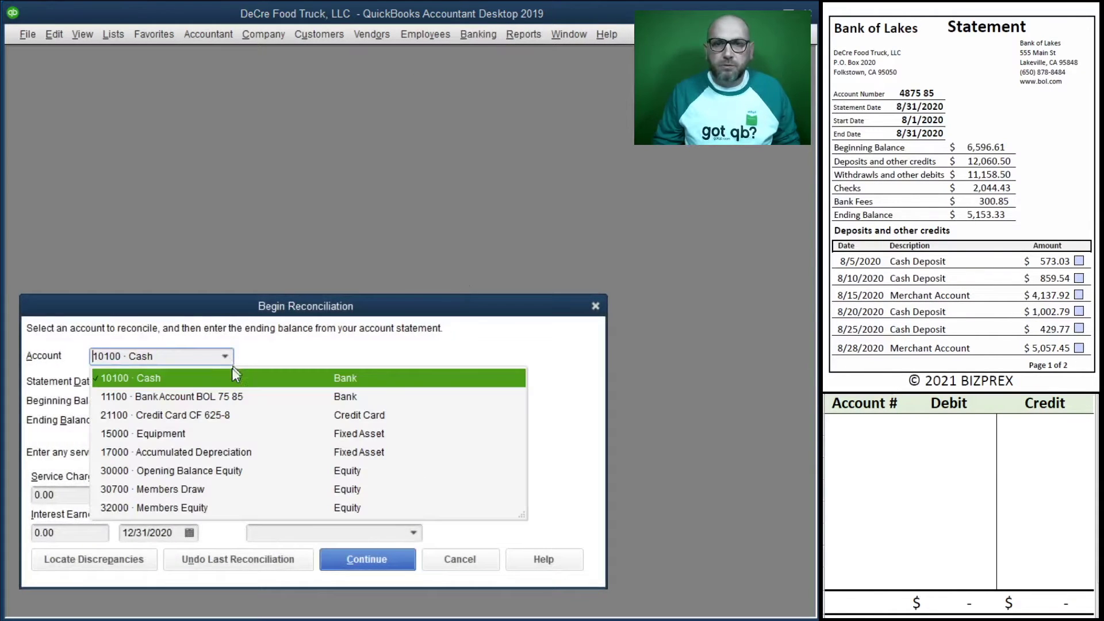
left_click(198, 402)
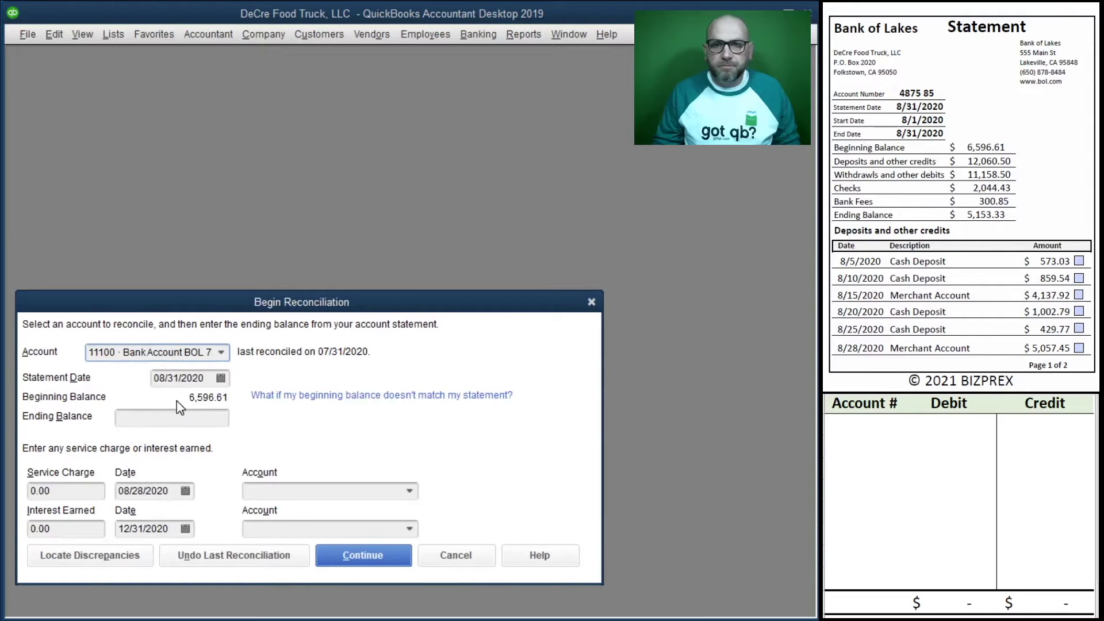
key("Tab")
Set the ending balance to 5,153.33 and the interest earned date to 08/28/2020, and continue to the transaction list
left_click(195, 417)
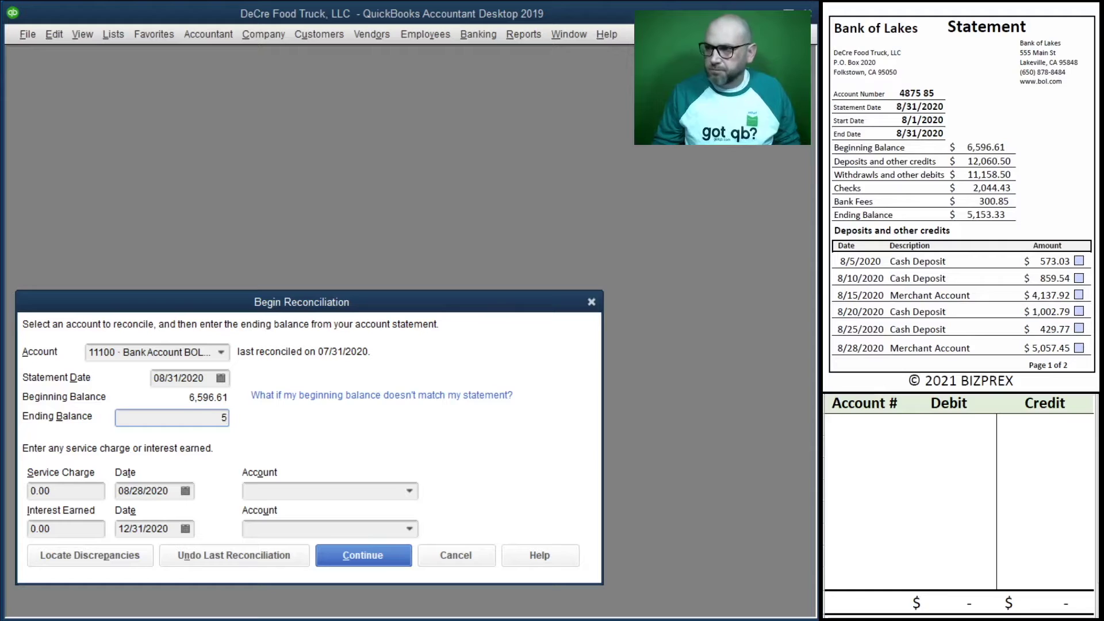
type("5,153.33")
key("Tab")
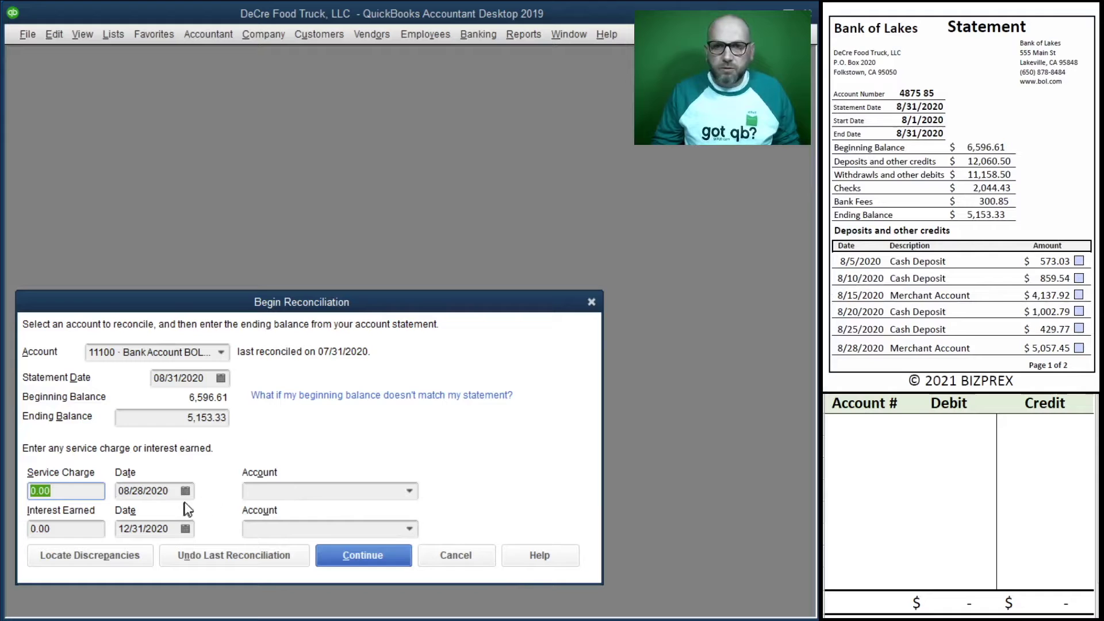
left_click(185, 529)
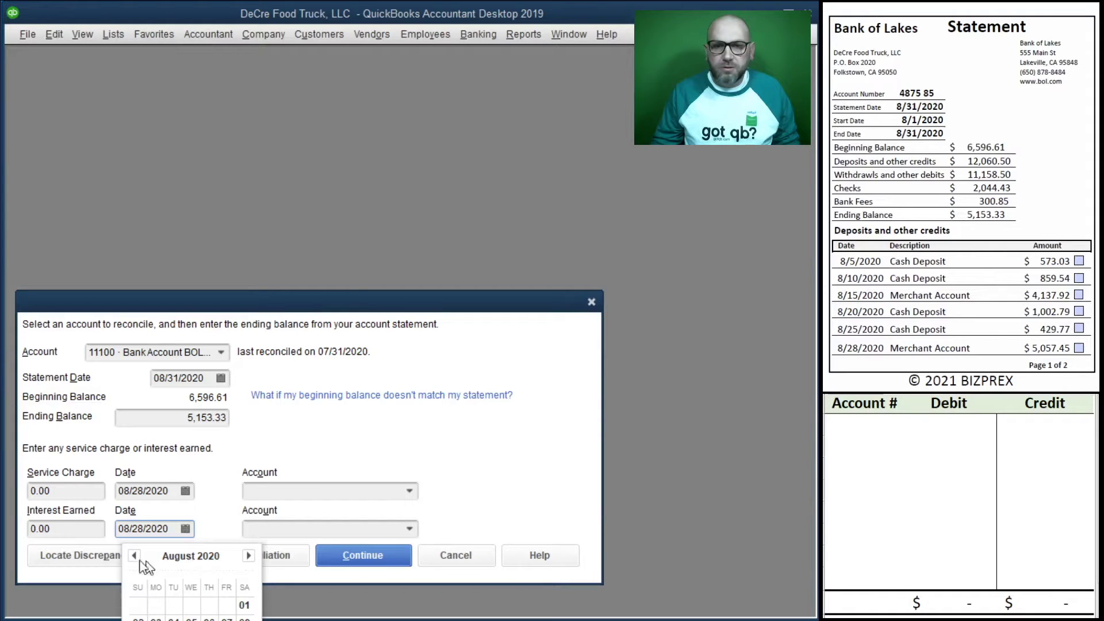
key("Escape")
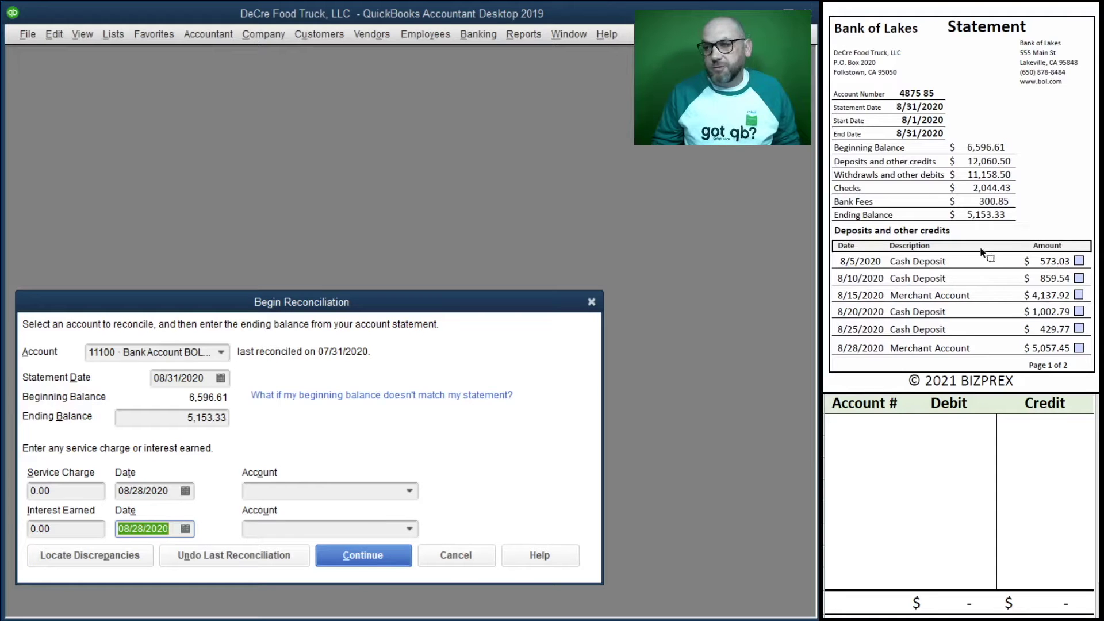
left_click(357, 554)
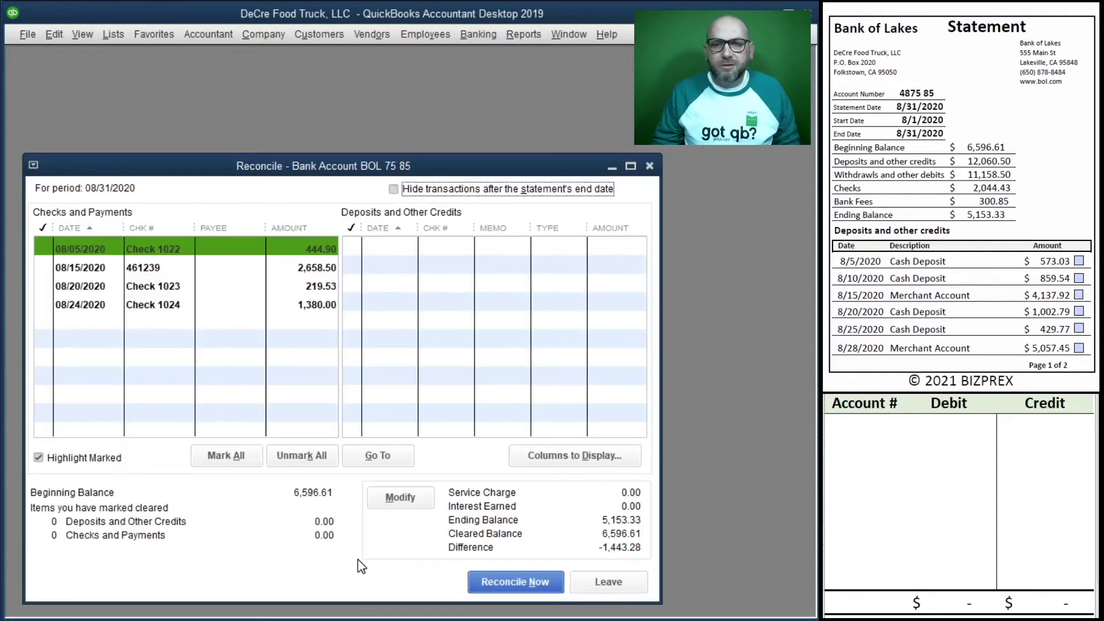
Clear checks 1022, 1023 and 1024 and the 2,658.50 transfer payment in the reconciliation and tick them off on the statement
scroll(999, 233, "down", 5)
scroll(999, 233, "down", 3)
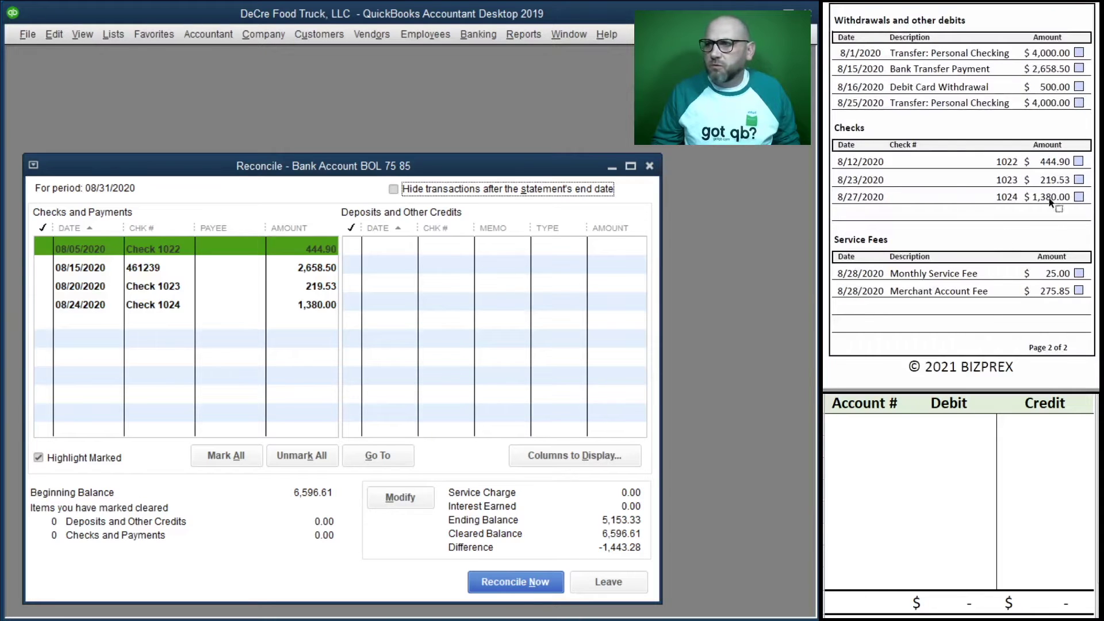
left_click(1079, 162)
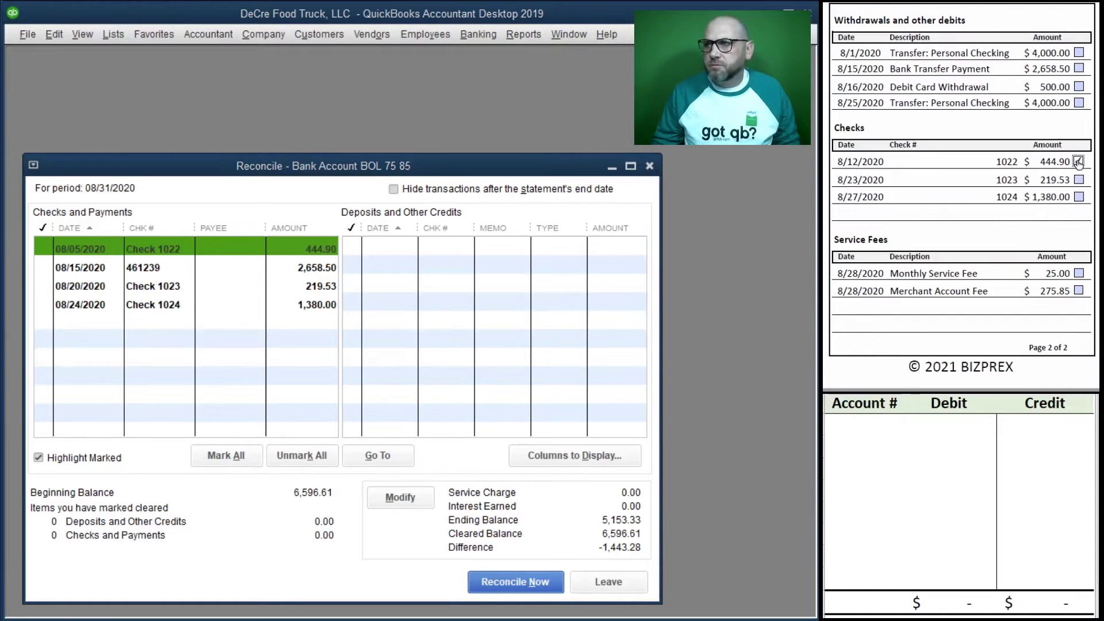
left_click(48, 254)
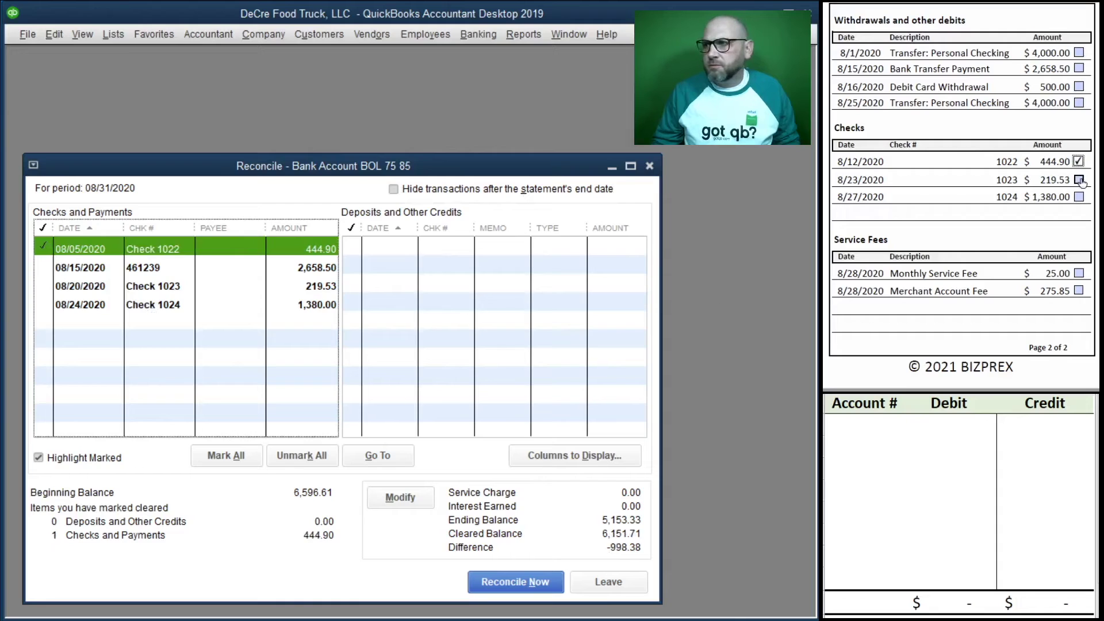
left_click(40, 285)
left_click(1079, 179)
left_click(1079, 197)
left_click(55, 307)
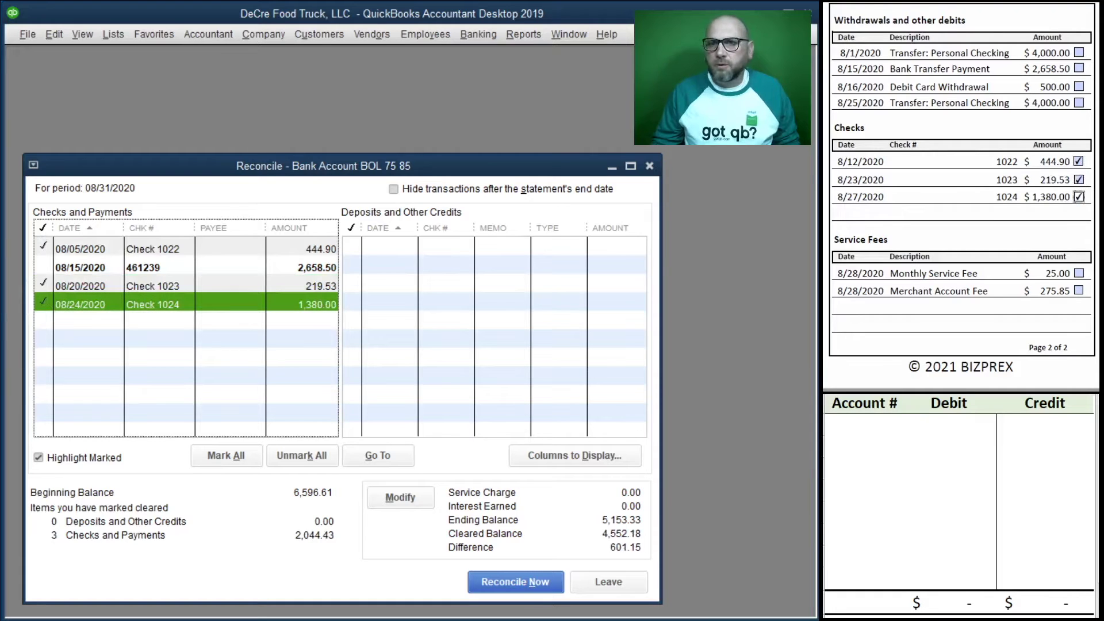
left_click(1079, 68)
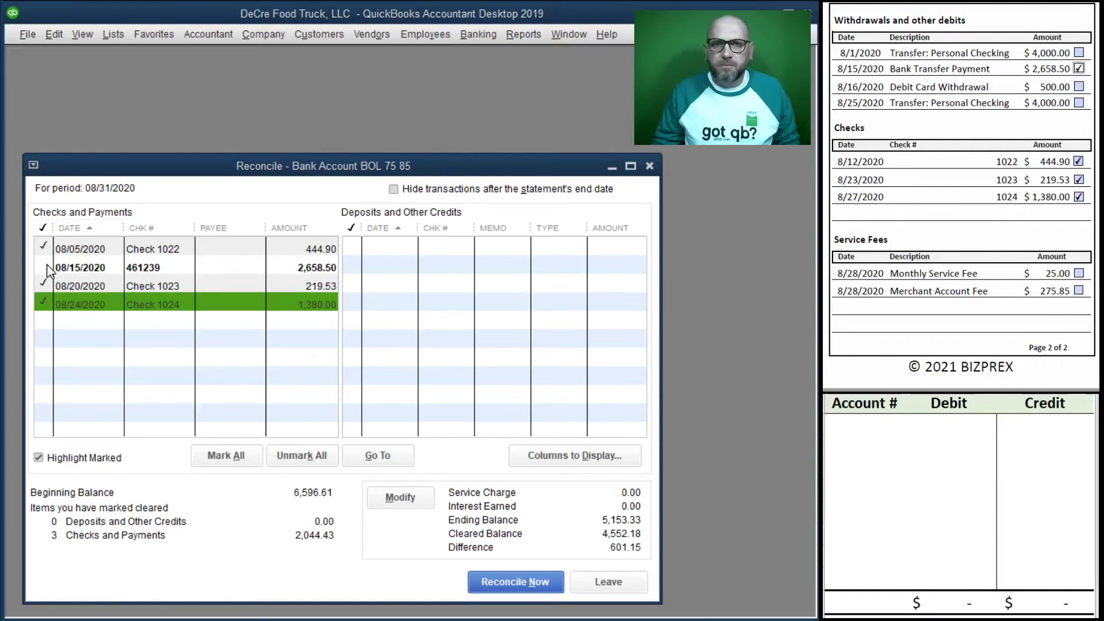
left_click(47, 267)
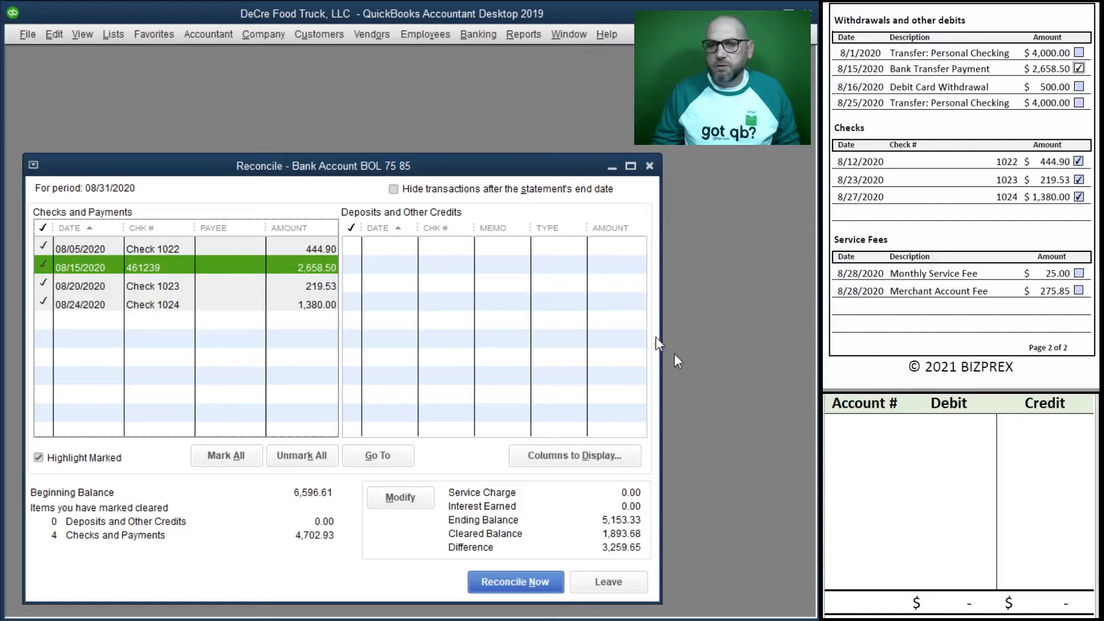
Return to the statement's deposits and start a general journal entry dated 08/05/2020 with the entry number Deposit
scroll(966, 211, "up", 3)
scroll(966, 211, "up", 4)
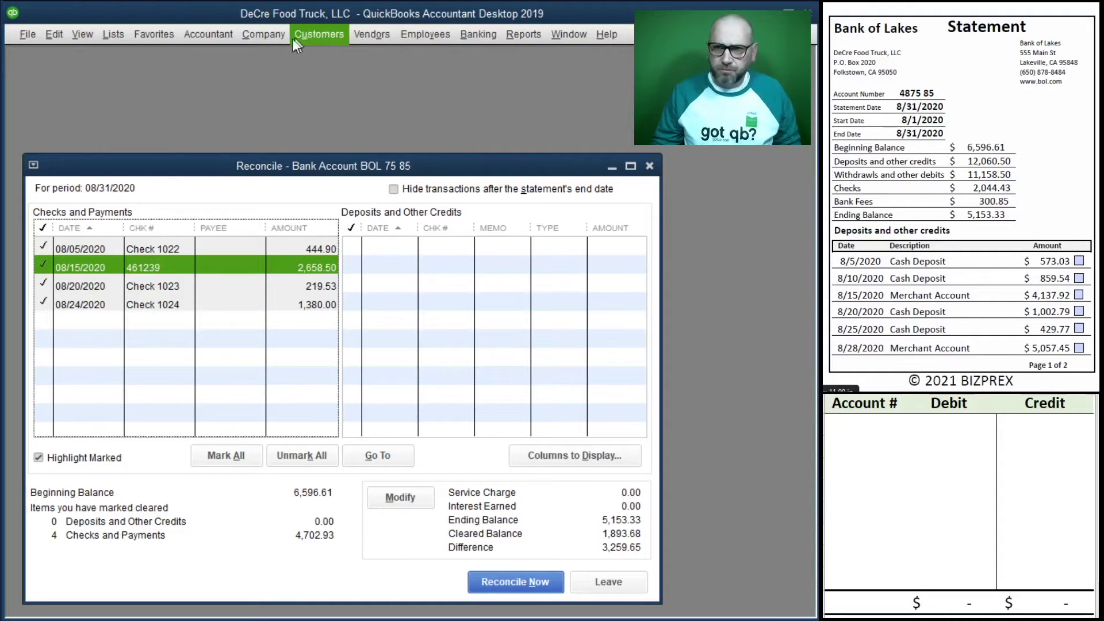
left_click(264, 34)
left_click(319, 326)
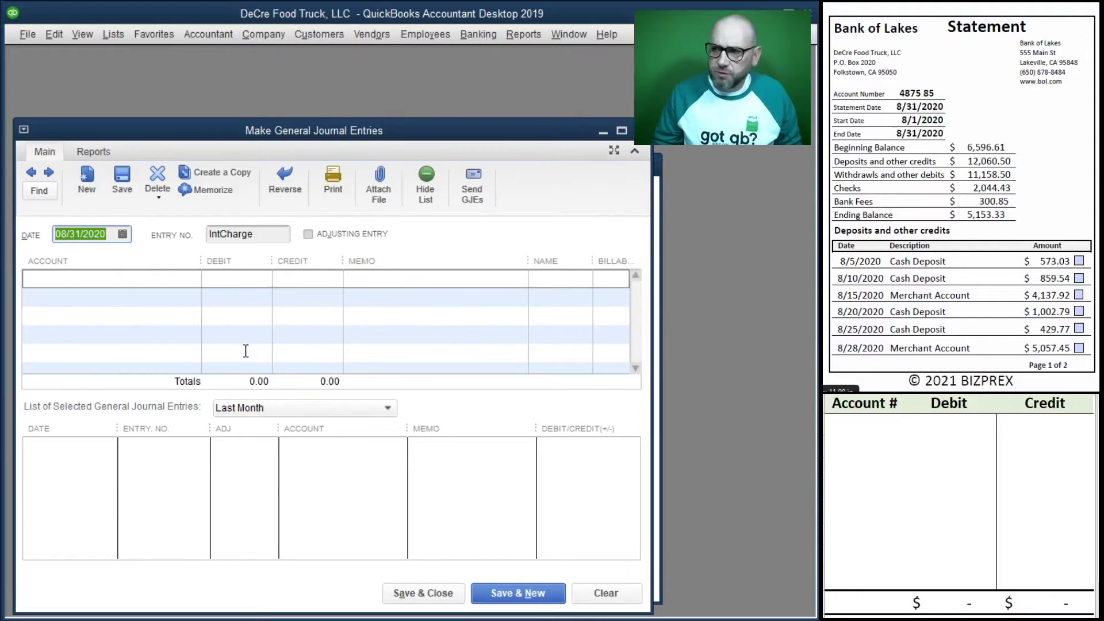
type("8/")
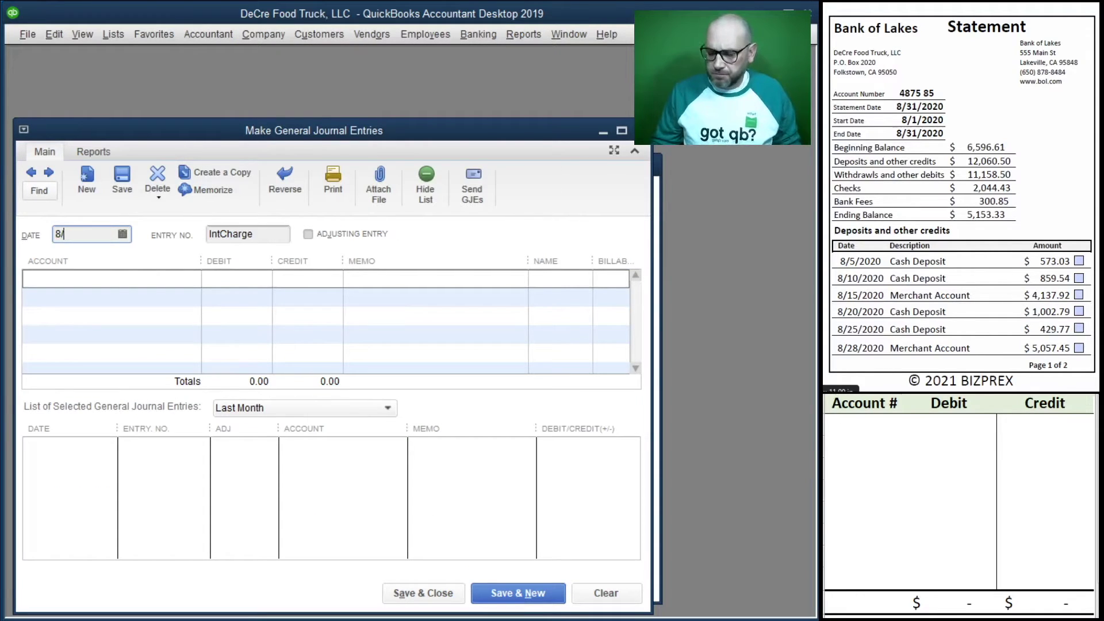
key("Tab")
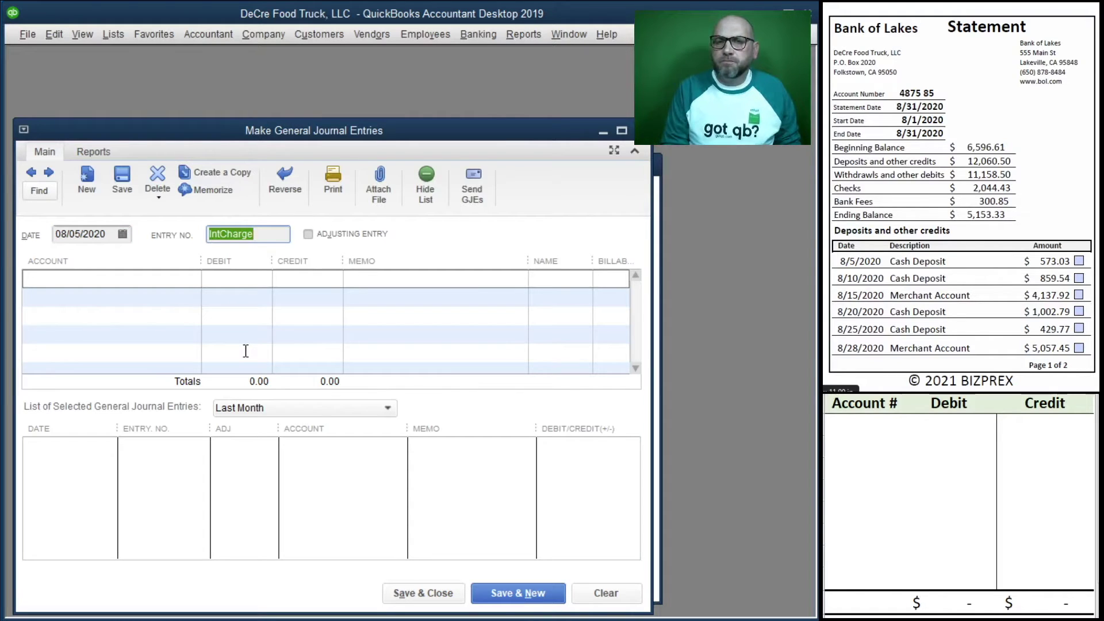
type("Deposit")
key("Tab")
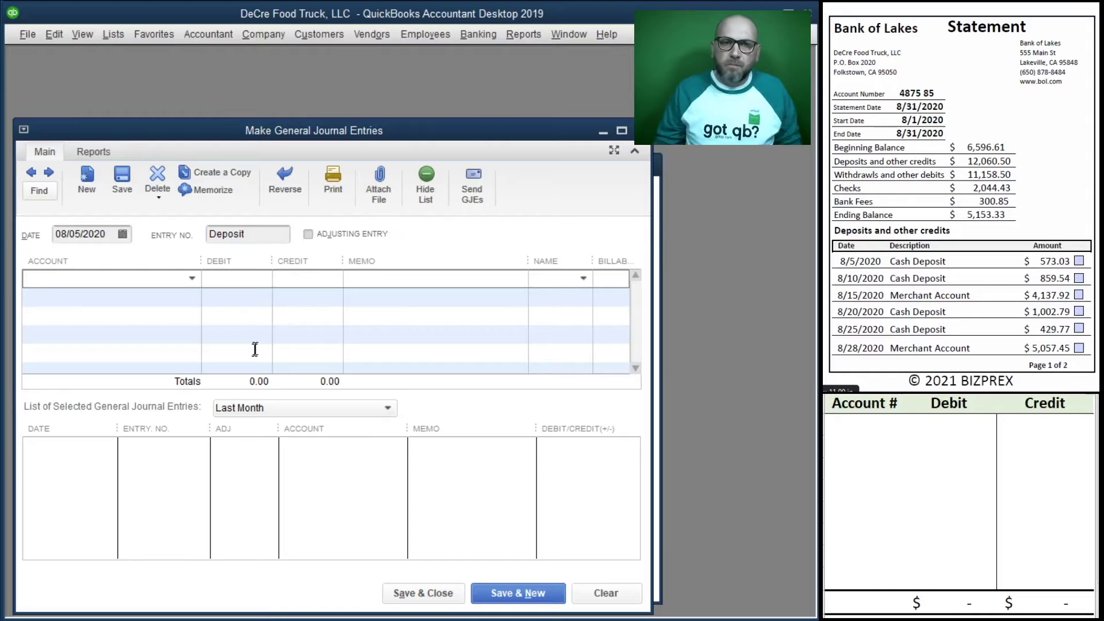
Debit the 11100 bank account 573.03 in the 08/05/2020 entry with the memo Cash Sales
left_click(192, 278)
left_click(147, 356)
left_click(225, 277)
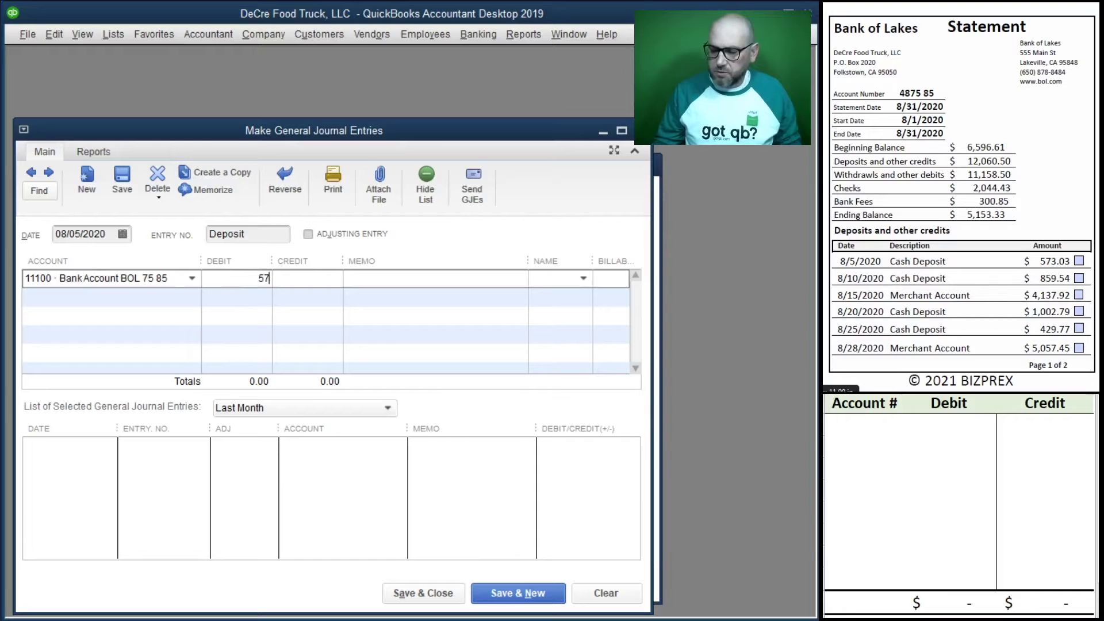
type("573.0")
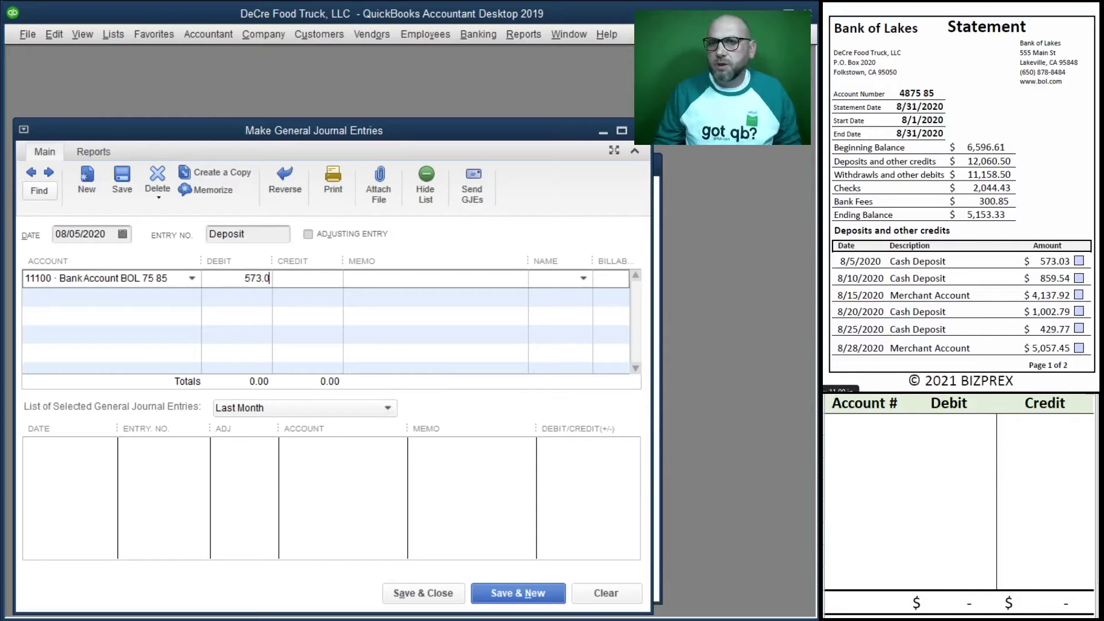
type("3")
key("Tab")
type("Cash Sa")
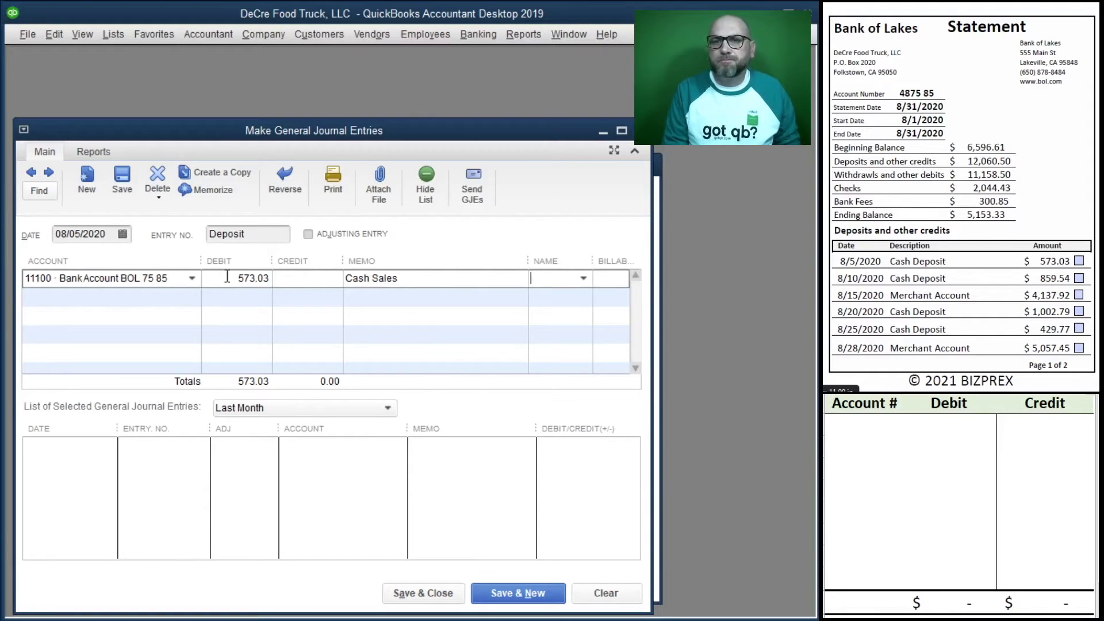
Credit 41100 Sales 573.03 to balance the 08/05/2020 entry, and save it with a new blank entry following
key("Tab")
key("Tab")
type("41")
key("Tab")
key("Tab")
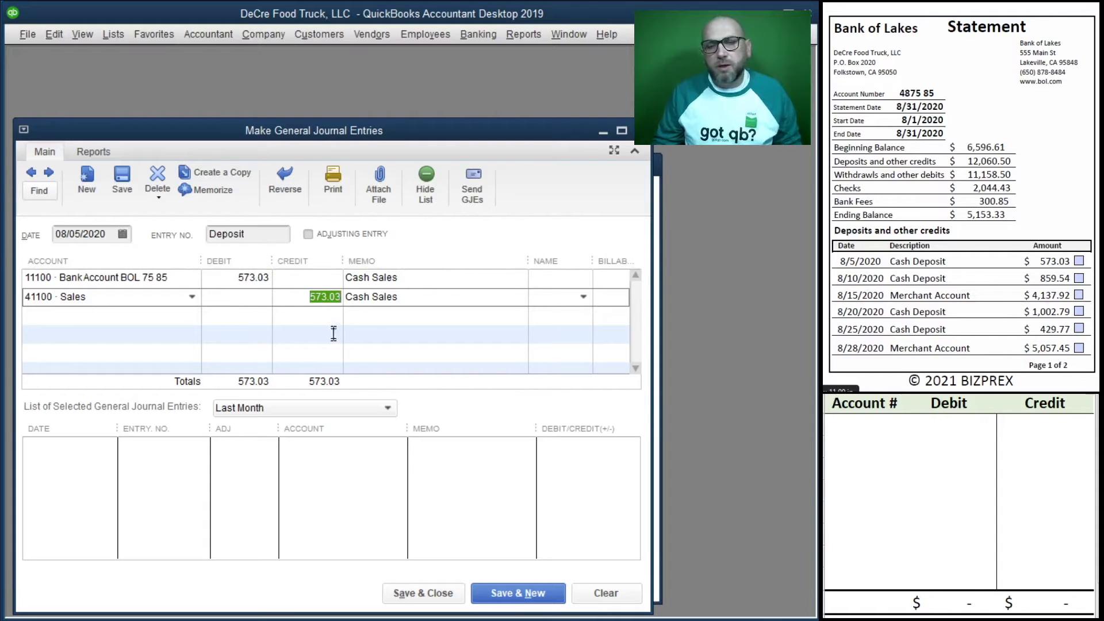
key("Tab")
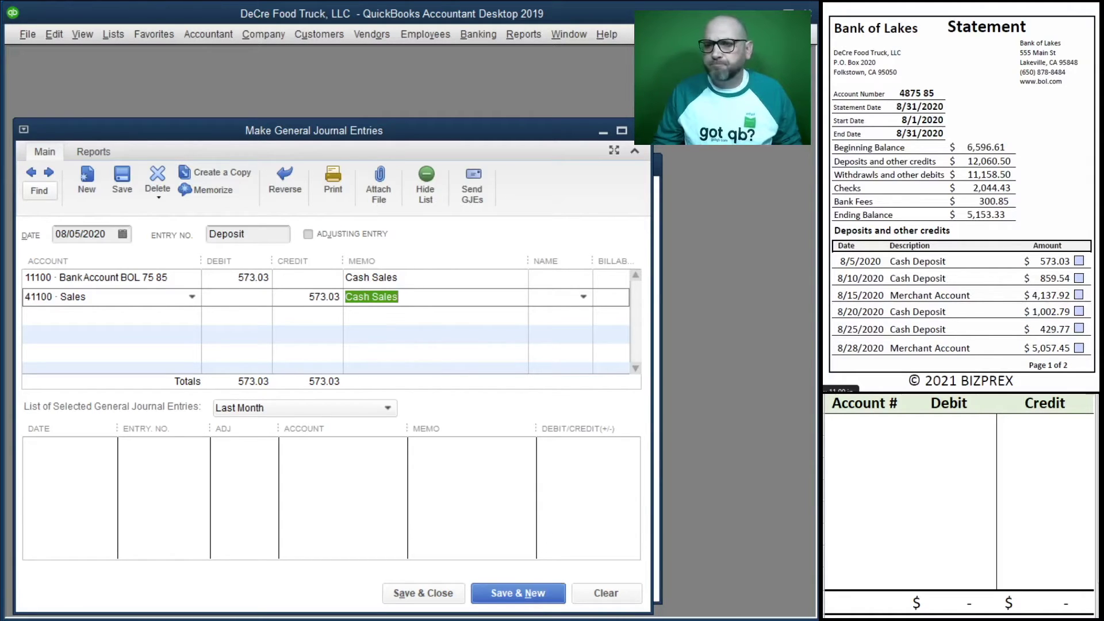
left_click(525, 594)
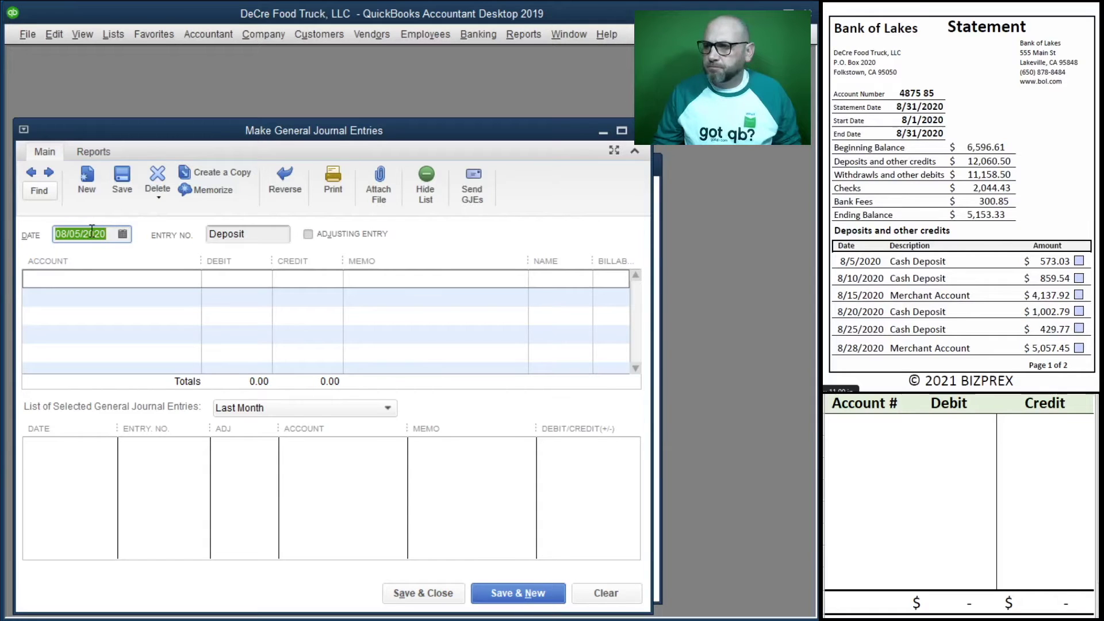
Date the new deposit journal entry 08/10/2020, keeping the entry number Deposit
left_click(79, 237)
key("BackSpace")
key("BackSpace")
type("10")
key("Tab")
key("Tab")
key("Tab")
Debit the 11100 bank account 859.54 in the 08/10/2020 entry with the memo Cash Sale
type("11")
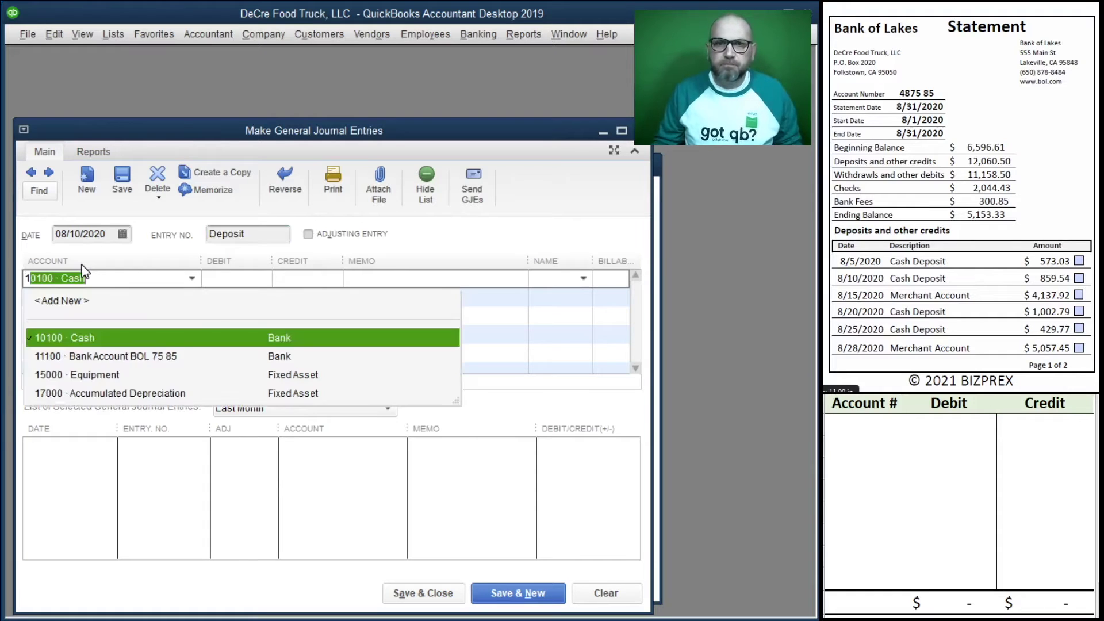
key("Tab")
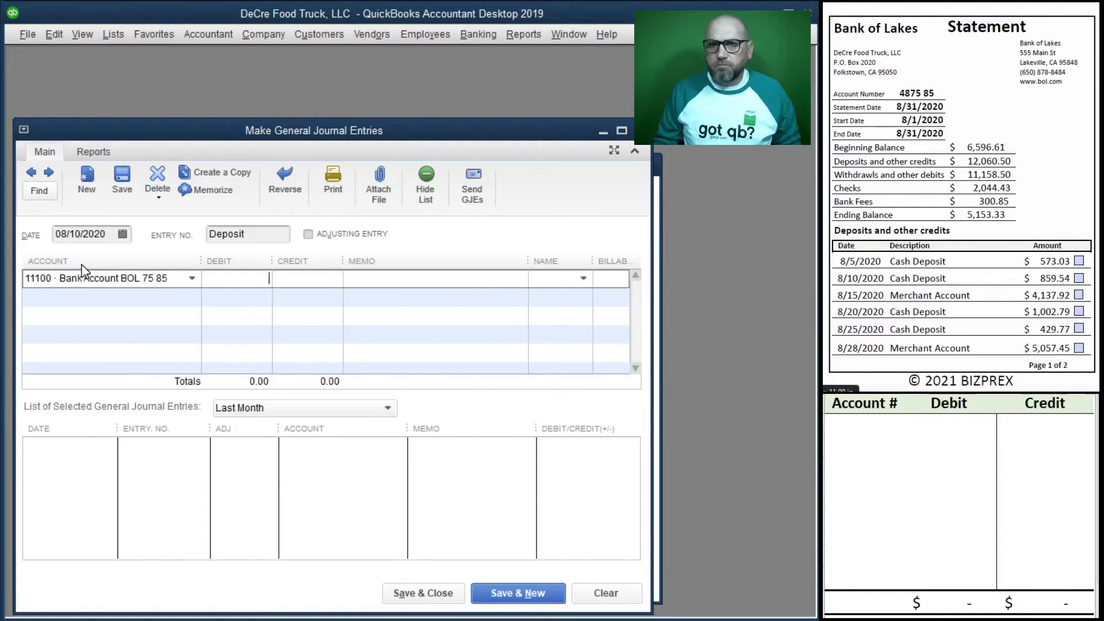
type("859.54")
key("Tab")
type("Cash ")
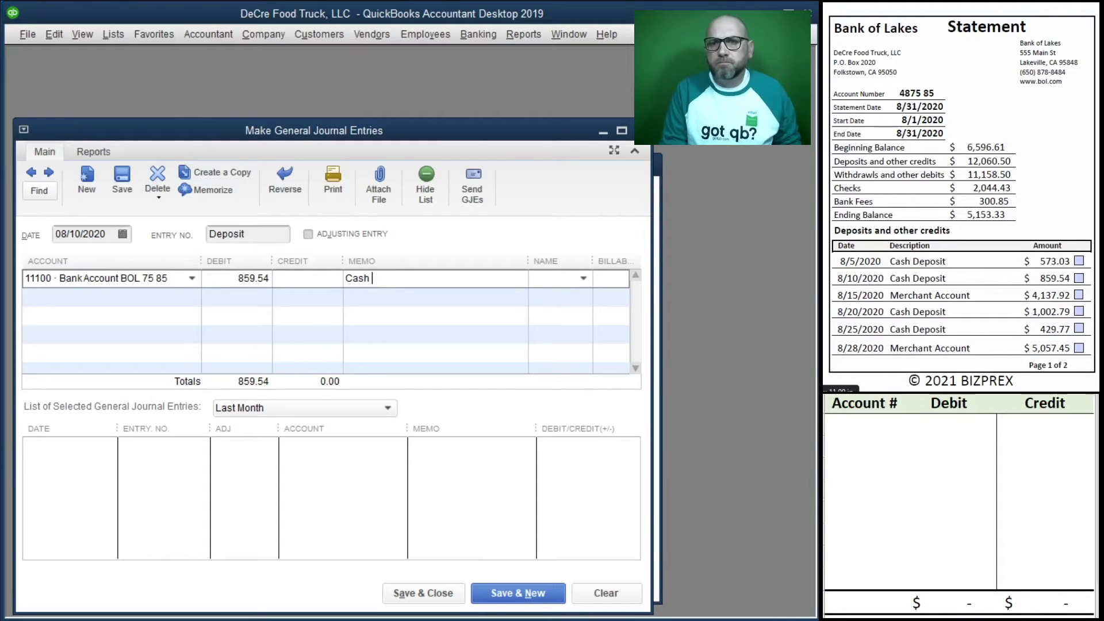
type("Sale")
key("Tab")
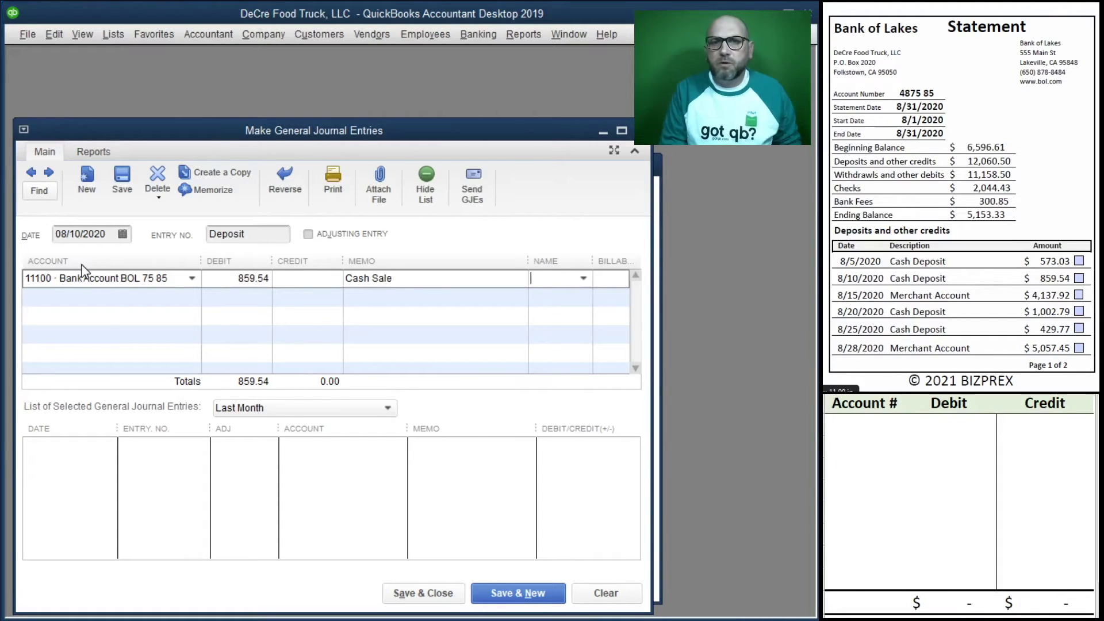
Credit 41100 Sales 859.54 to balance the 08/10/2020 entry, and save it with a new blank entry following
key("Tab")
type("41100")
key("Tab")
key("Tab")
key("Tab")
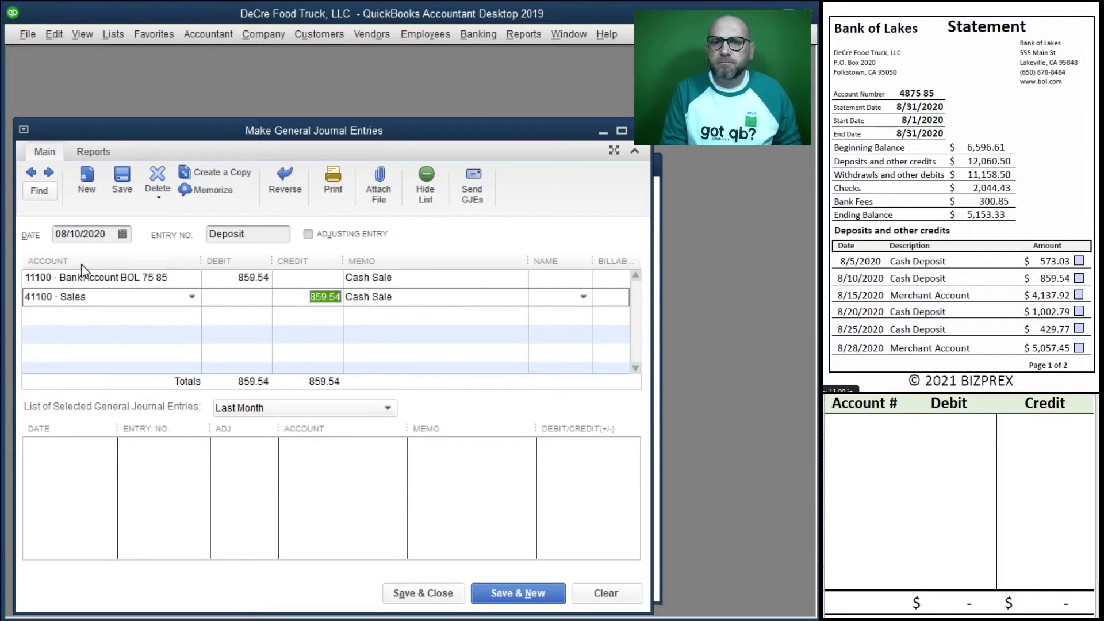
left_click(510, 585)
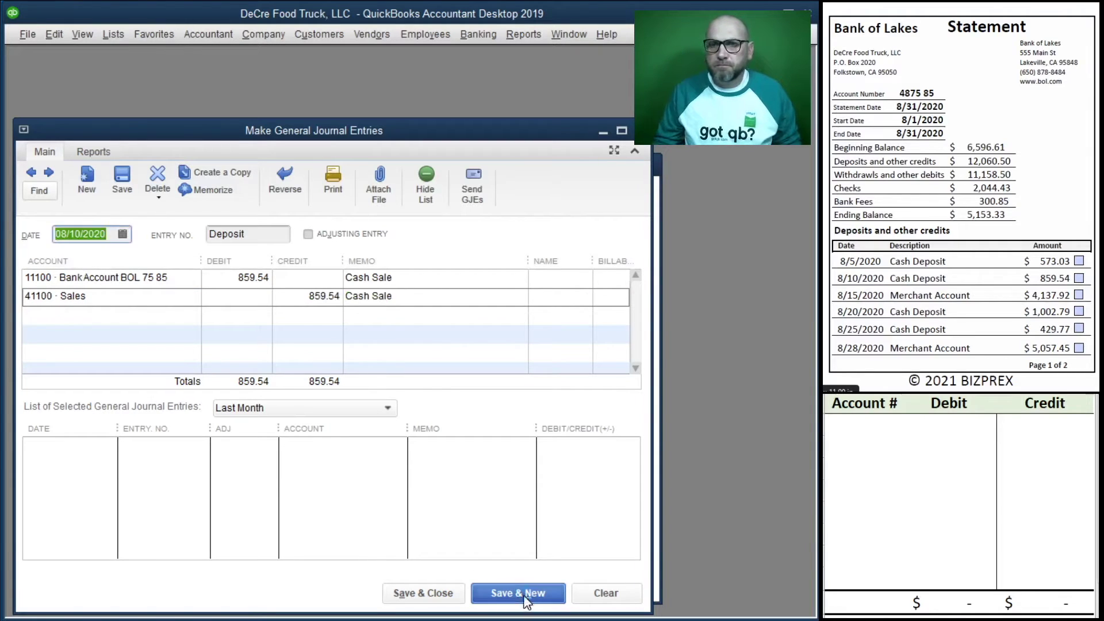
Date the new deposit entry 08/15/2020 and debit the 11100 bank account 4,137.92 with the memo Credit Card Sales
left_click(81, 235)
key("BackSpace")
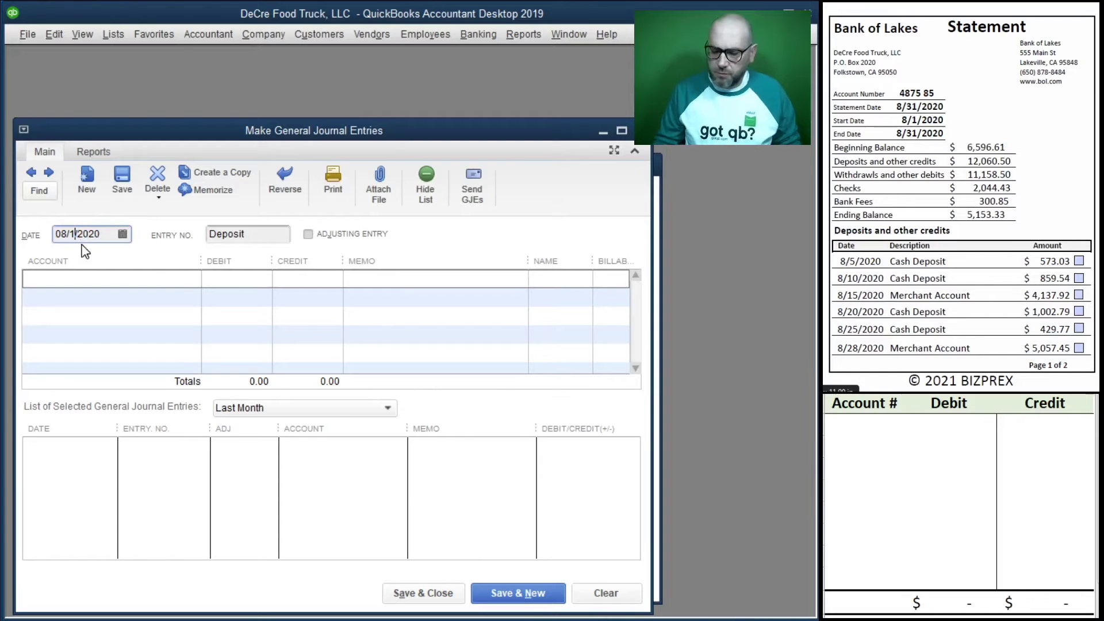
type("5")
key("Tab")
key("Tab")
key("Tab")
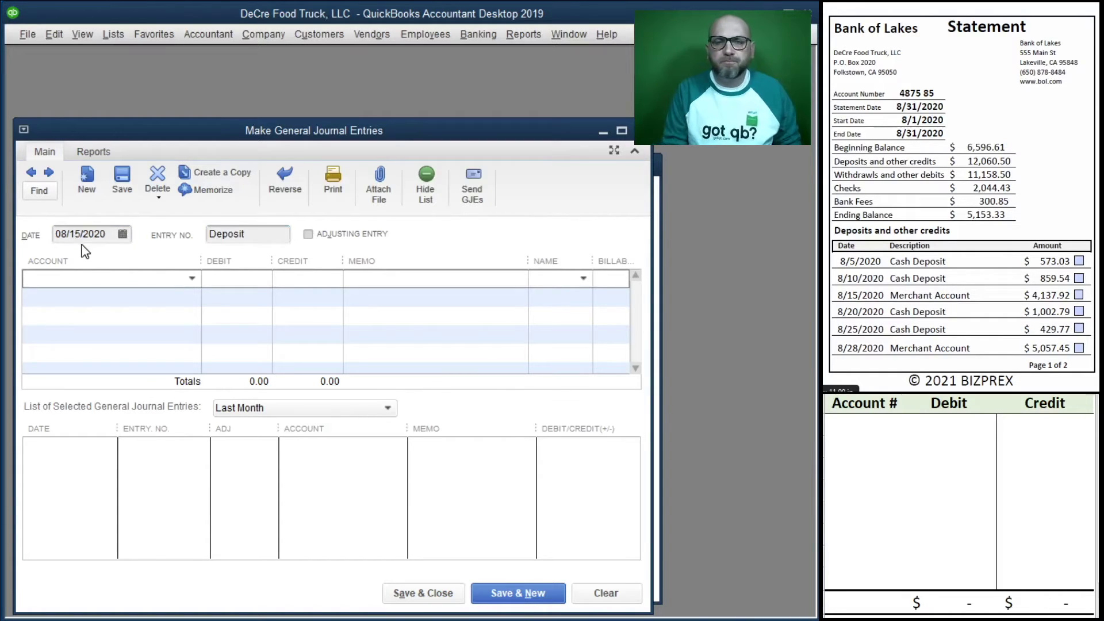
type("11100 · Bank Account BOL 75 85")
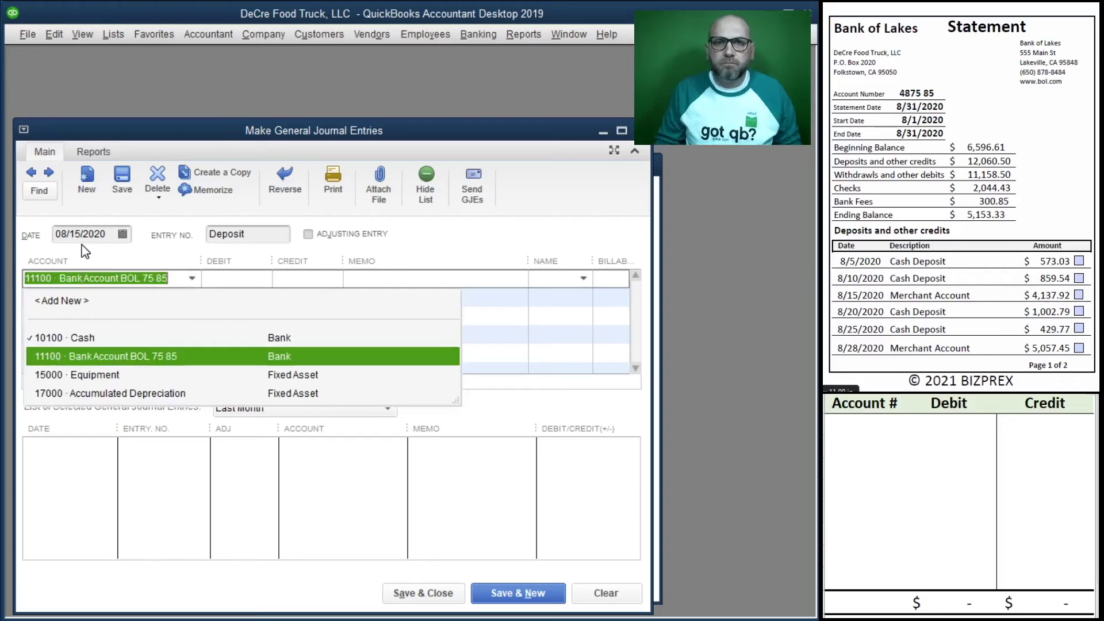
key("Tab")
type("4,137.92")
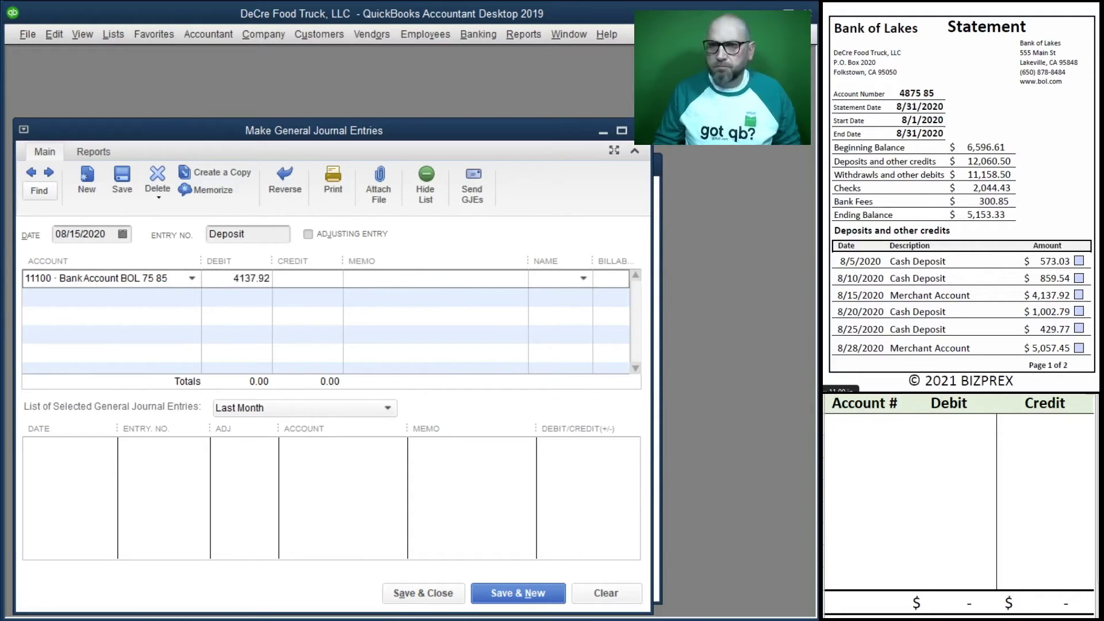
key("Tab")
type("Credit Car")
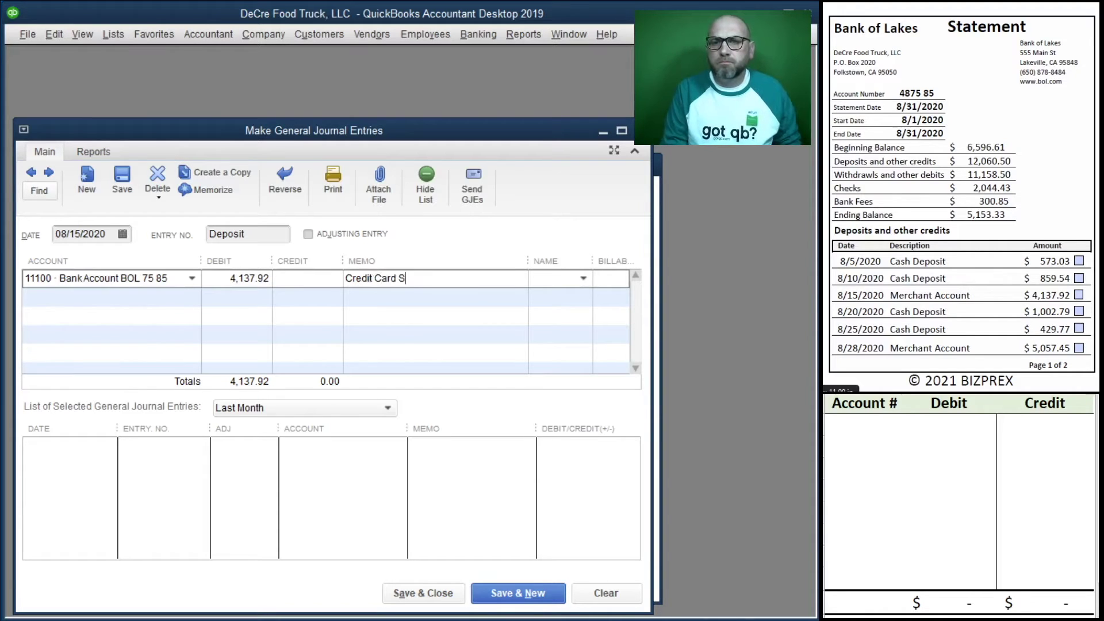
type("d Sales")
Credit 41100 Sales 4,137.92 to balance the 08/15/2020 entry, and save it with a new blank entry following
key("Tab")
key("Tab")
type("Sales")
key("Tab")
key("Tab")
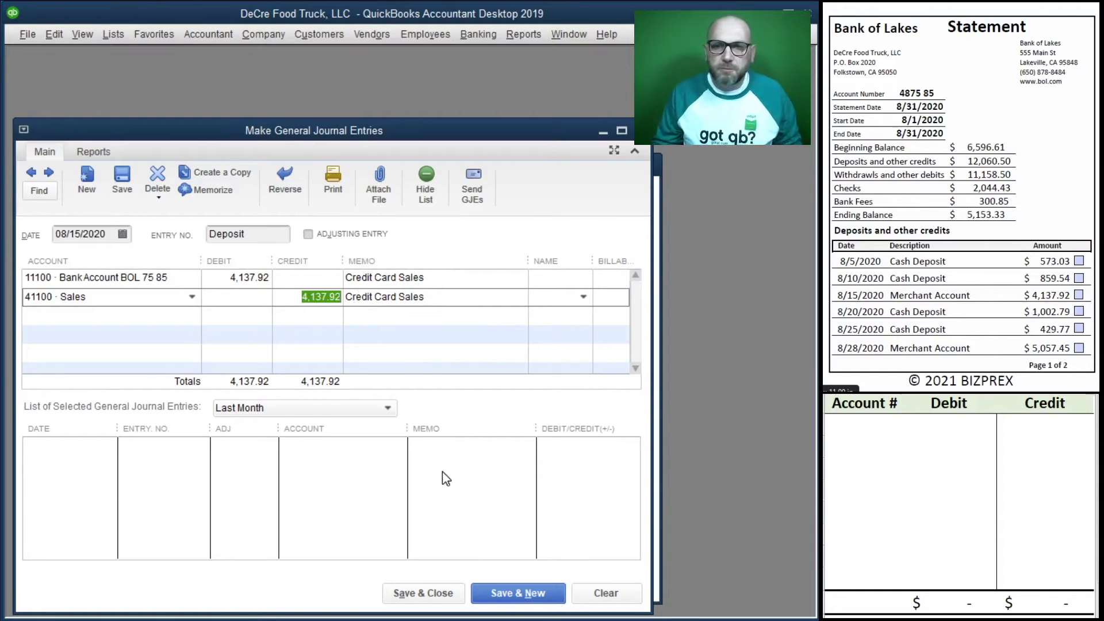
left_click(509, 591)
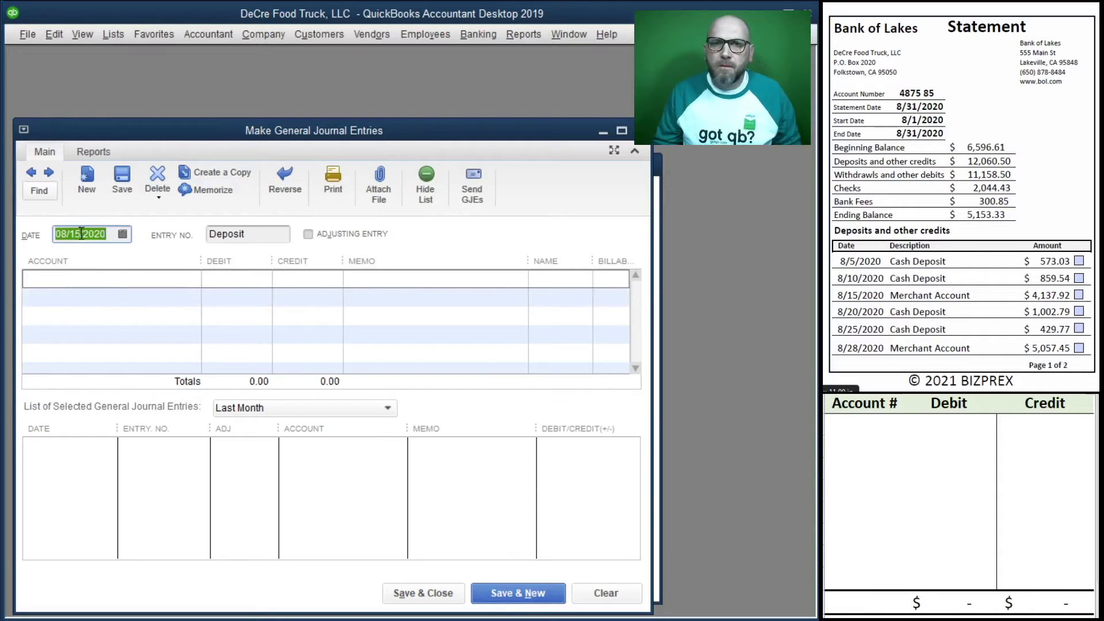
Date the new deposit entry 08/20/2020 and debit the 11100 bank account 1,002.79 with the memo Cash Sales
type("08/20/2020")
key("Tab")
key("Tab")
key("Tab")
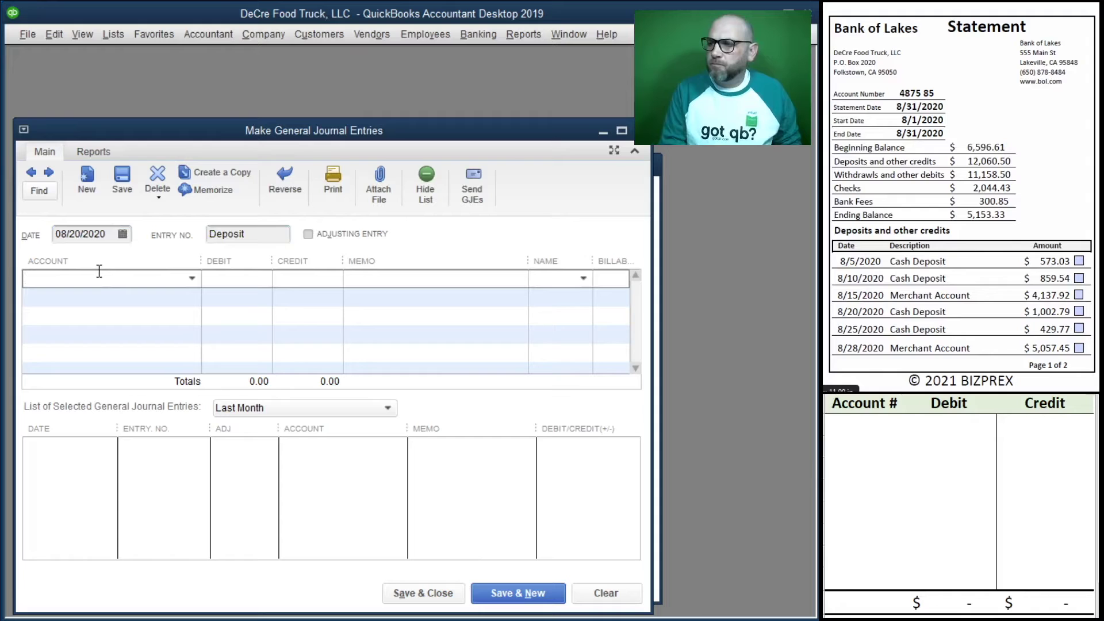
type("1")
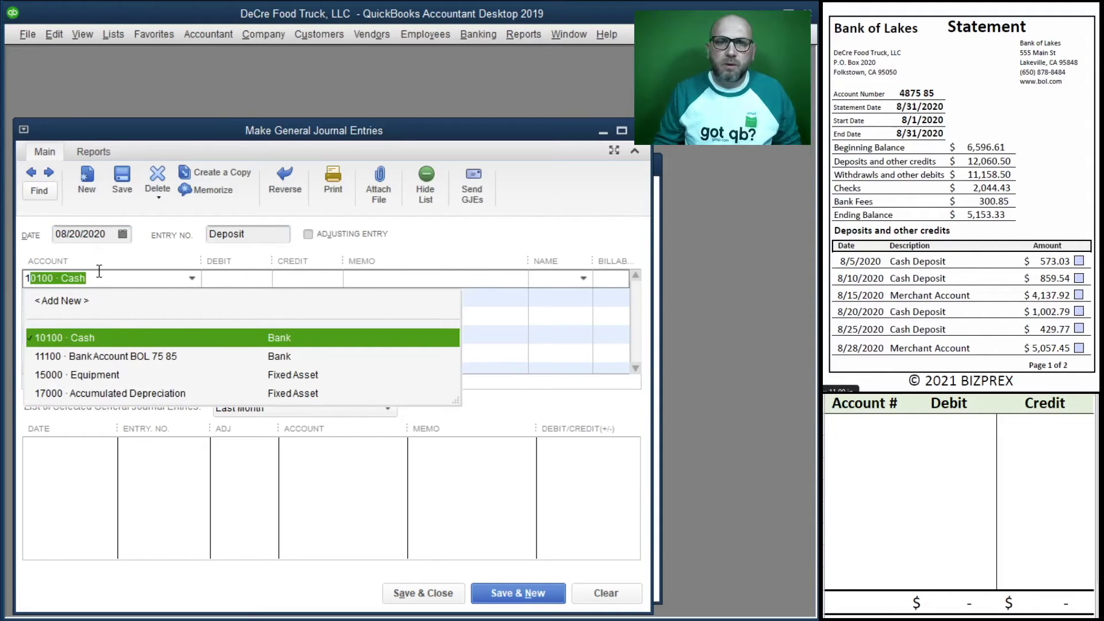
type("1")
key("Tab")
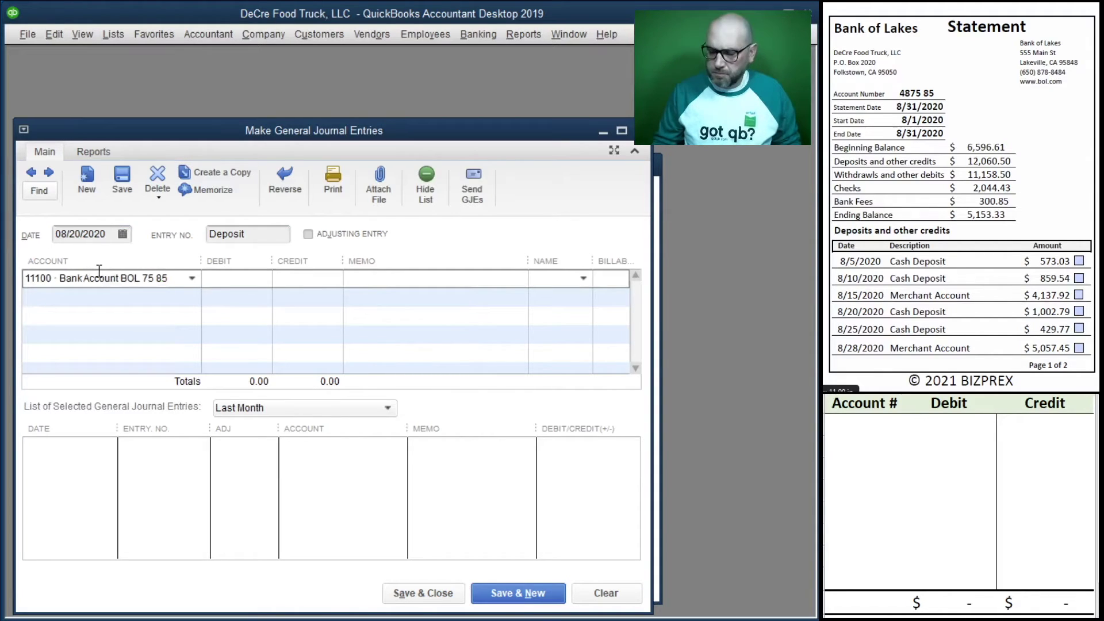
type("1002.79")
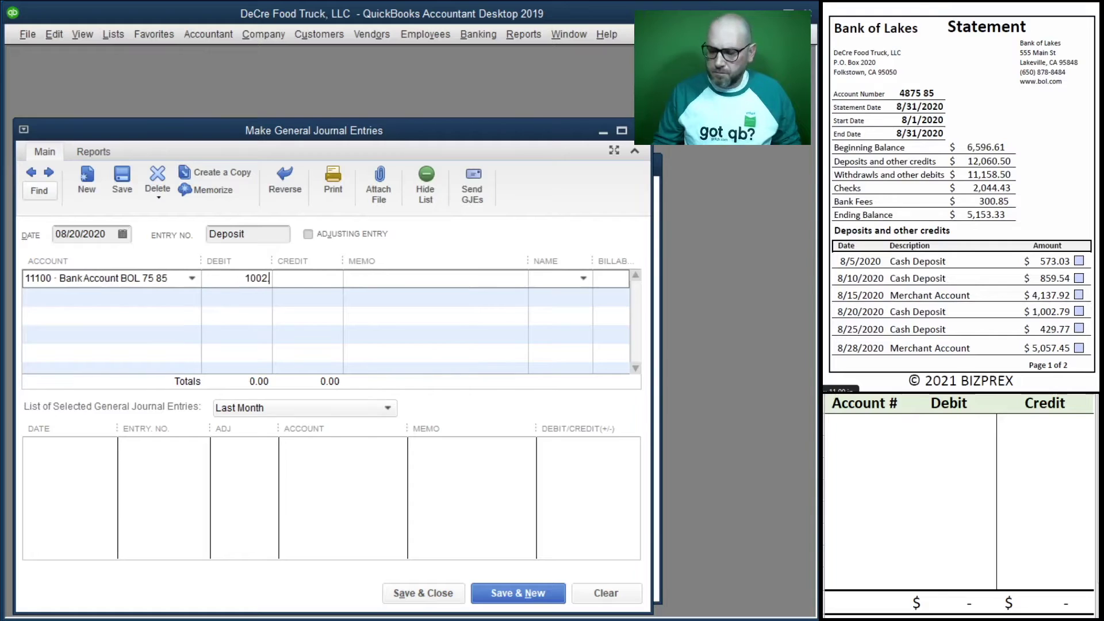
key("Tab")
key("Tab")
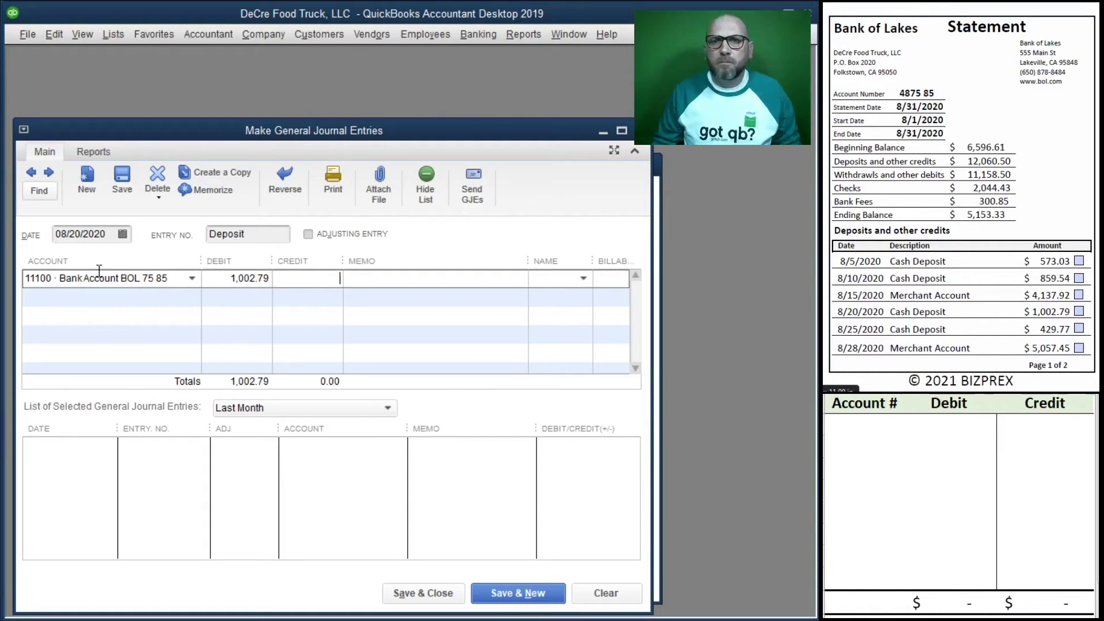
type("Cash Sales")
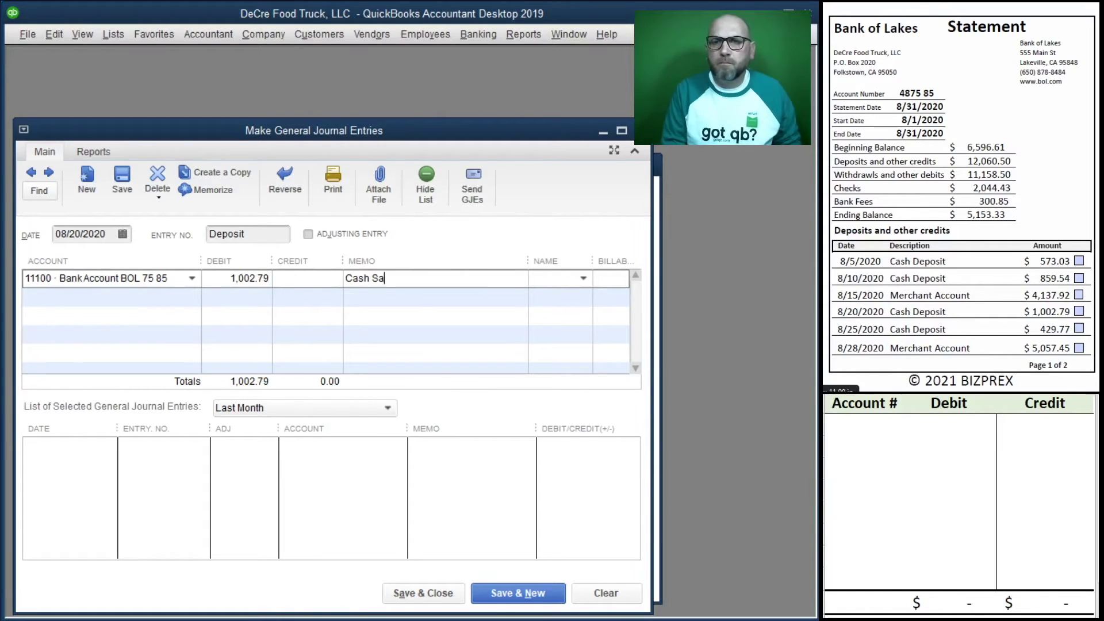
Credit 41100 Sales 1,002.79 to balance the 08/20/2020 entry, and save it with a new blank entry following
key("Tab")
key("Tab")
type("Sa")
key("Tab")
key("Tab")
key("Tab")
key("Tab")
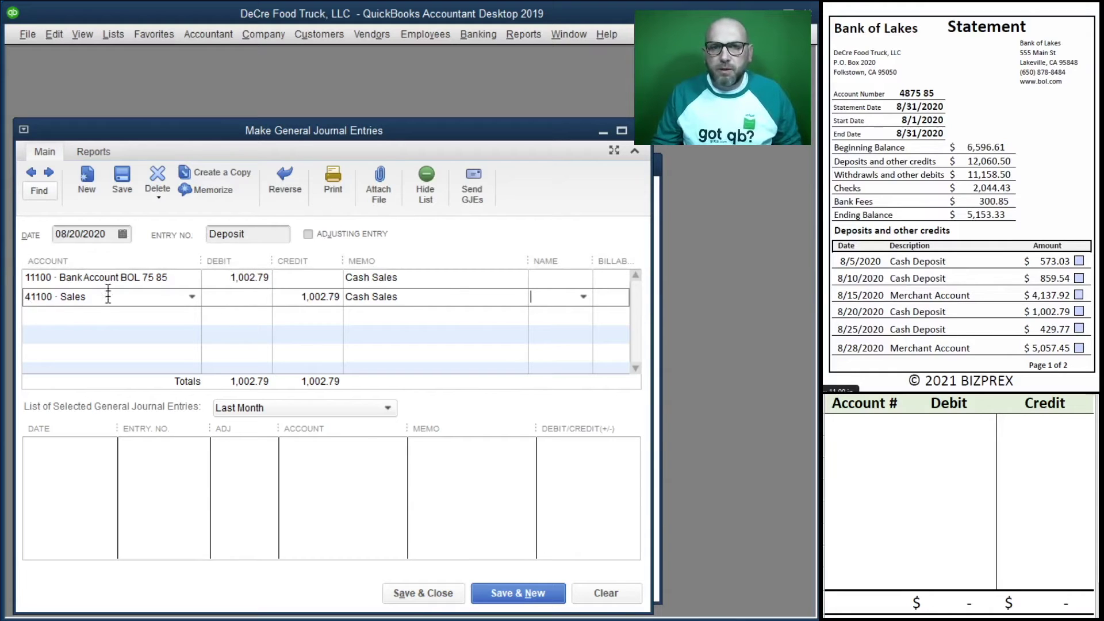
left_click(522, 593)
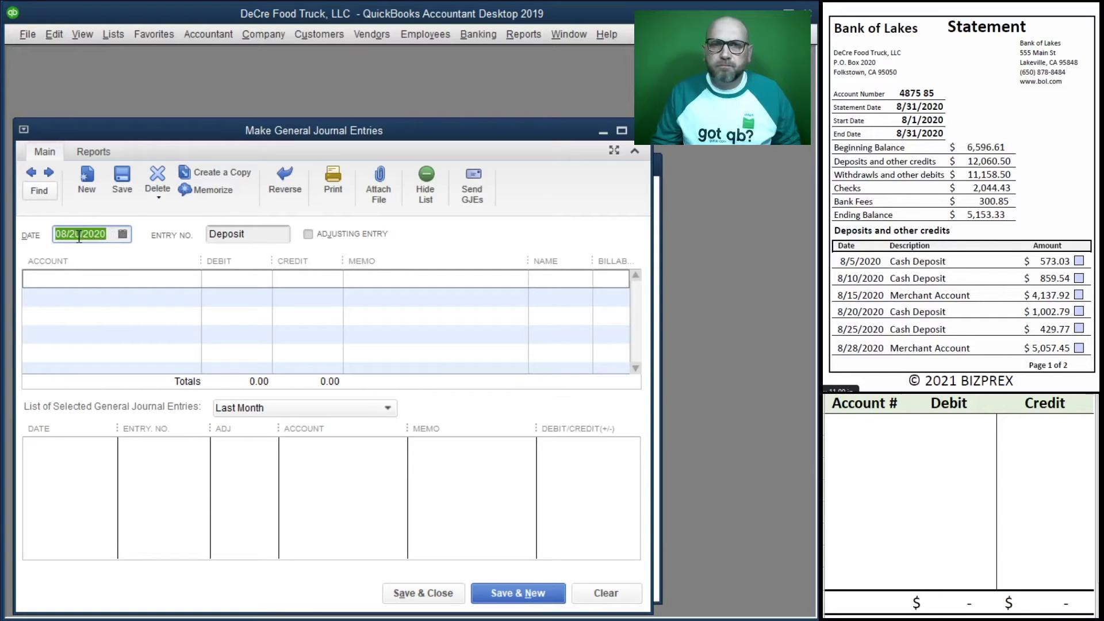
Date the new deposit entry 08/25/2020 and debit the 11100 bank account 429.77 with the memo Cash Sales
type("5")
key("Tab")
key("Tab")
key("Tab")
type("11")
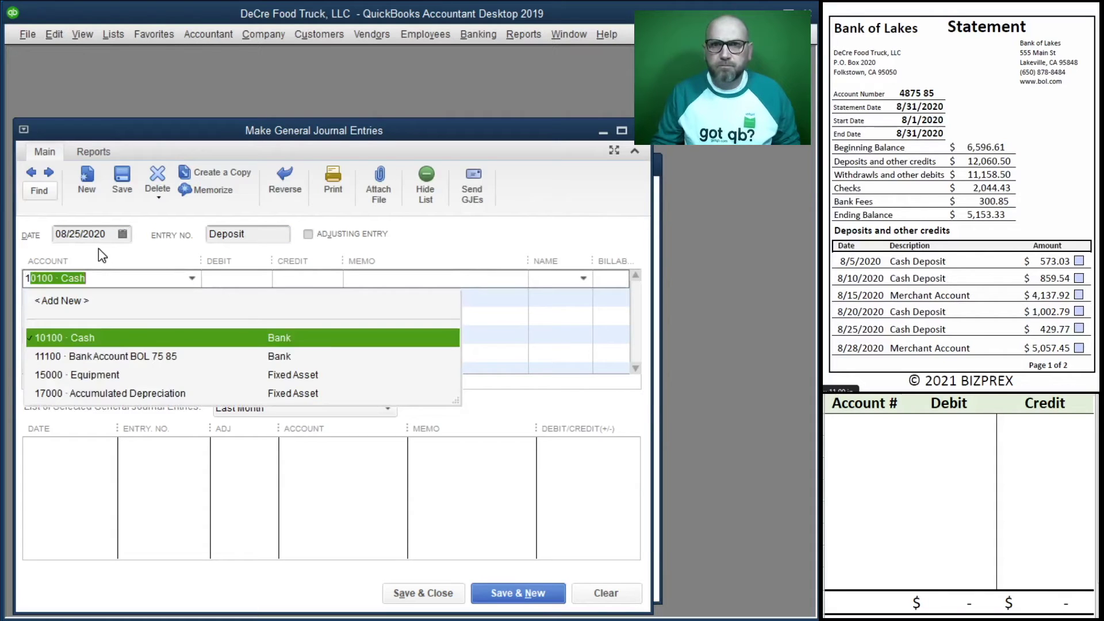
key("Tab")
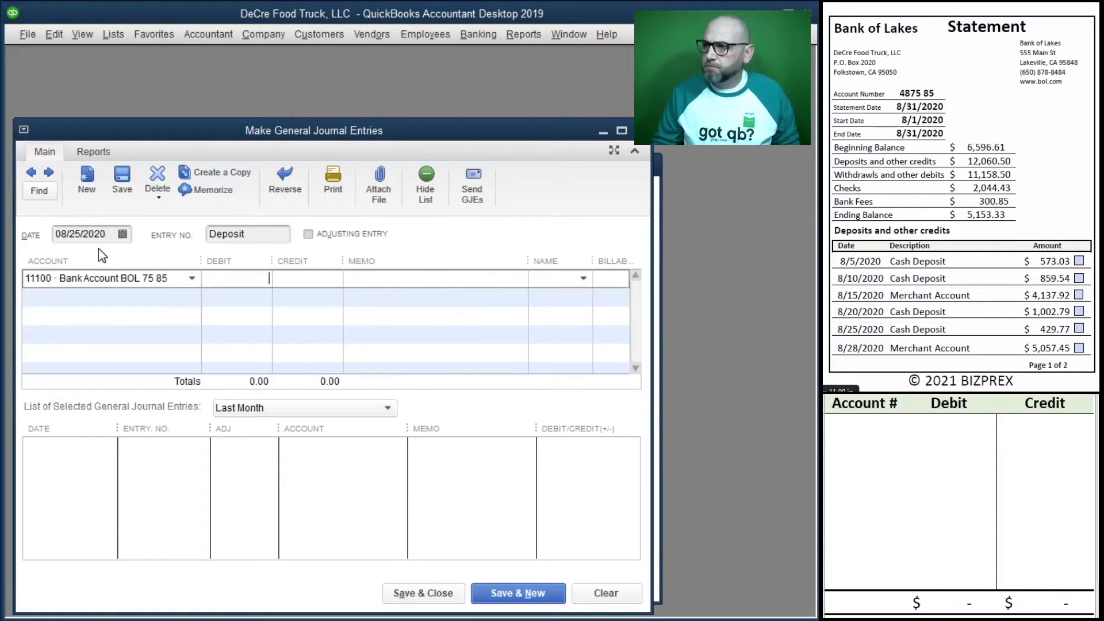
type("429.77")
key("Tab")
type("Cash A")
key("BackSpace")
type("Sales")
Credit 41100 Sales 429.77 with the memo Cash Sales to balance the 08/25/2020 entry
key("Tab")
key("Tab")
type("sa")
key("Tab")
key("Tab")
key("Tab")
key("Tab")
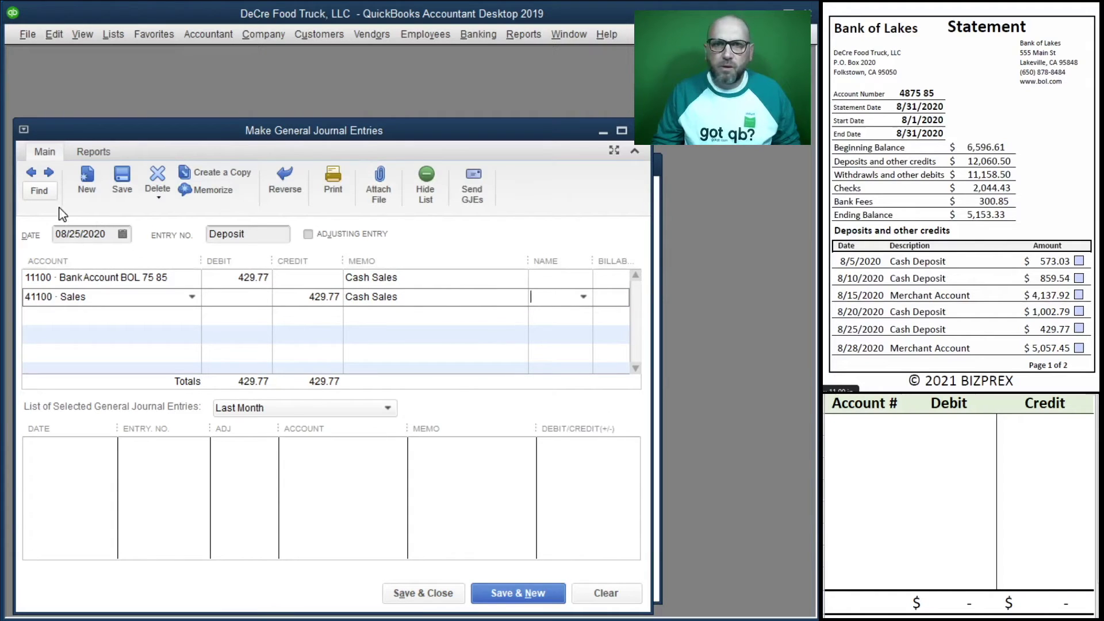
Save the 08/25/2020 journal entry and date the new deposit entry 08/28/2020
left_click(519, 595)
left_click(83, 240)
key("BackSpace")
type("8")
key("Tab")
key("Tab")
Debit the 11100 bank account 5,057.45 with the memo Credit Card Sales in the 08/28/2020 entry
left_click(102, 279)
type("1")
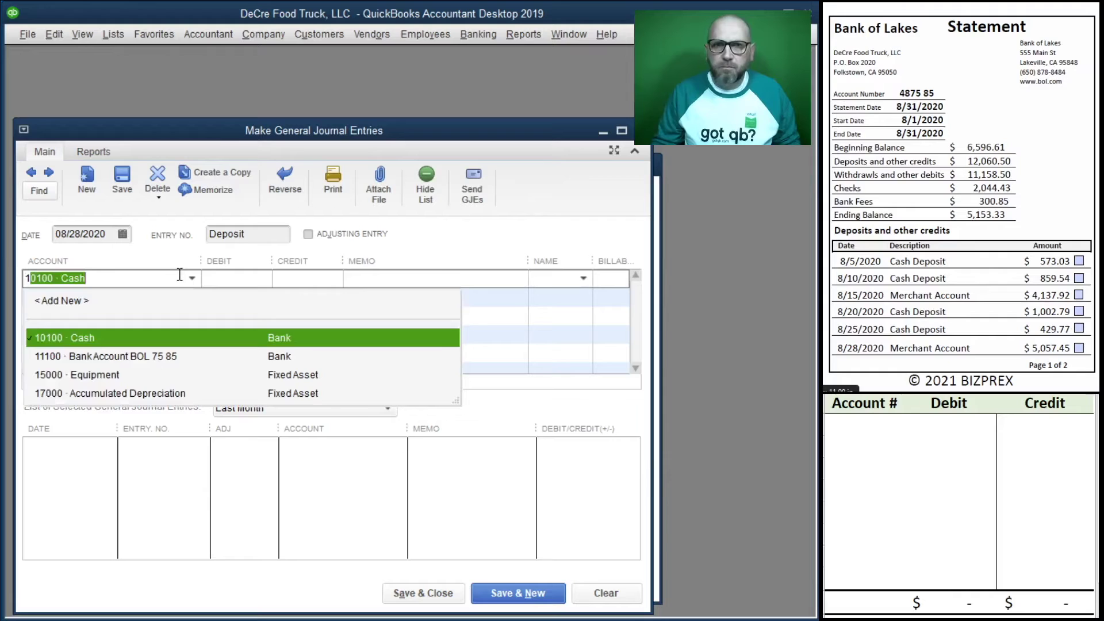
type("1")
key("Tab")
type("5,057.45")
key("Tab")
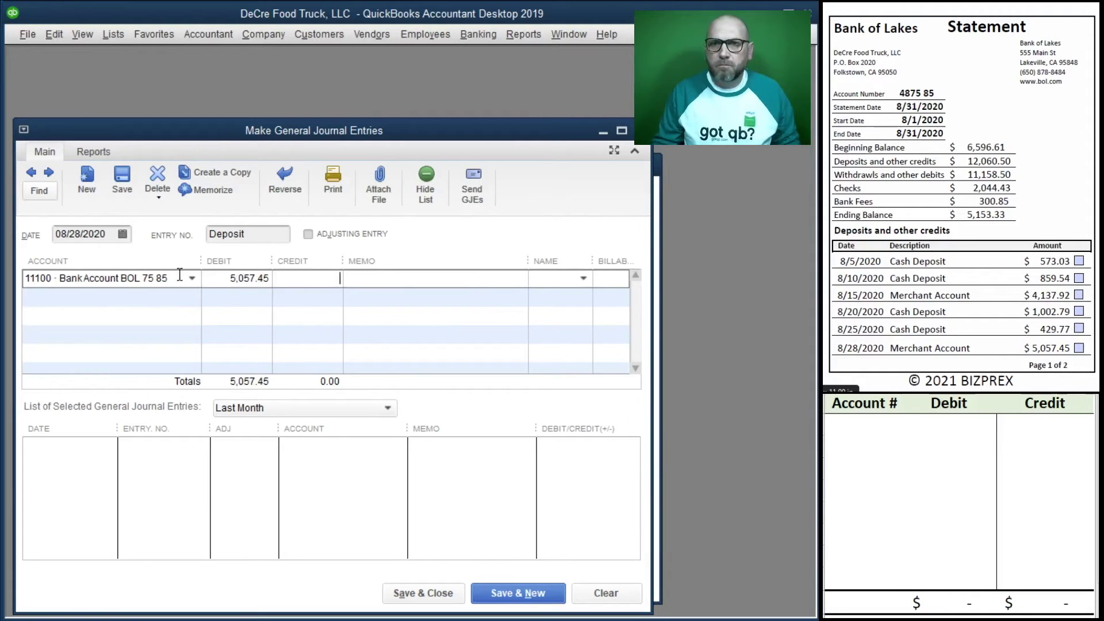
key("Tab")
type("Credit C")
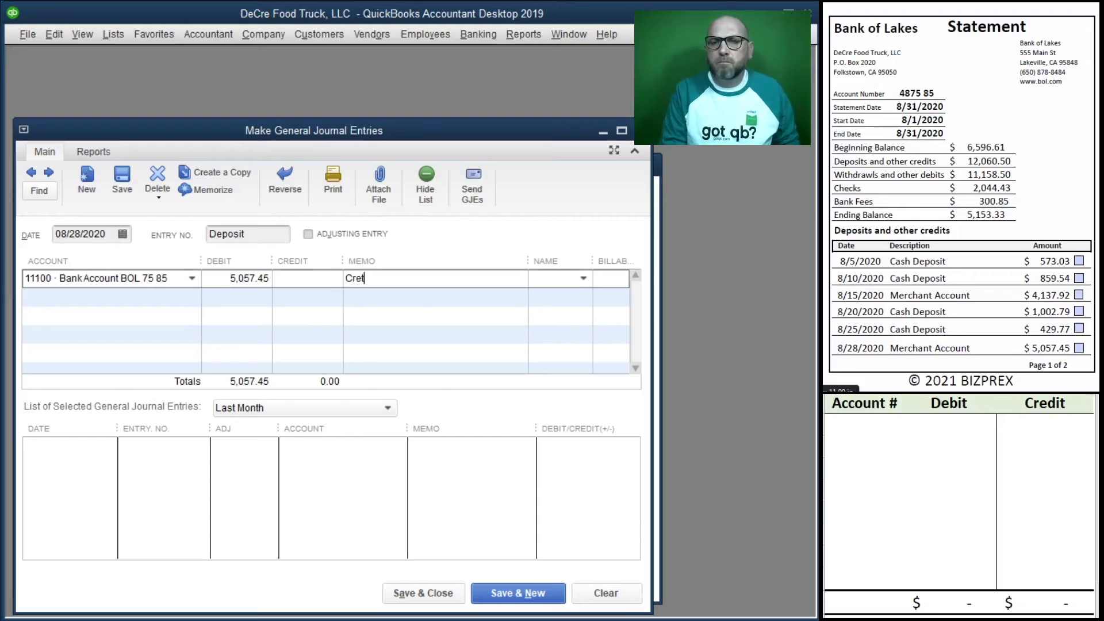
type("ard Sa")
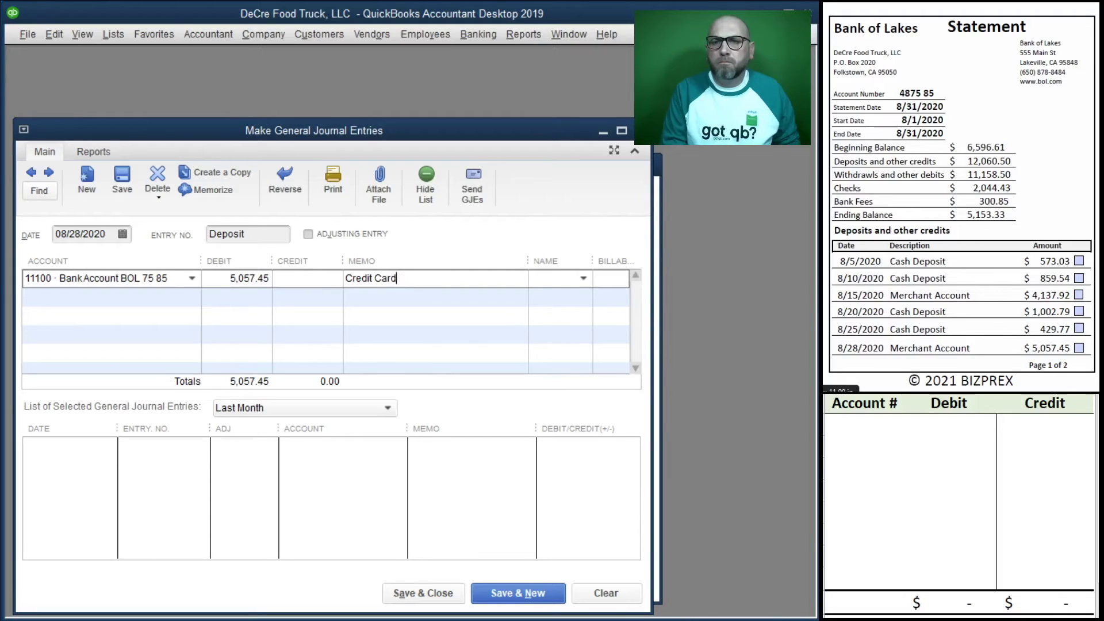
Credit 41100 Sales 5,057.45 with the memo Credit Card Sales, and save and close the 08/28/2020 entry
key("Tab")
key("Tab")
type("Sales")
key("Tab")
key("Tab")
key("Tab")
key("Tab")
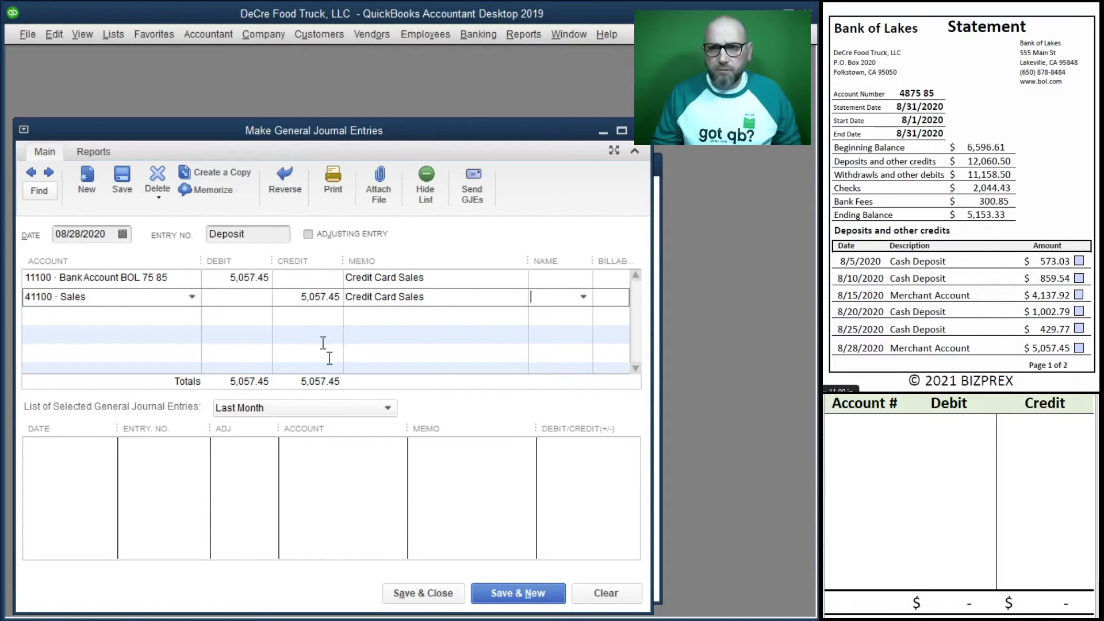
left_click(431, 591)
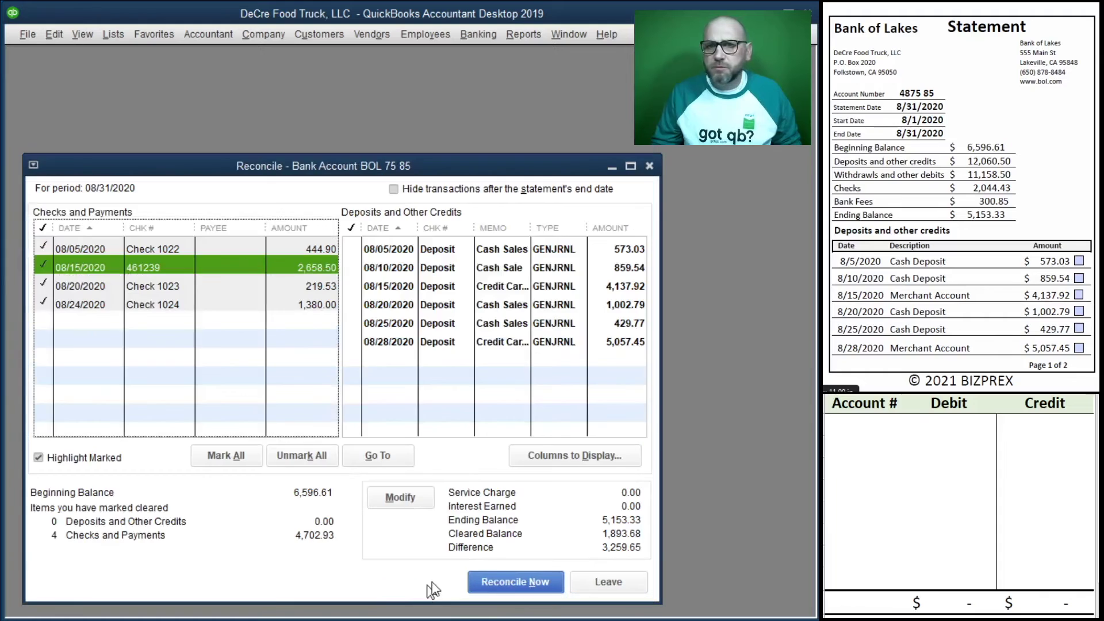
Check off the 8/5, 8/10 and 8/15 deposits on the bank statement and mark them cleared in the reconciliation
left_click(1079, 261)
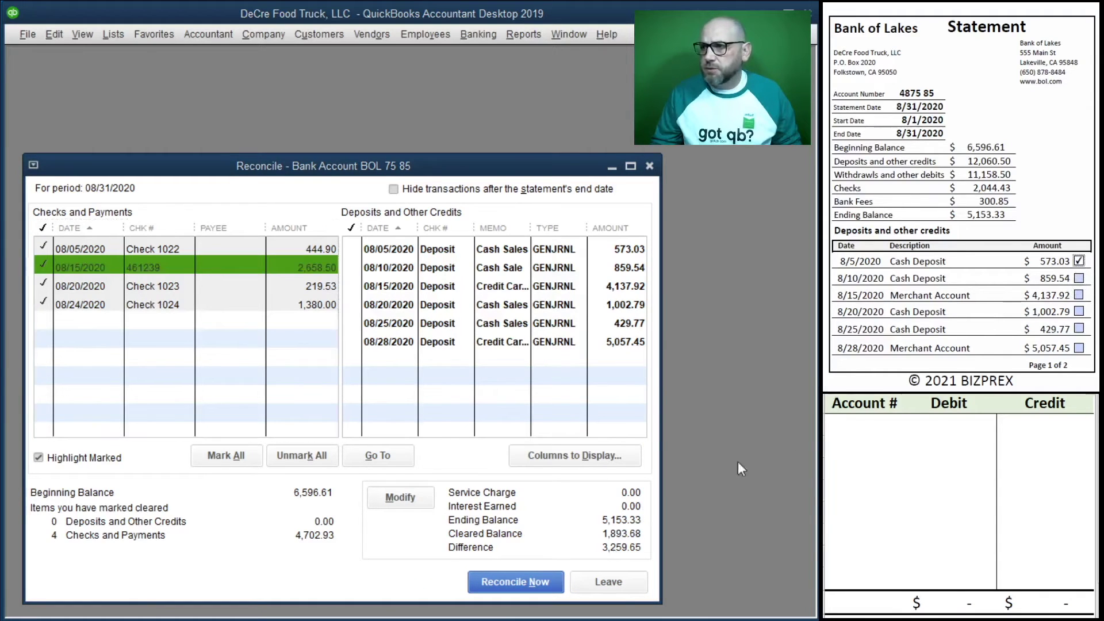
left_click(353, 248)
left_click(1079, 278)
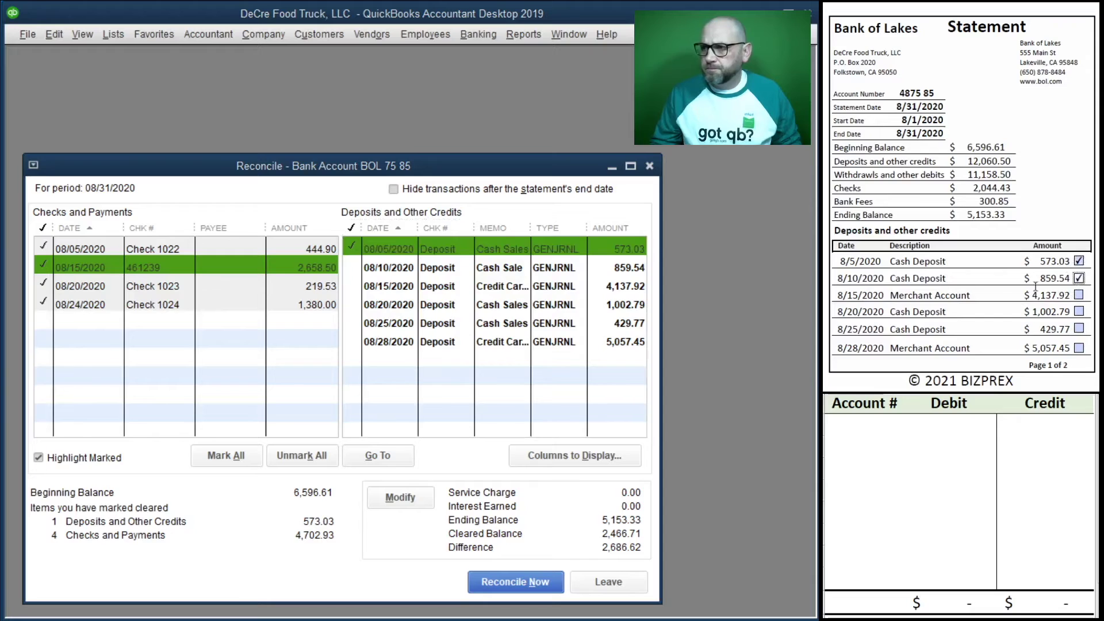
left_click(353, 267)
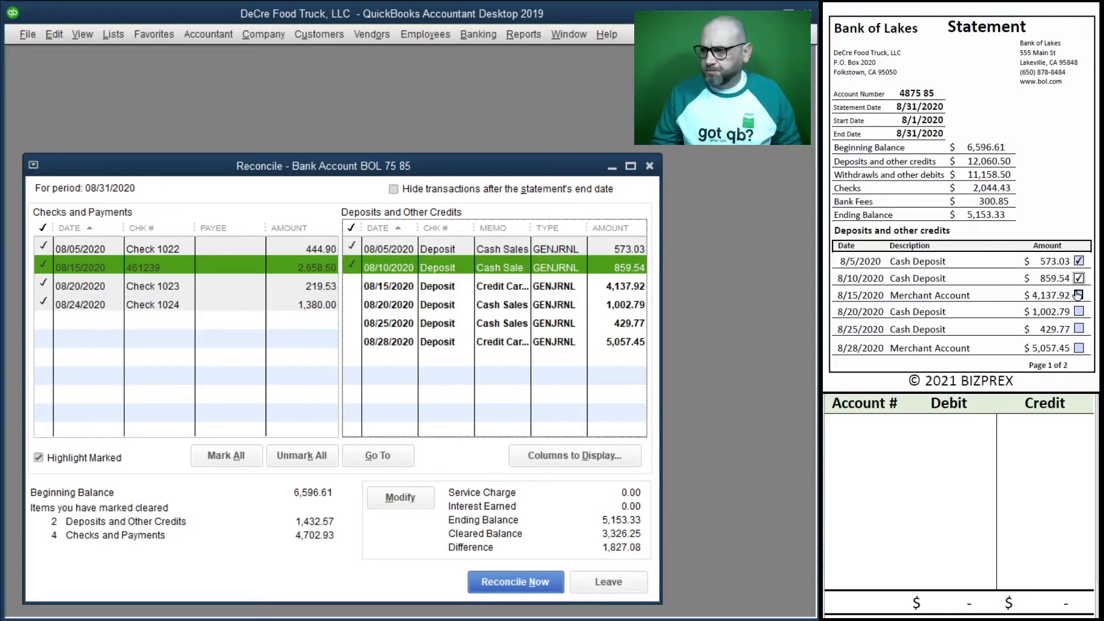
left_click(1079, 295)
left_click(352, 286)
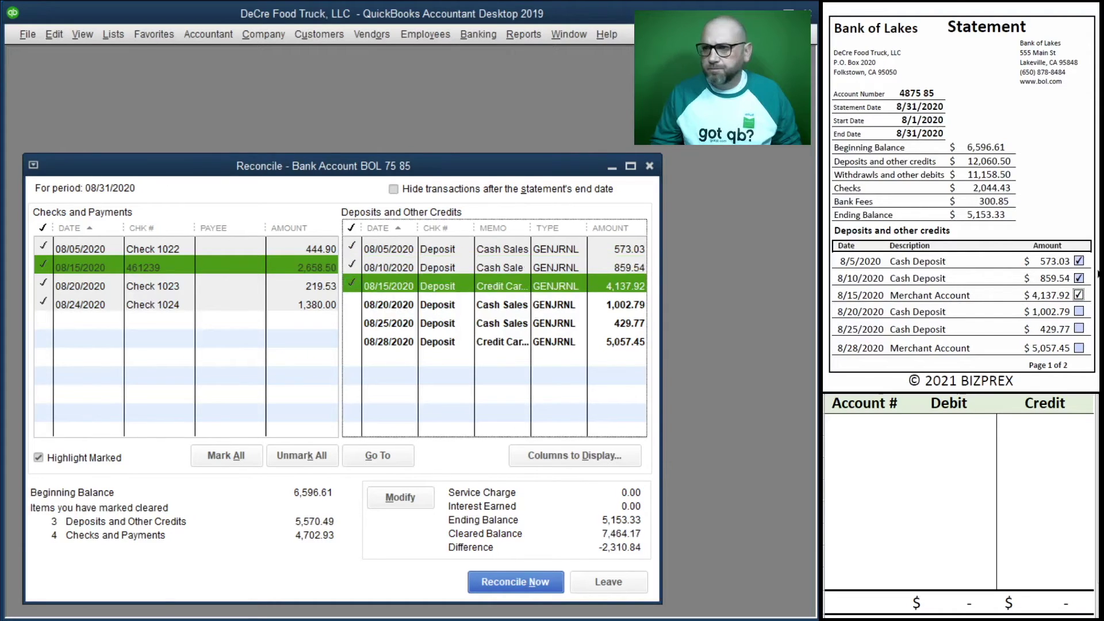
Check off the 8/20, 8/25 and 8/28 deposits on the bank statement and mark them cleared in the reconciliation
left_click(1079, 311)
left_click(353, 304)
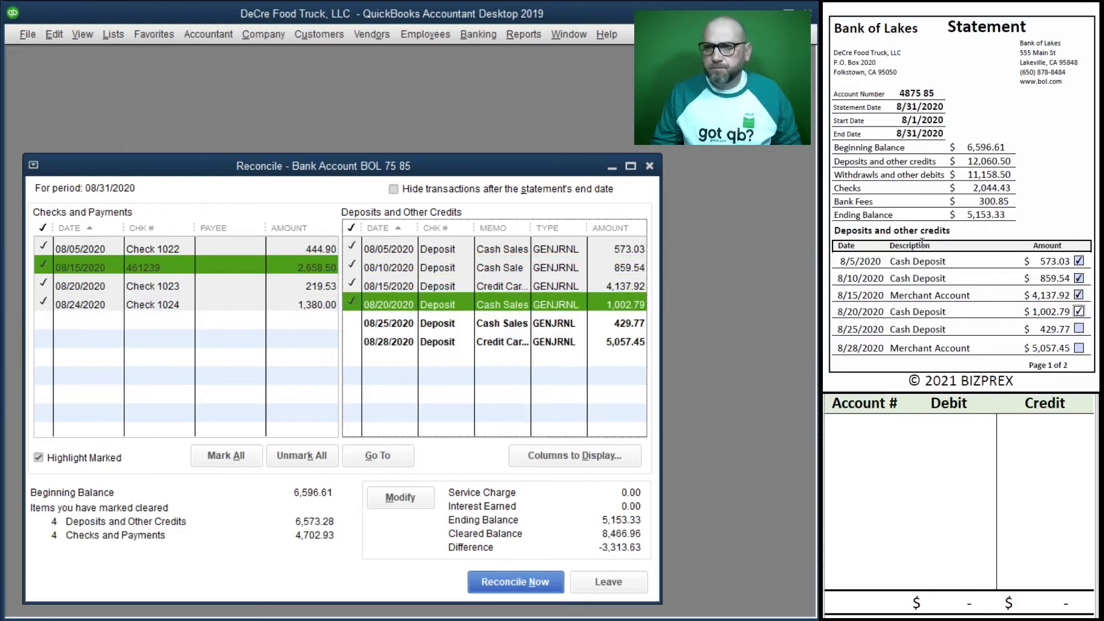
left_click(1079, 328)
left_click(353, 322)
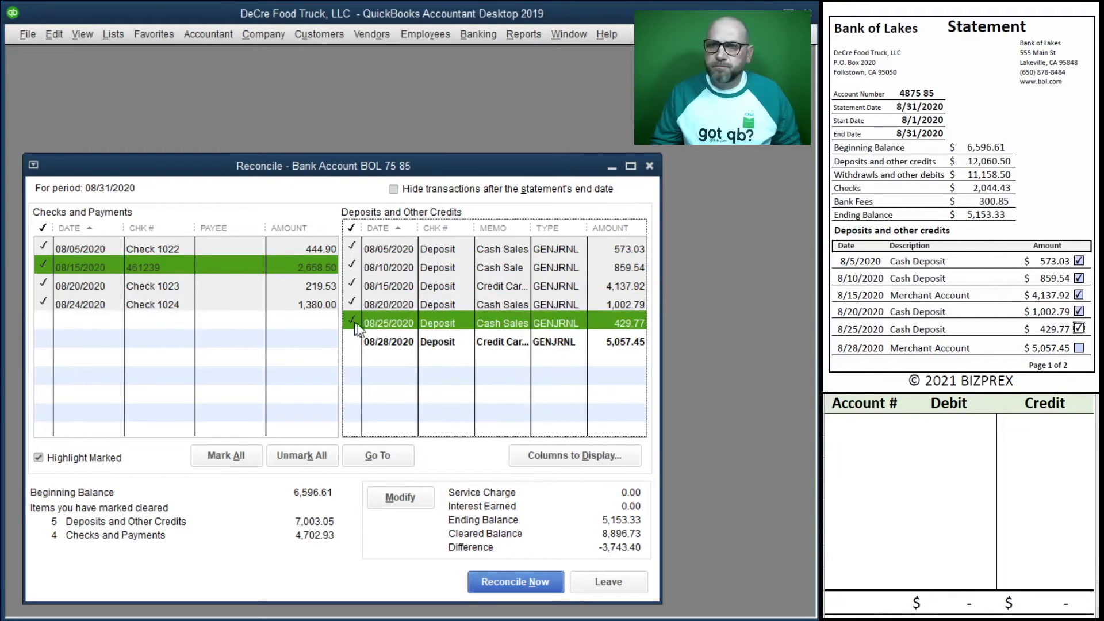
left_click(1079, 348)
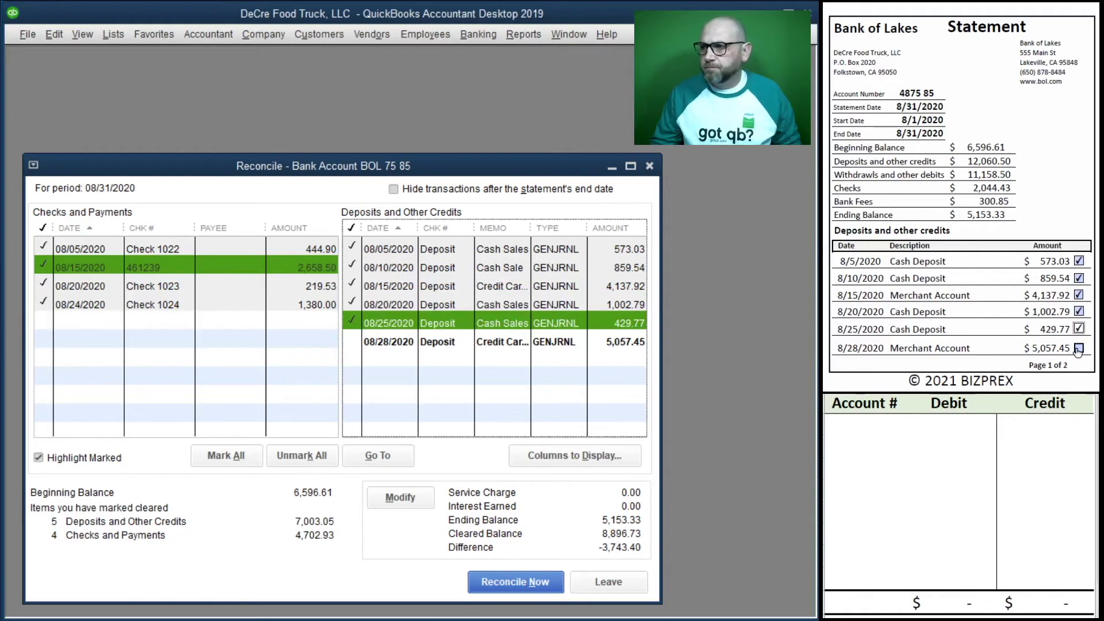
left_click(353, 341)
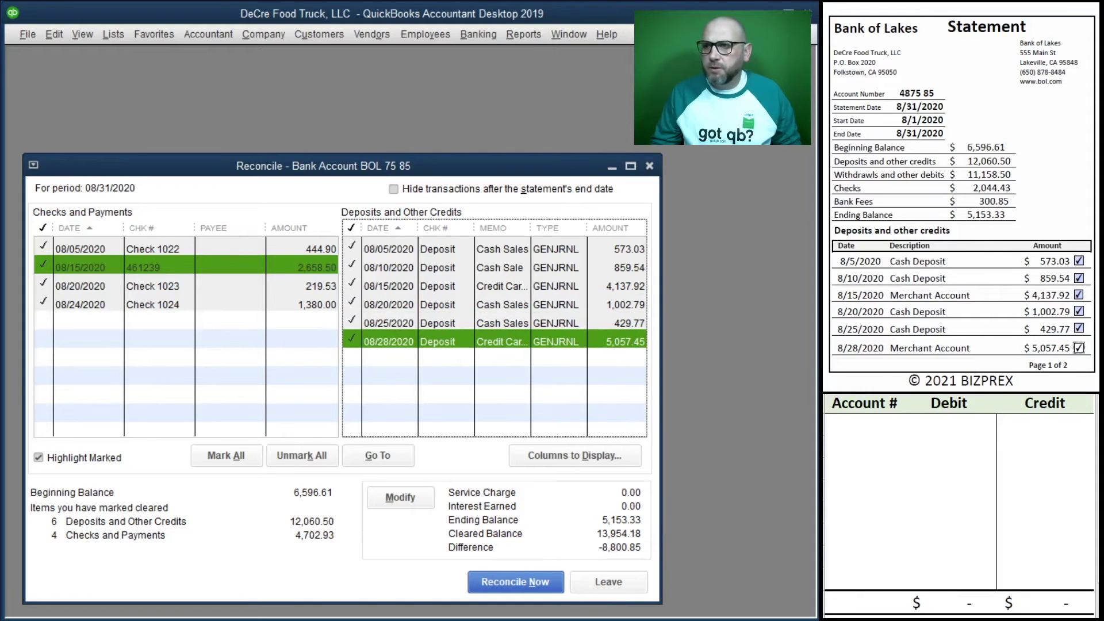
Start a new general journal entry dated 08/01/2020 with the entry number Draw for the first personal checking transfer
scroll(1067, 228, "down", 10)
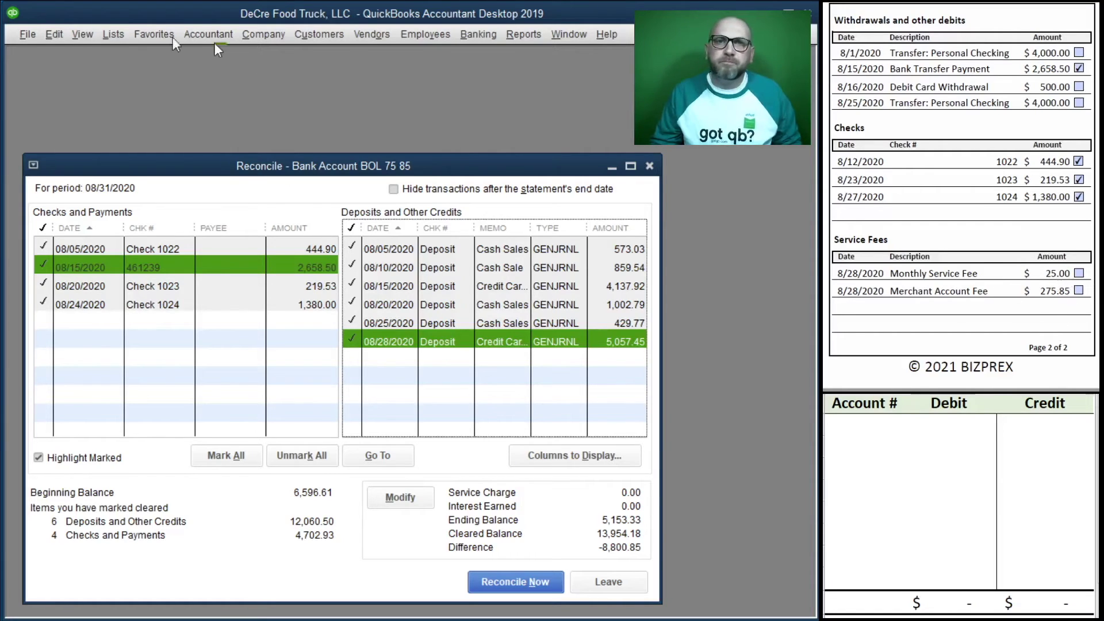
left_click(258, 35)
left_click(345, 254)
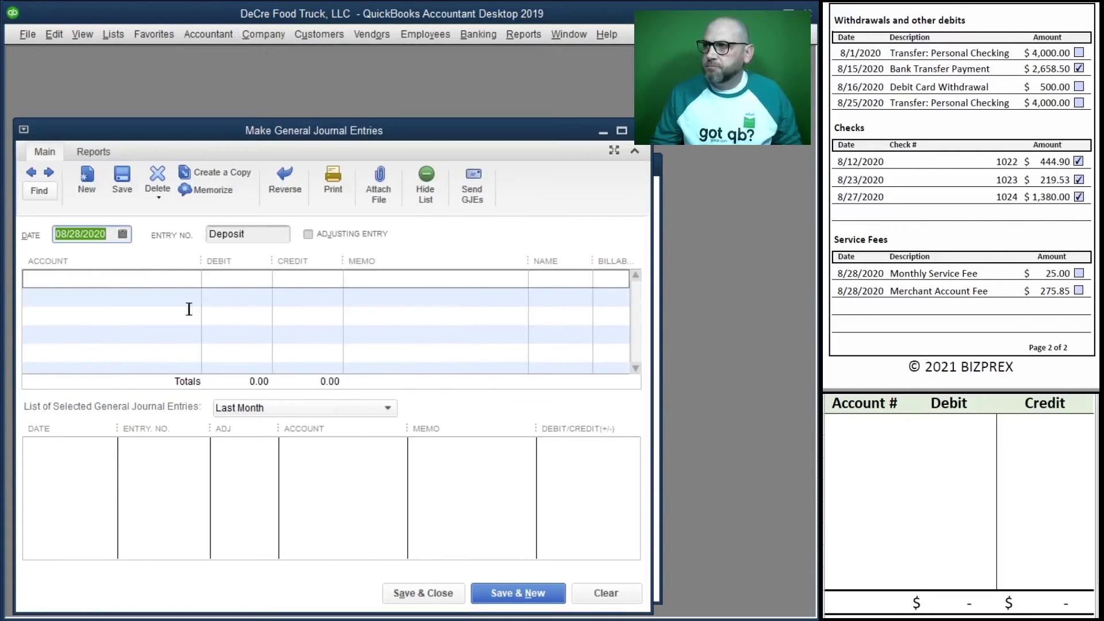
type("8/01")
type("/2020")
key("Tab")
type("Draw")
key("Tab")
Credit the 11100 bank account 4,000.00 with the memo Draw in the 08/01/2020 entry
left_click(192, 280)
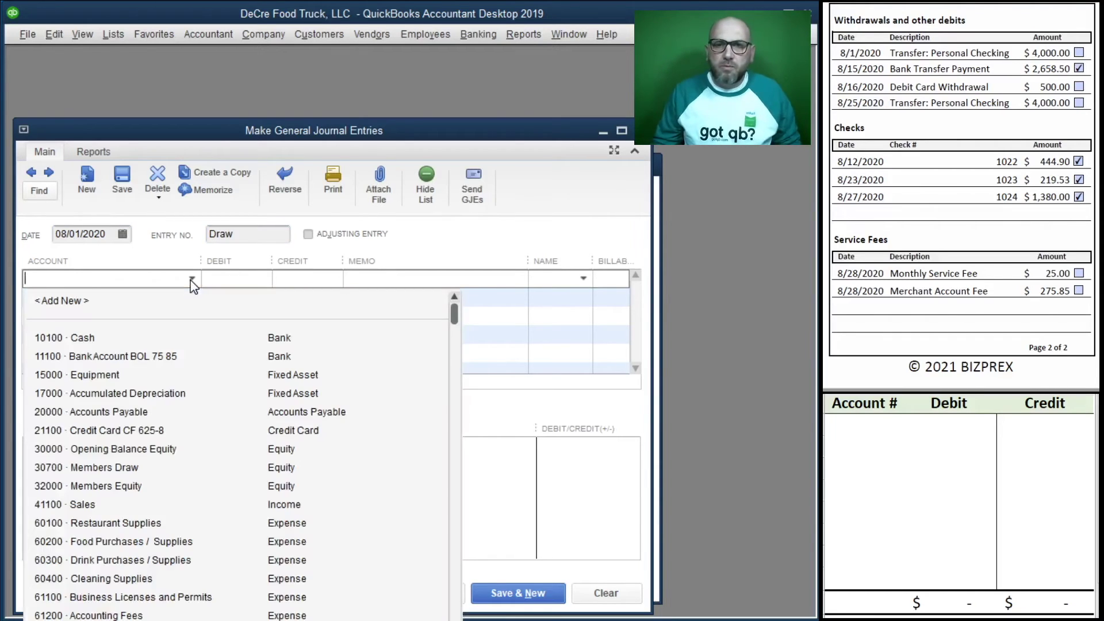
left_click(170, 356)
left_click(314, 284)
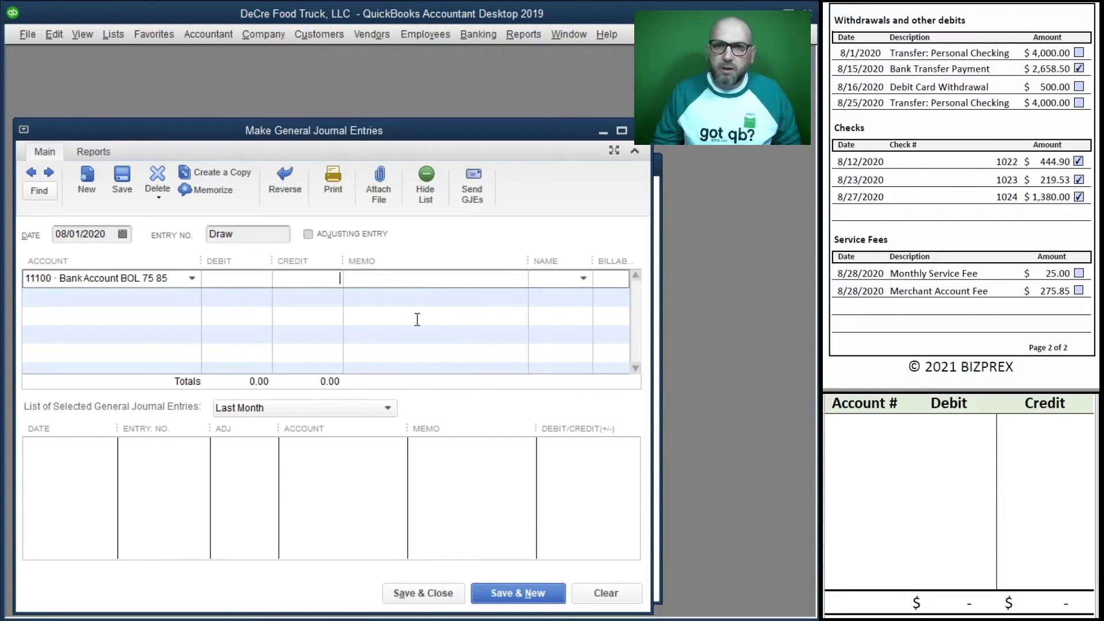
type("4000")
key("Tab")
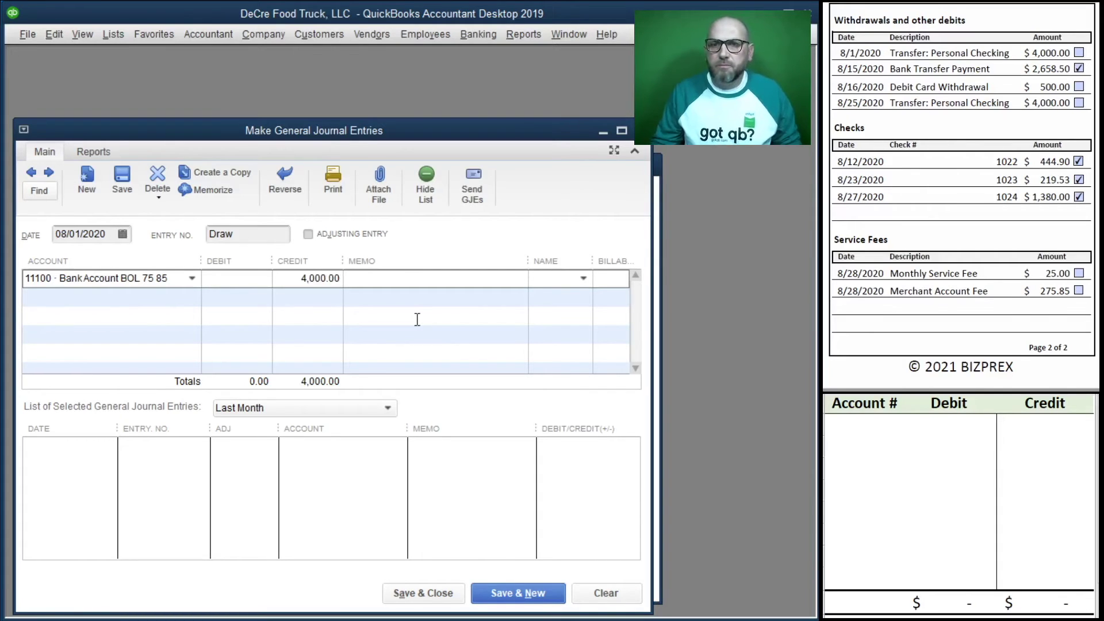
type("Draw")
key("Tab")
key("Tab")
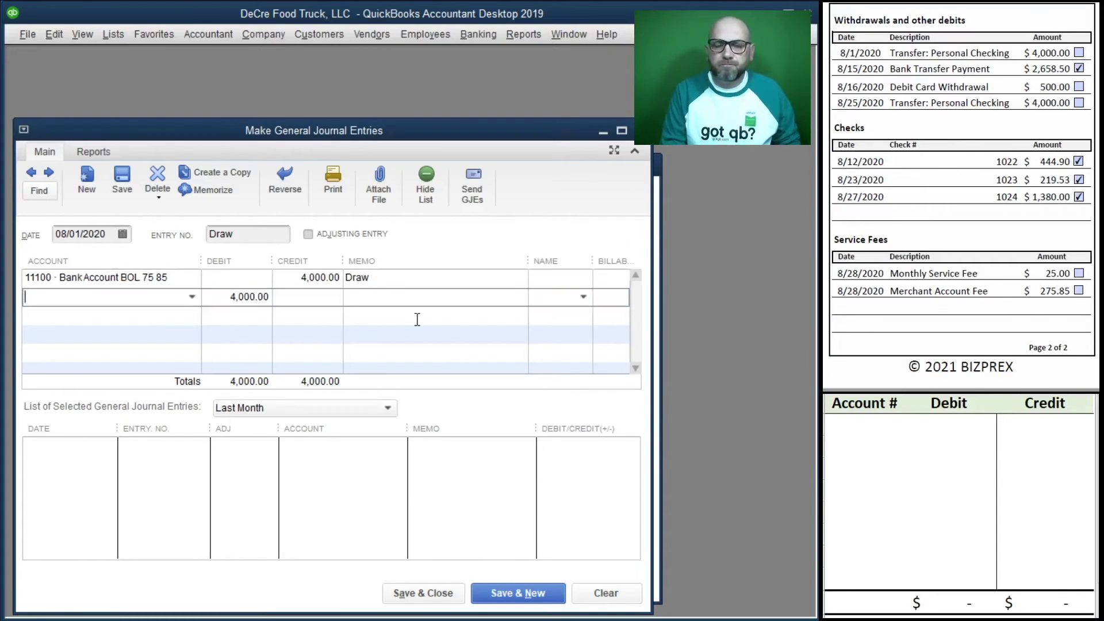
Debit 30700 Members Draw 4,000.00 to balance the 08/01/2020 entry, and save it with a new blank entry following
type("Dr")
key("Up")
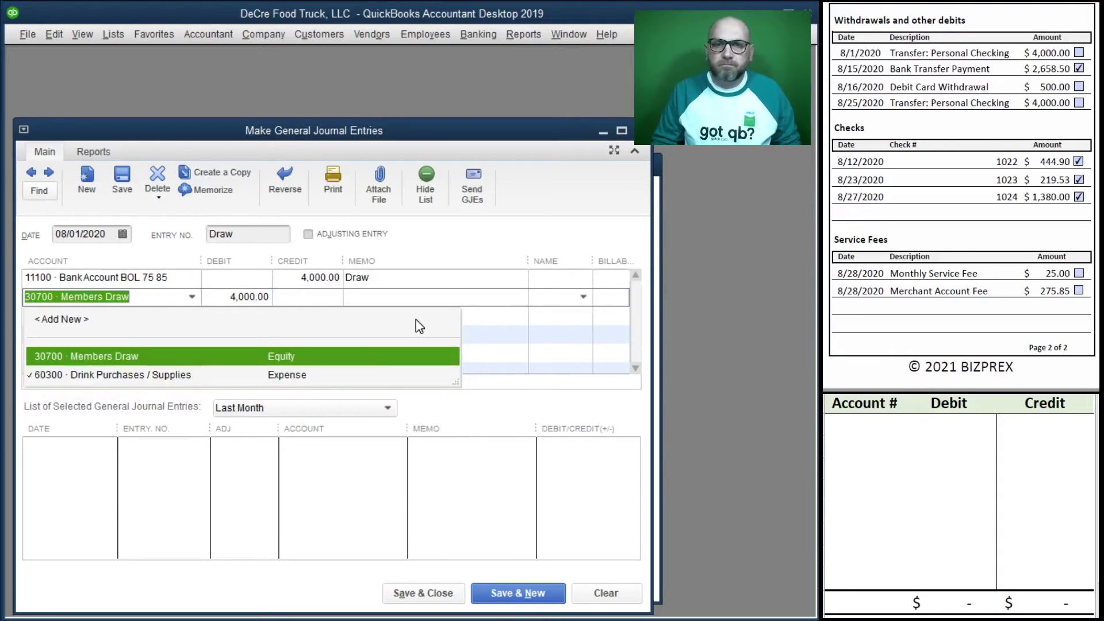
key("Tab")
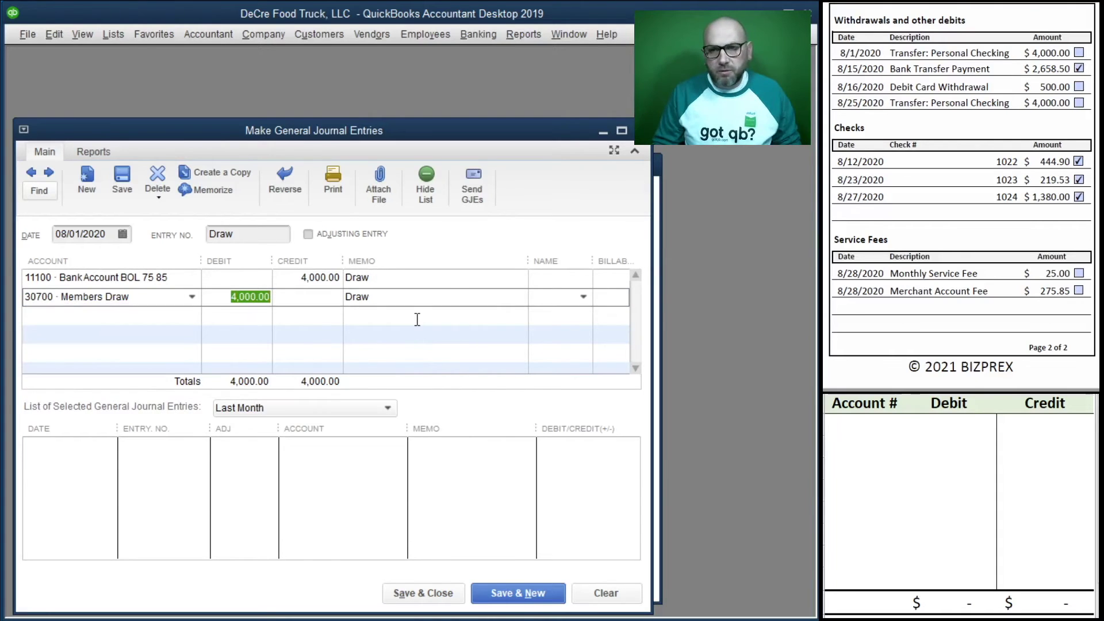
key("Tab")
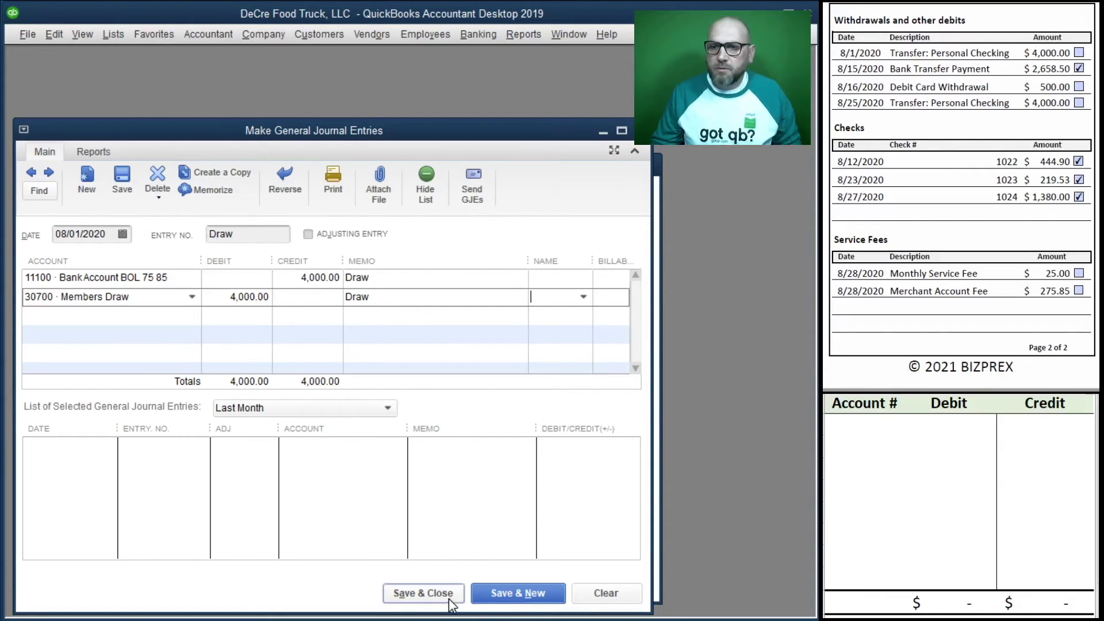
left_click(499, 596)
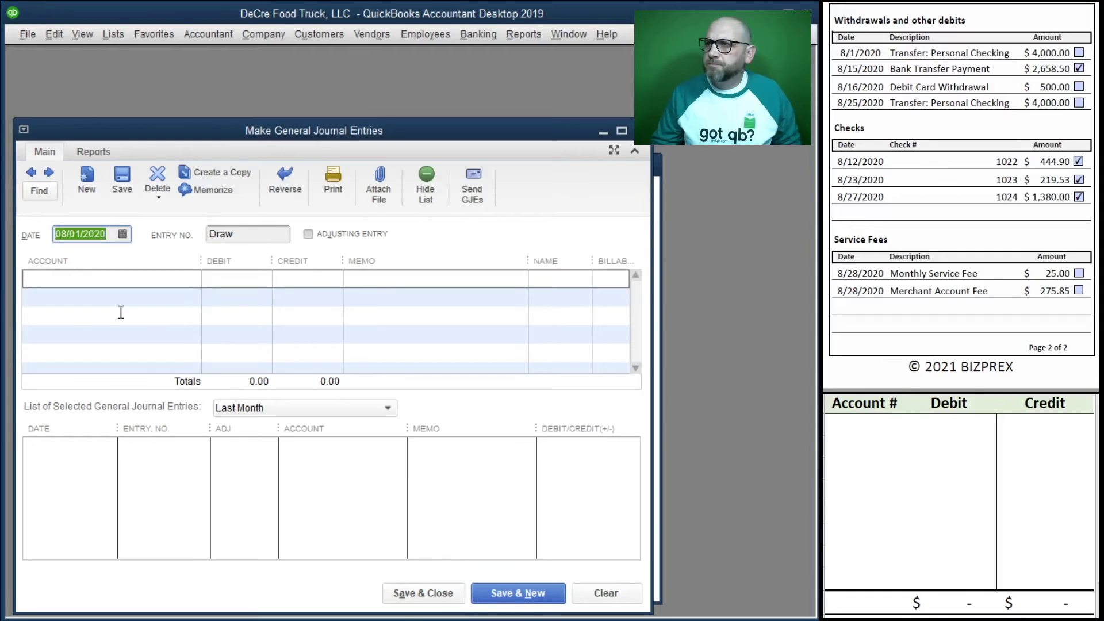
Date the new Draw entry 08/16/2020 for the debit card withdrawal
type("8/16/")
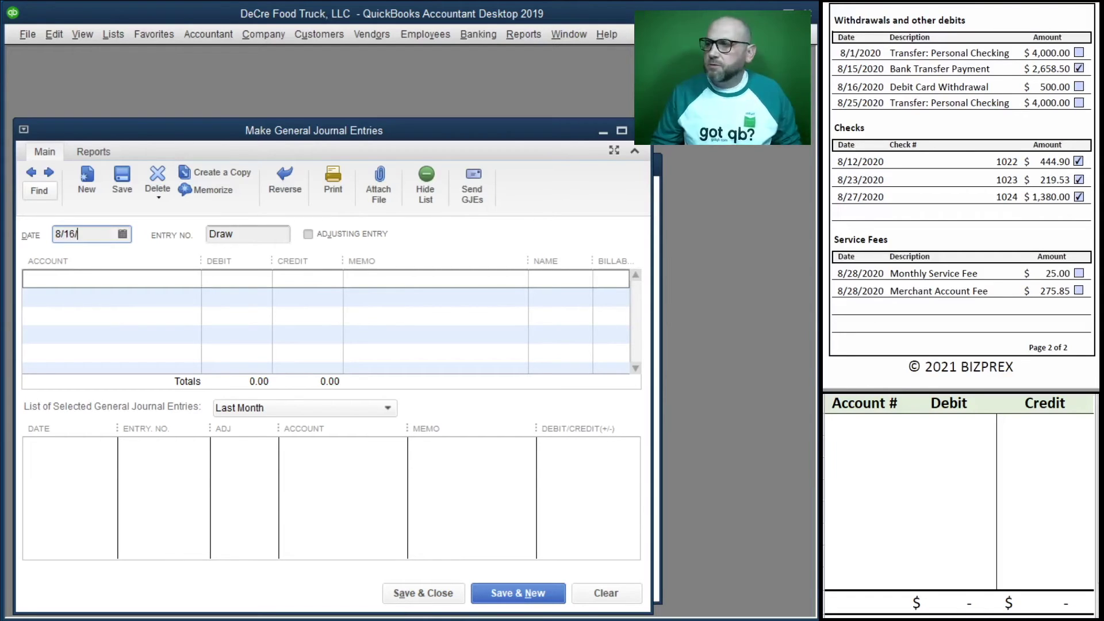
type("20")
key("Tab")
key("Tab")
key("Tab")
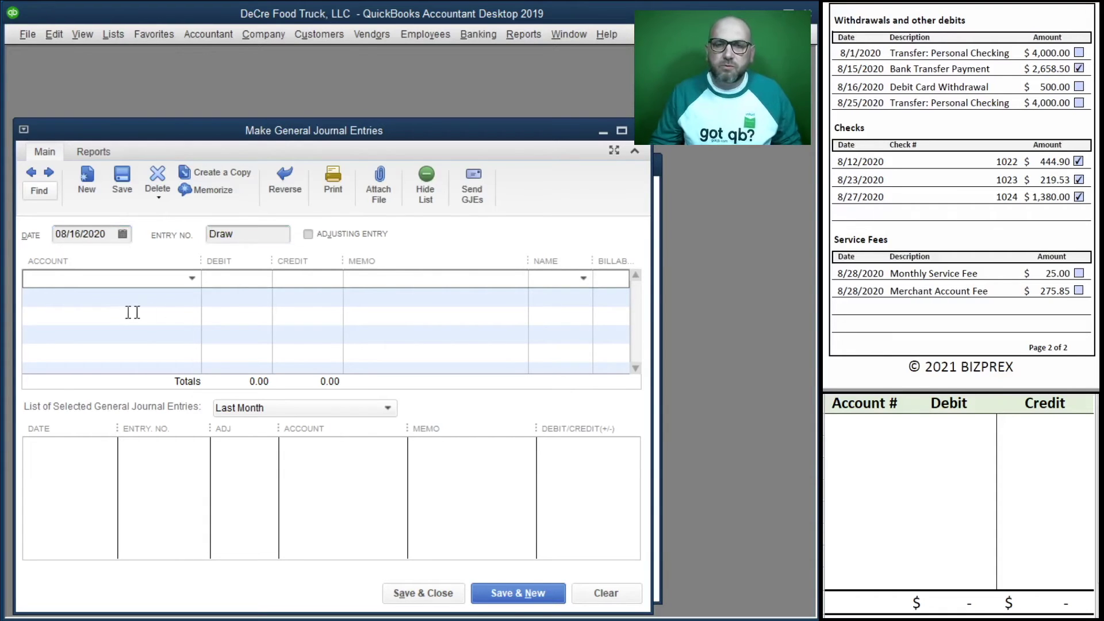
Credit the 11100 bank account 500.00 with the memo Draw in the 08/16/2020 entry
left_click(193, 278)
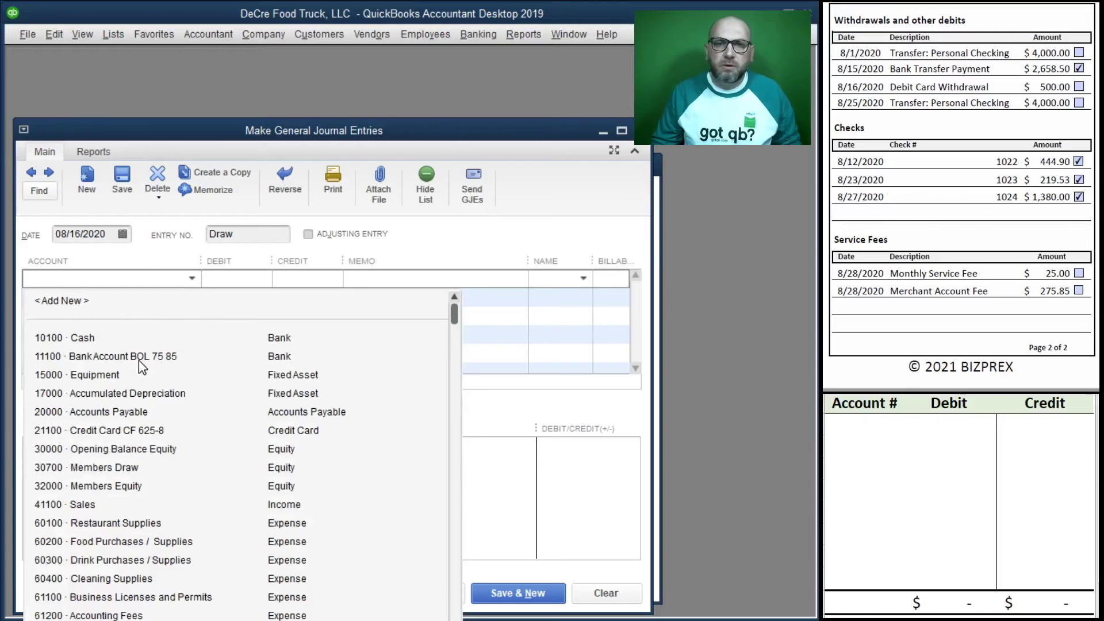
left_click(139, 358)
left_click(320, 286)
type("5")
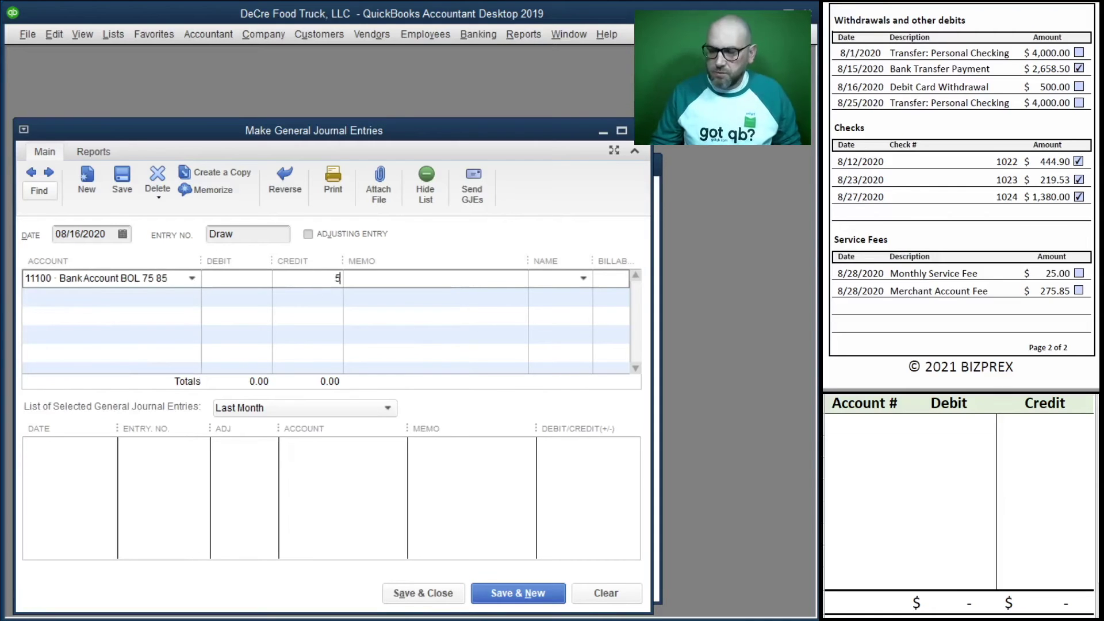
type("00")
key("Tab")
type("Draw")
key("Tab")
key("Tab")
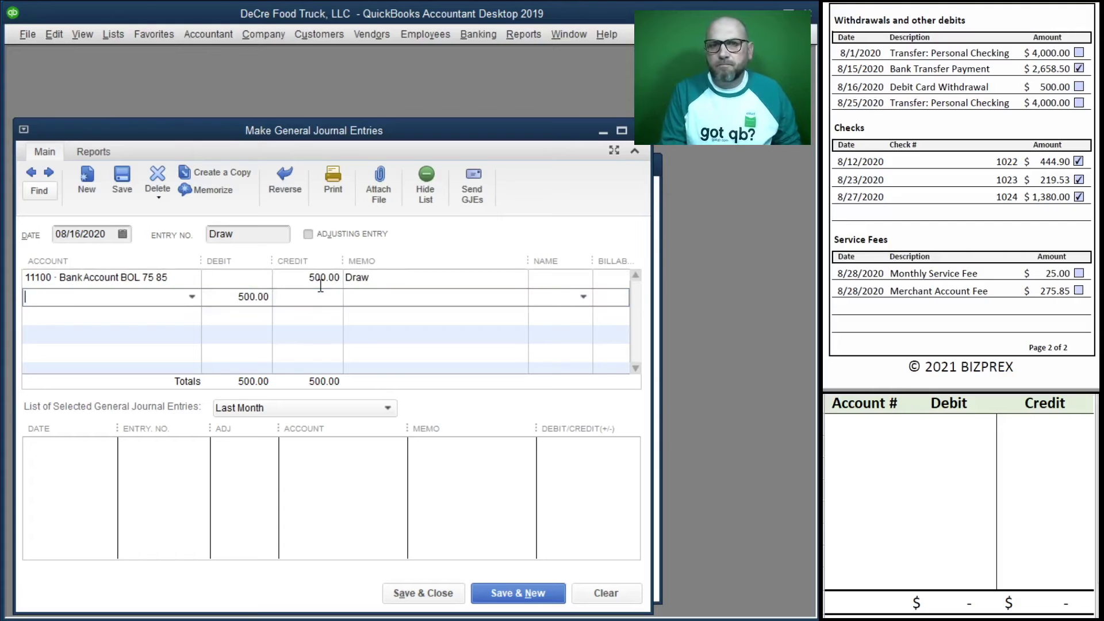
Debit 30700 Members Draw 500.00 to balance the 08/16/2020 entry, and save it with a new blank entry following
type("draw")
key("Tab")
key("Tab")
key("Tab")
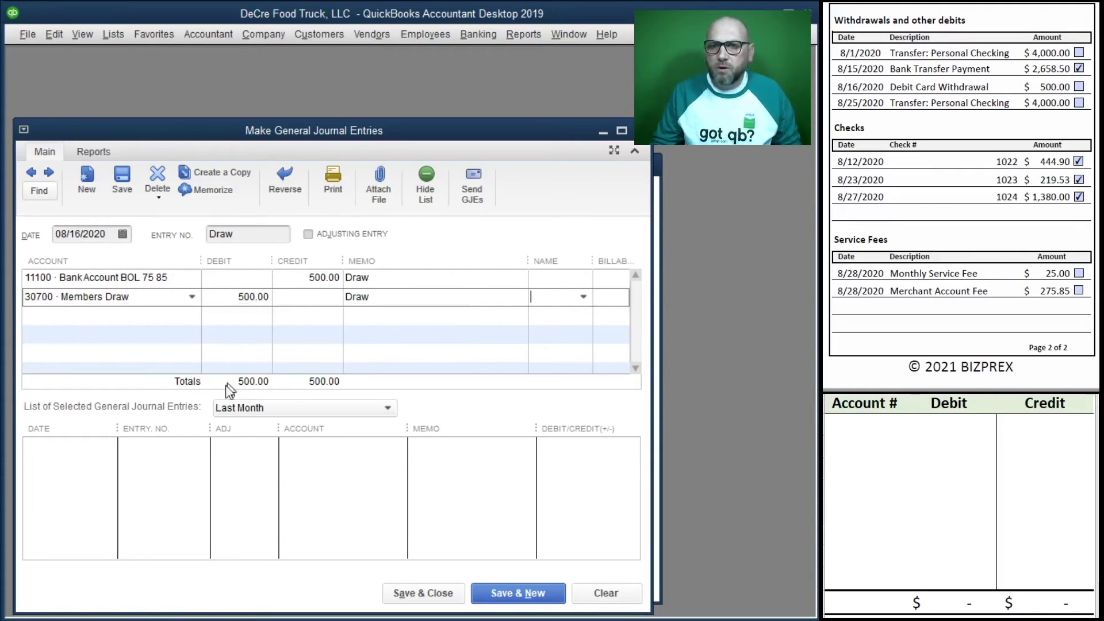
left_click(511, 588)
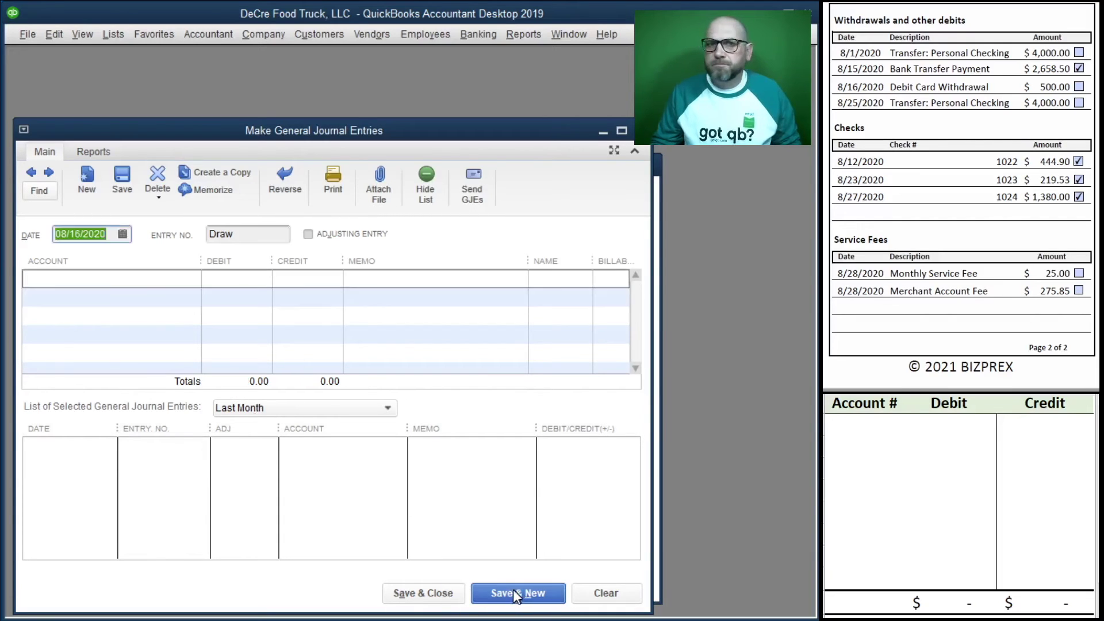
Date the new Draw entry 08/25/2020 and credit the 11100 bank account 4,000.00 with the memo Draw
type("8/")
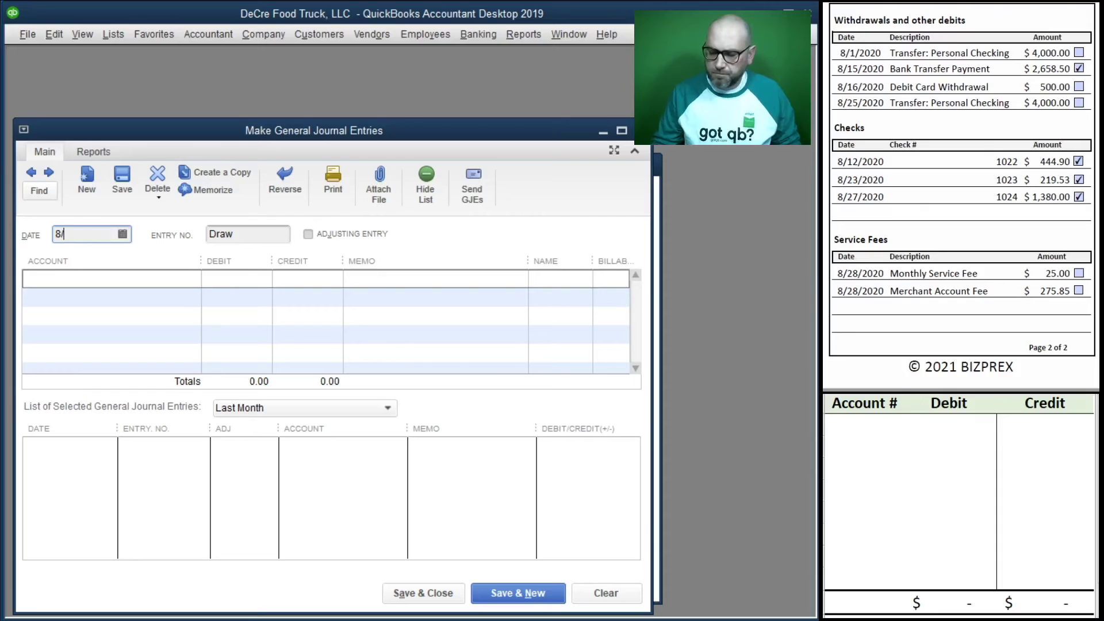
key("Tab")
key("Tab")
key("Tab")
left_click(192, 277)
left_click(159, 355)
left_click(322, 286)
type("4000")
key("Tab")
type("Drea")
key("BackSpace")
key("BackSpace")
type("aw")
key("Tab")
key("Tab")
Debit 30700 Members Draw 4,000.00 to balance the 08/25/2020 entry, and save it with a new blank entry following
type("d")
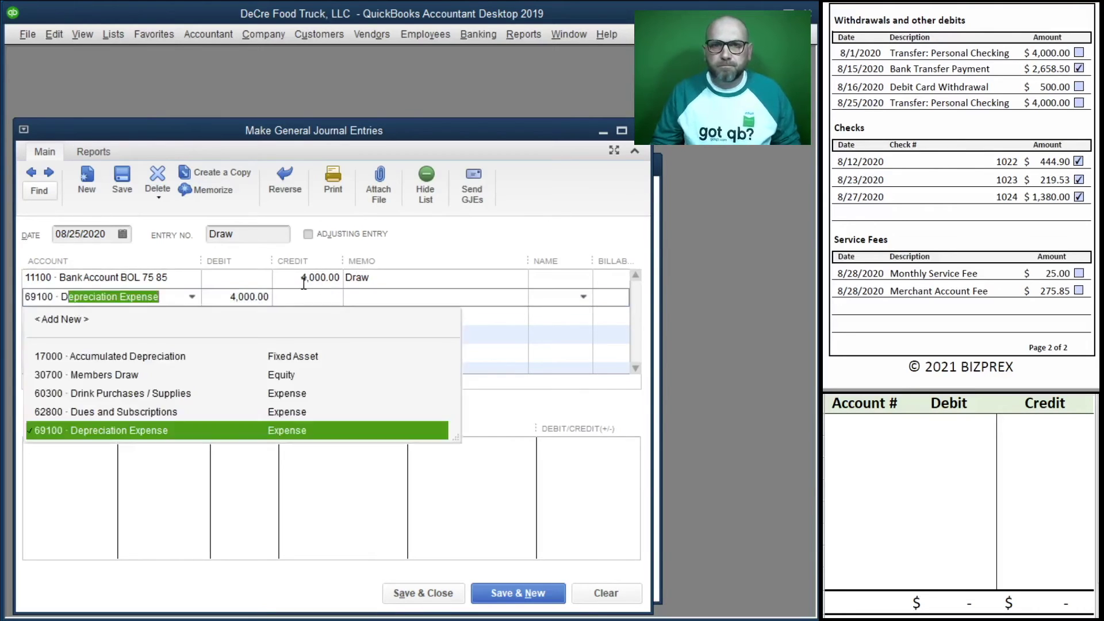
type("r")
left_click(82, 354)
key("Tab")
key("Tab")
key("Tab")
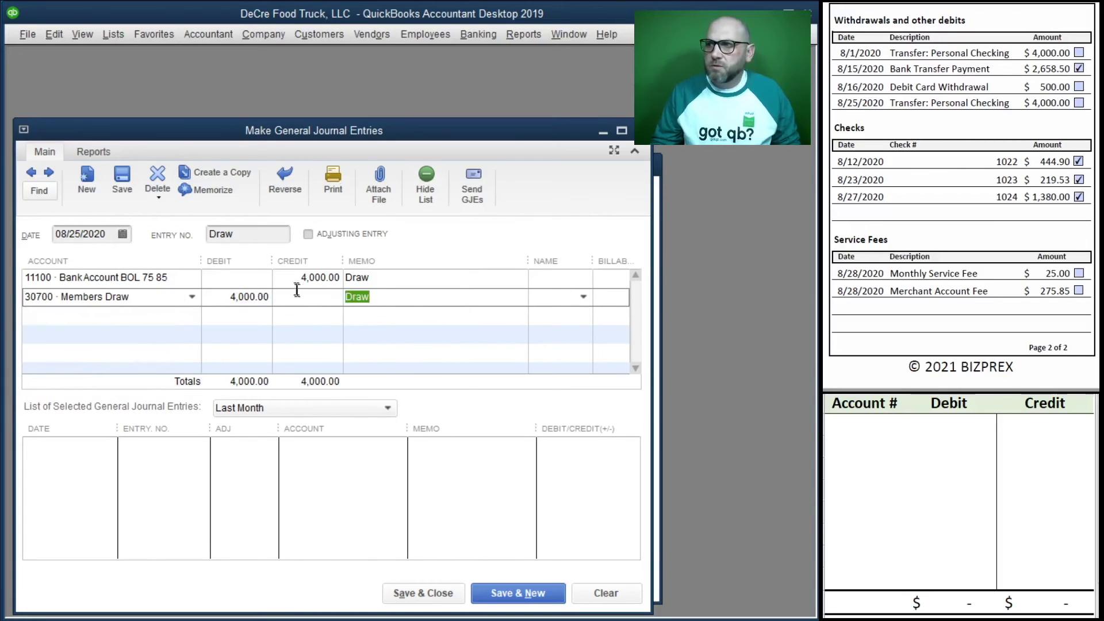
left_click(505, 593)
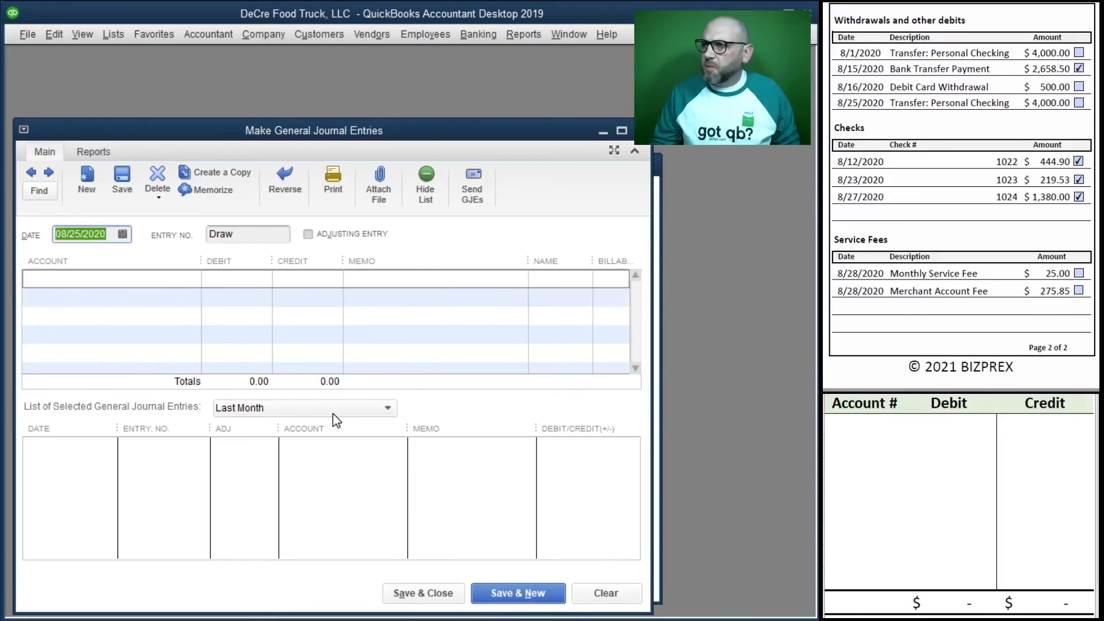
Date the new journal entry 08/28/2020 and set its entry number to Monthly Fee
type("8/2")
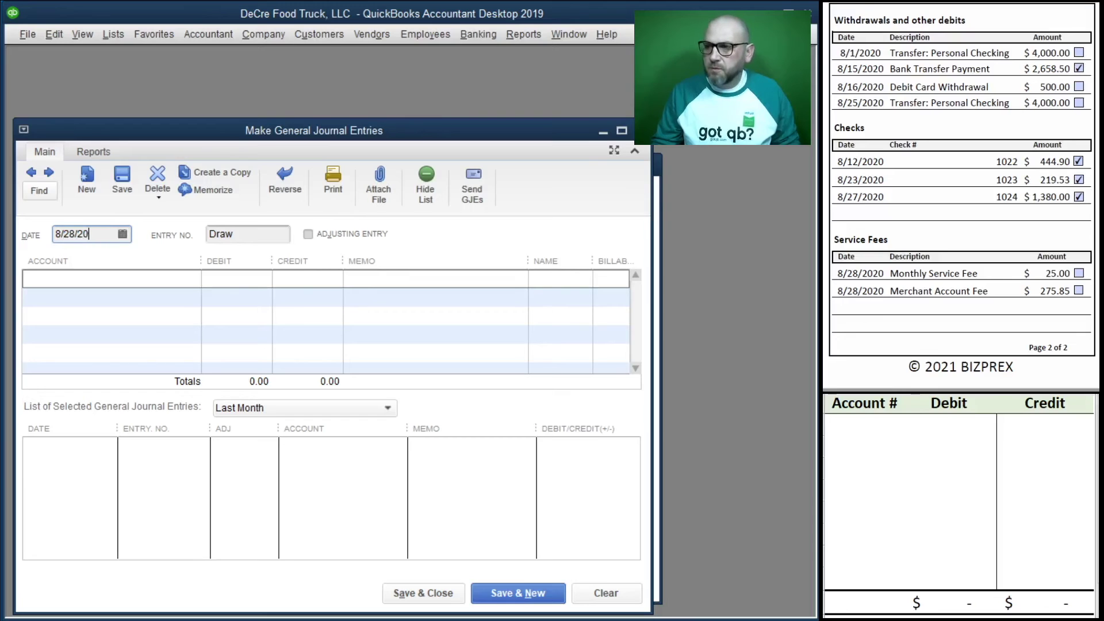
type("8/2020")
key("Tab")
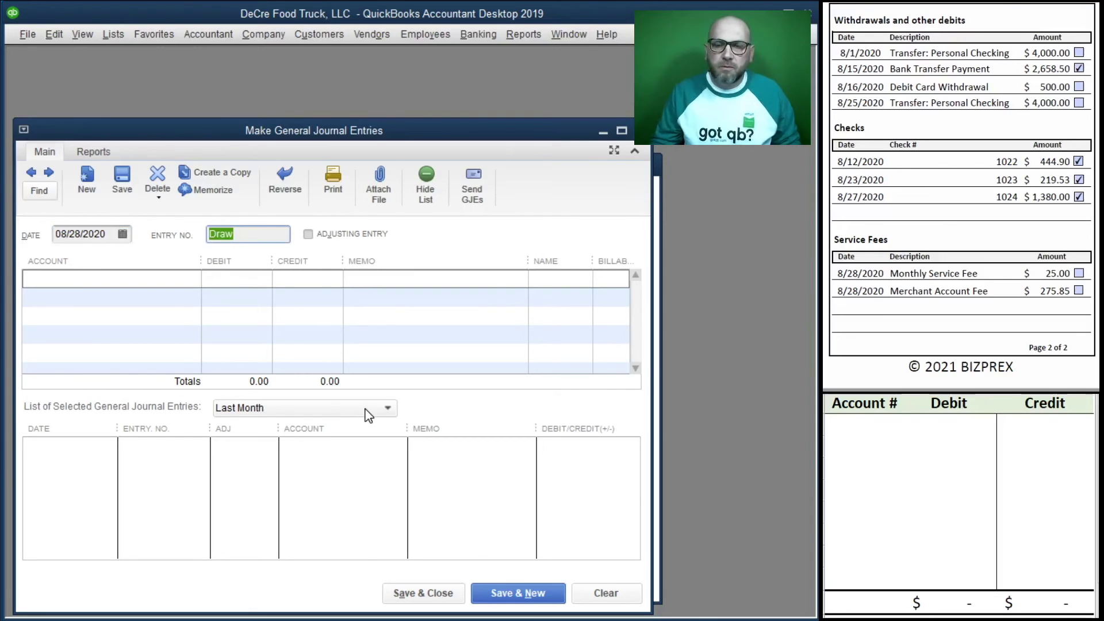
type("Mon")
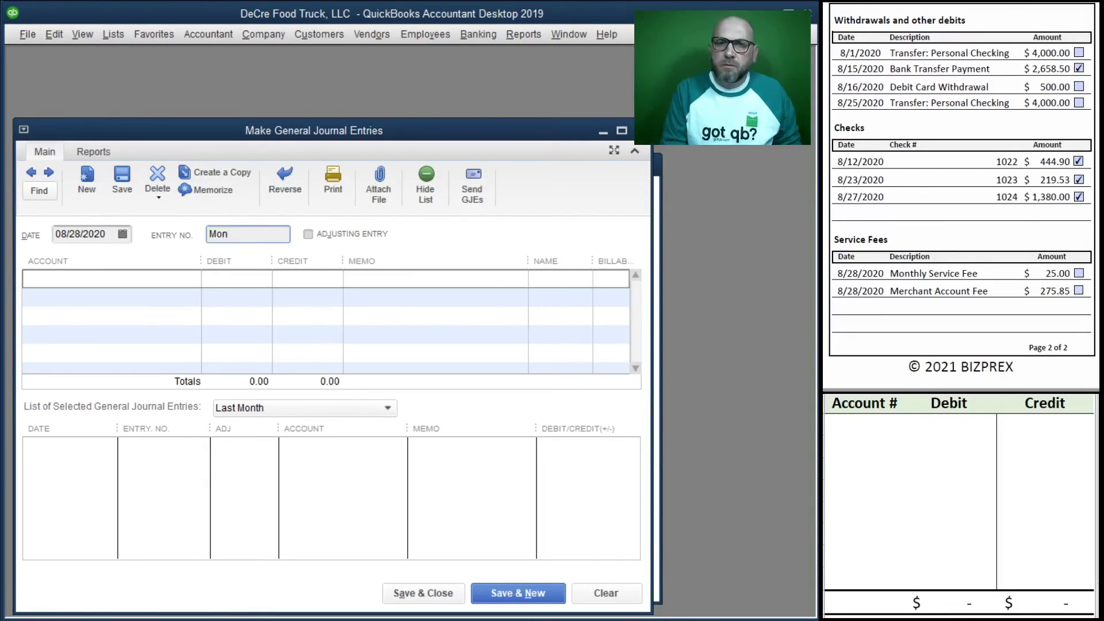
type("thly Fee")
key("Tab")
key("Tab")
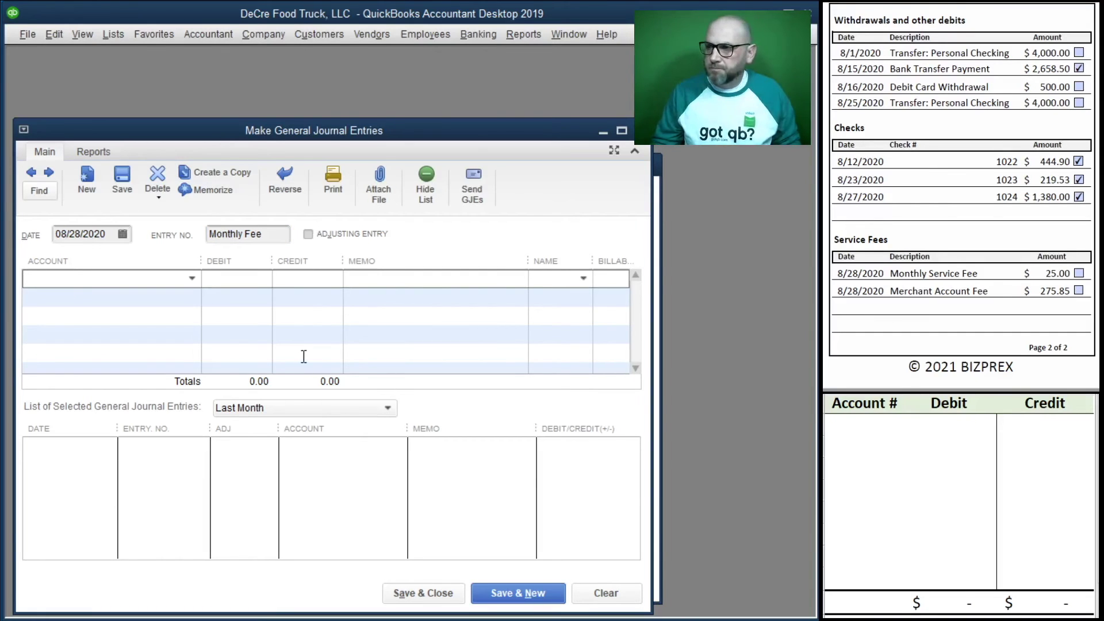
Credit the 11100 bank account 25.00 with the memo Monthly Service Fee in the Monthly Fee entry
left_click(191, 278)
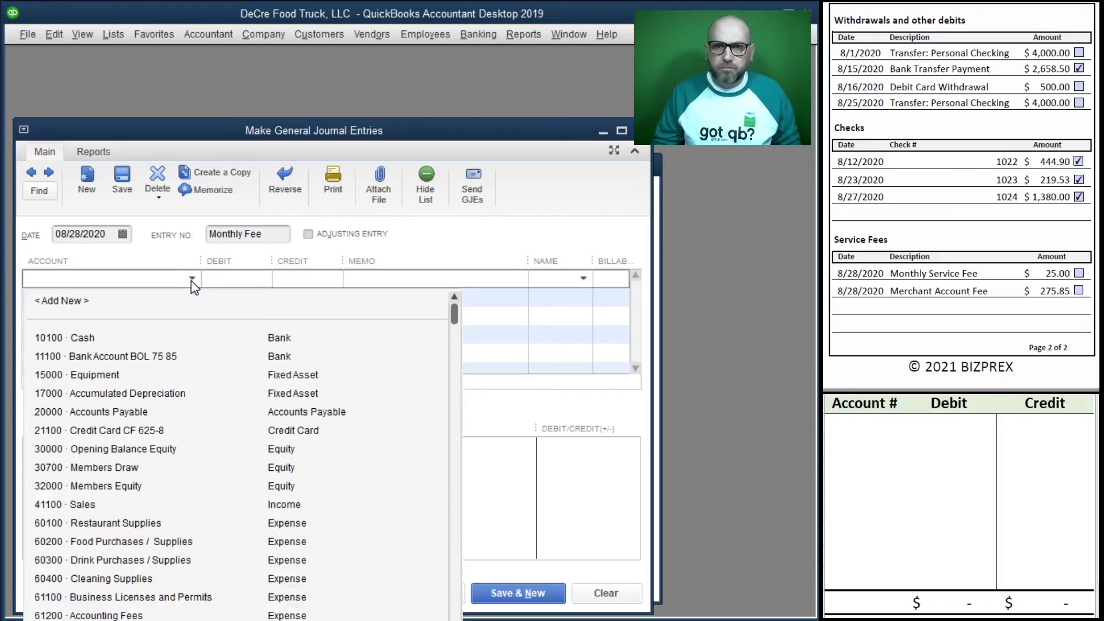
left_click(147, 360)
left_click(307, 280)
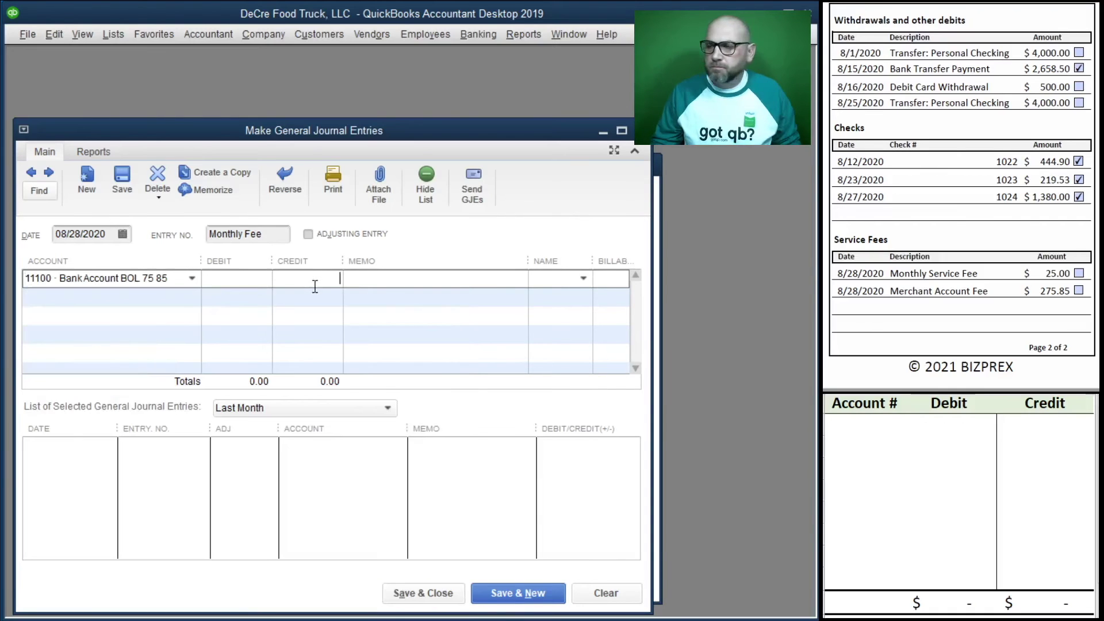
type("25")
key("Tab")
type("Mo")
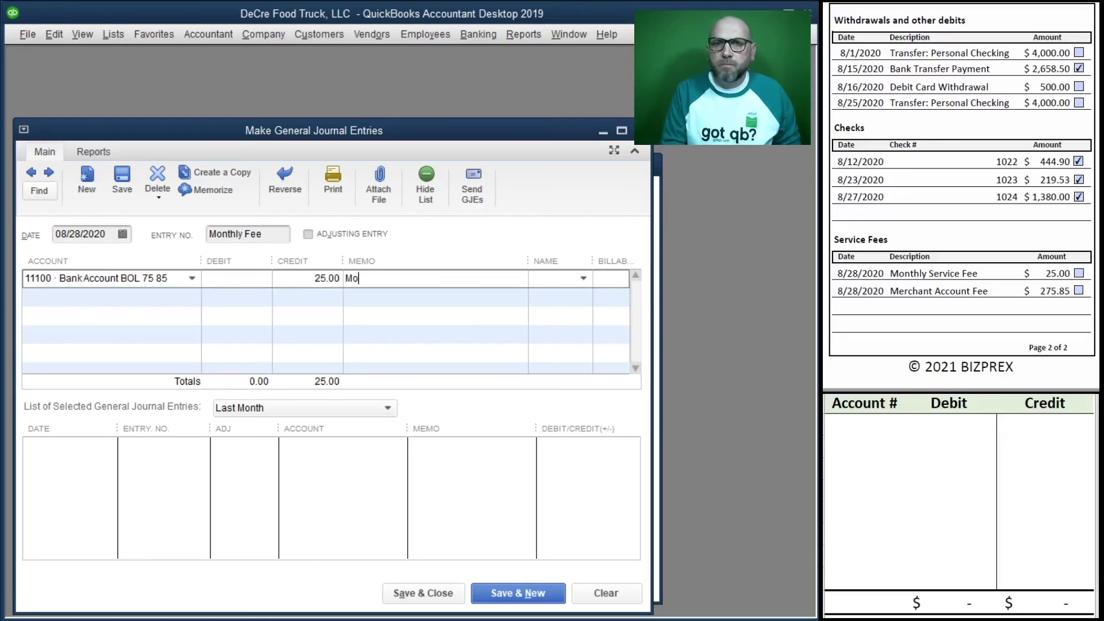
type("nthly Service Fee")
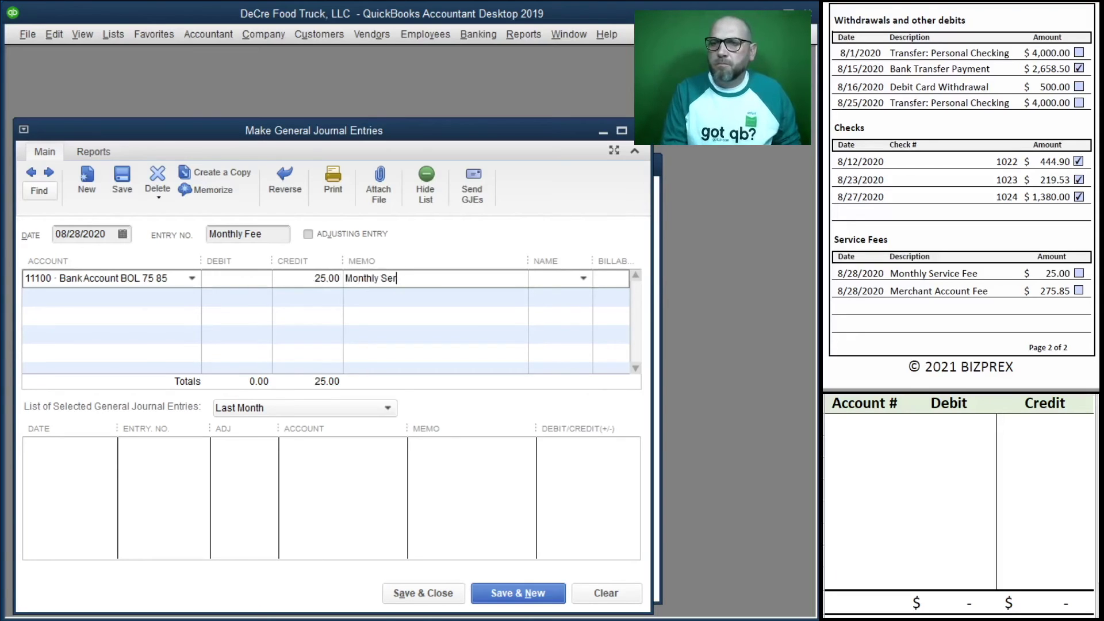
key("Tab")
key("Tab")
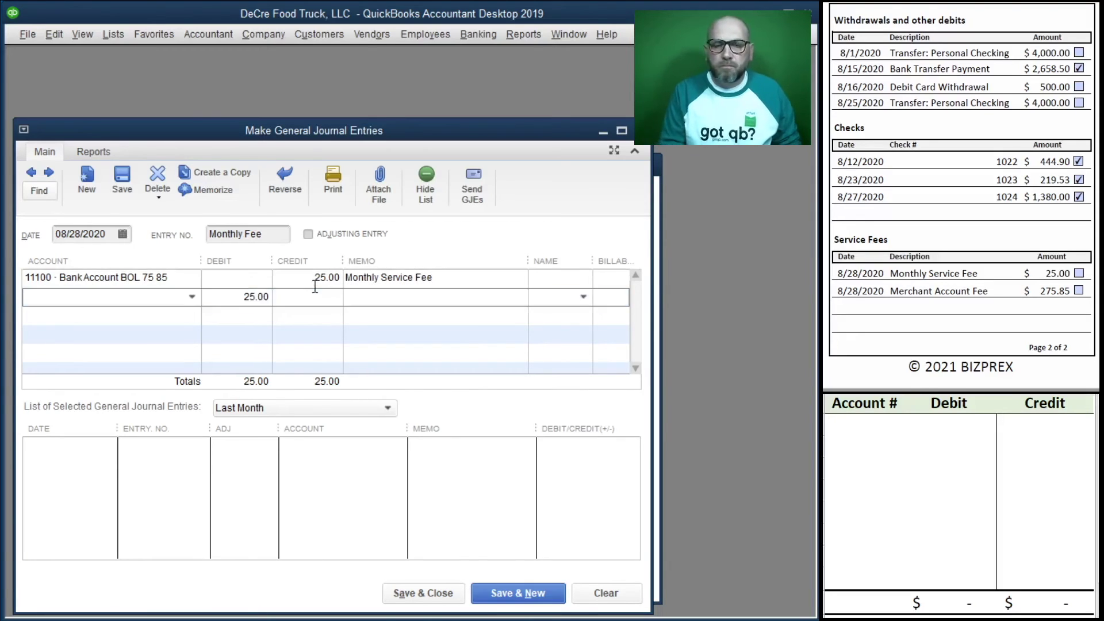
Debit 61600 Bank Service Charges 25.00 to balance the Monthly Fee entry, and save it with a new blank entry following
type("Bank Service Charges")
key("Down")
key("Tab")
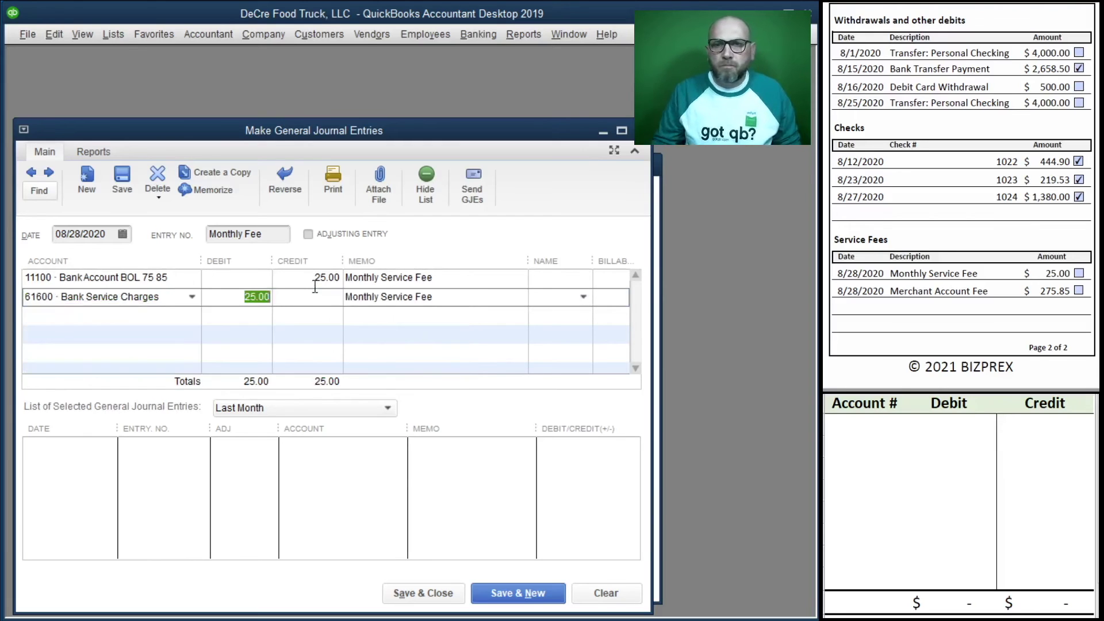
key("Tab")
key("Tab")
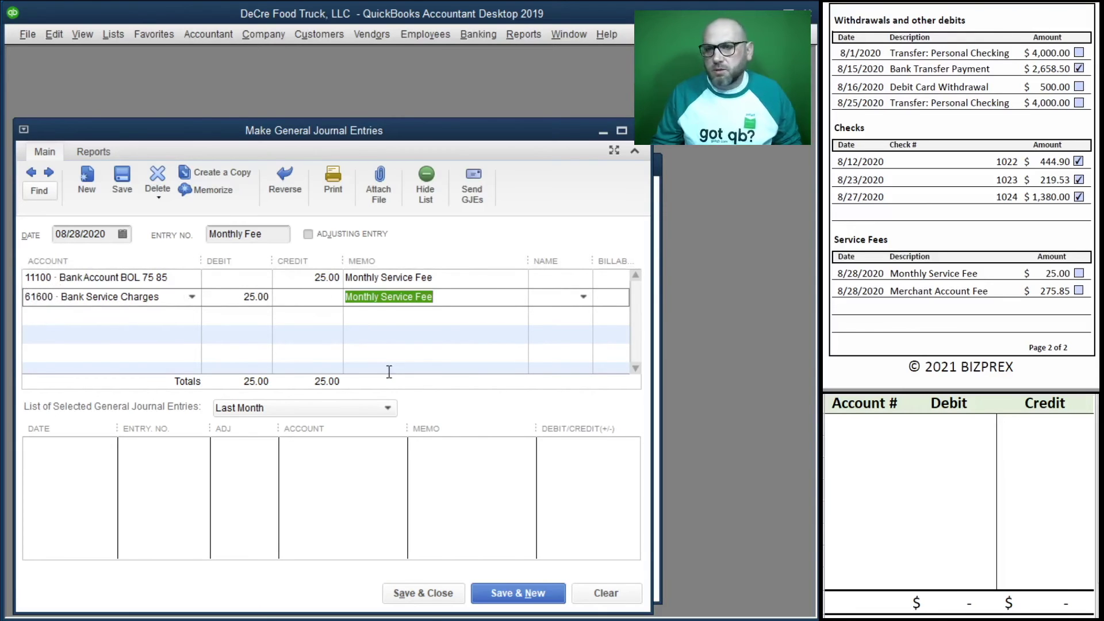
left_click(508, 588)
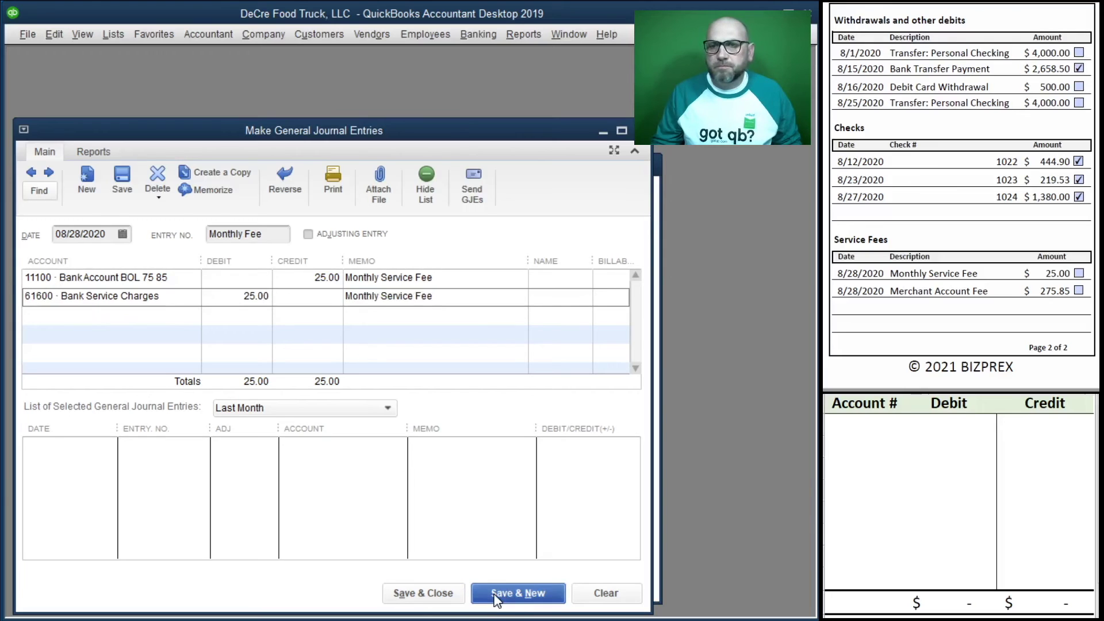
Number the new 08/28/2020 entry Merch Fee and credit the 11100 bank account 275.85 with the memo Merchant Account Fee
key("Tab")
type("Merch Fee")
key("Tab")
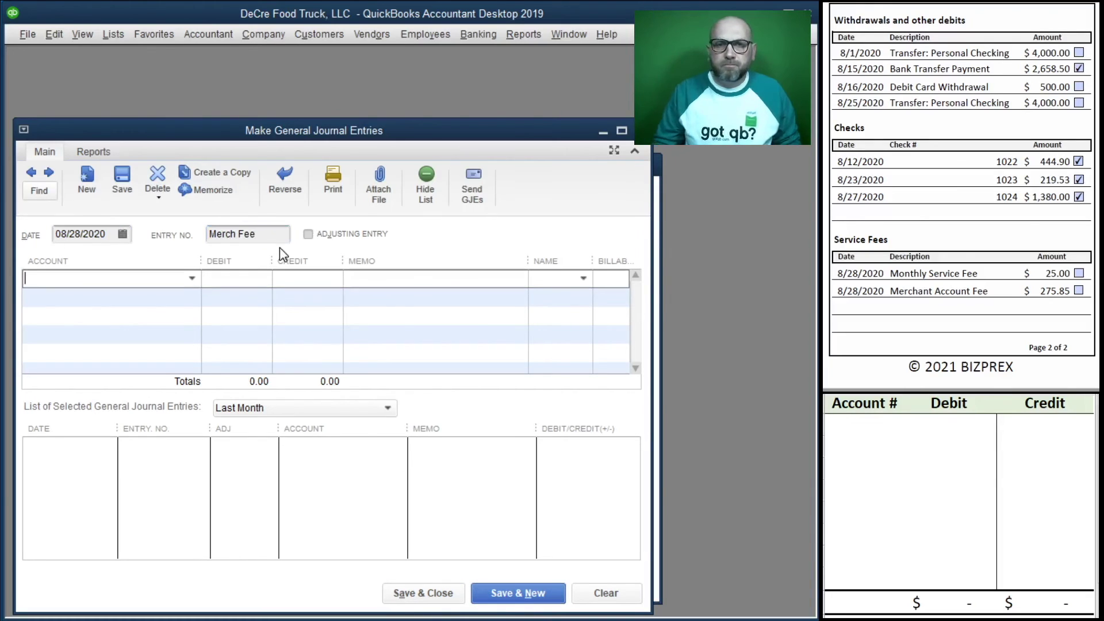
left_click(192, 279)
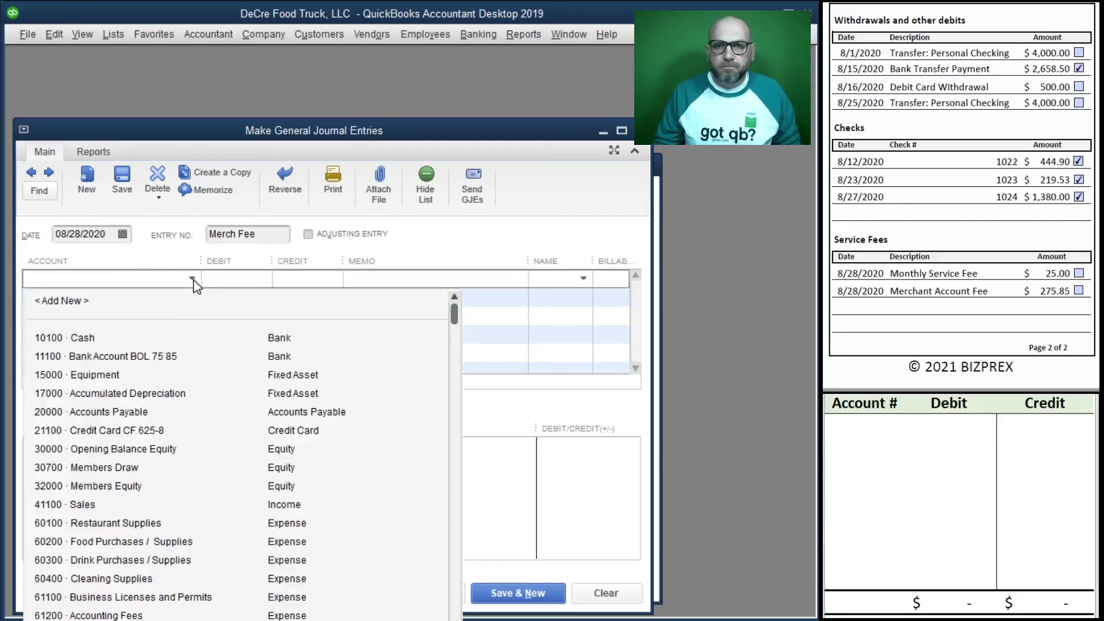
left_click(140, 356)
left_click(306, 283)
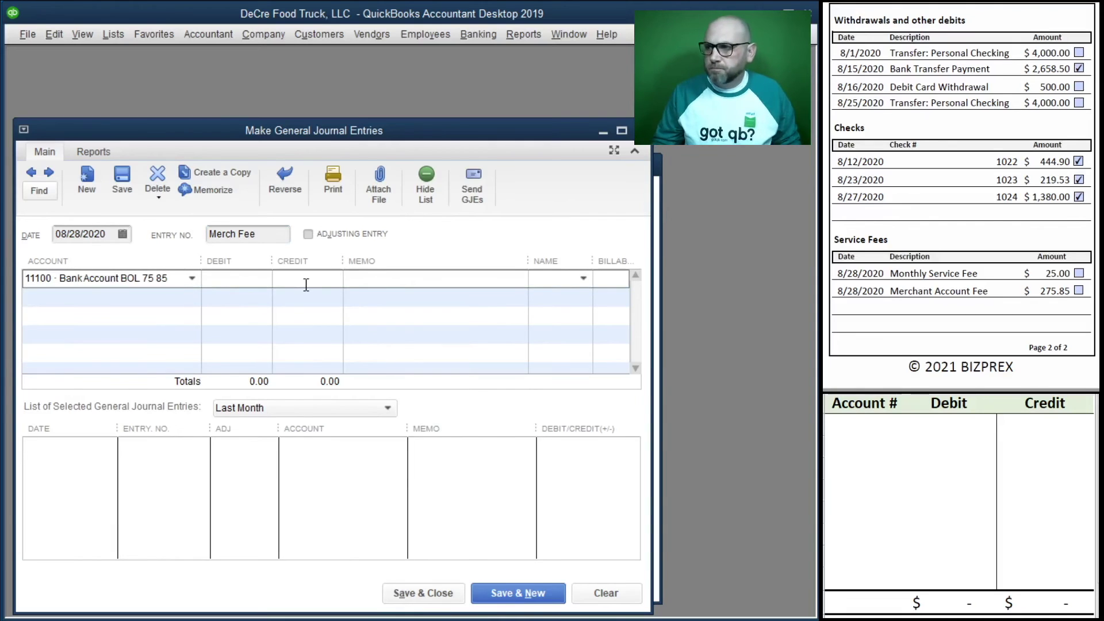
type("275.85")
key("Tab")
type("Merchant Acco")
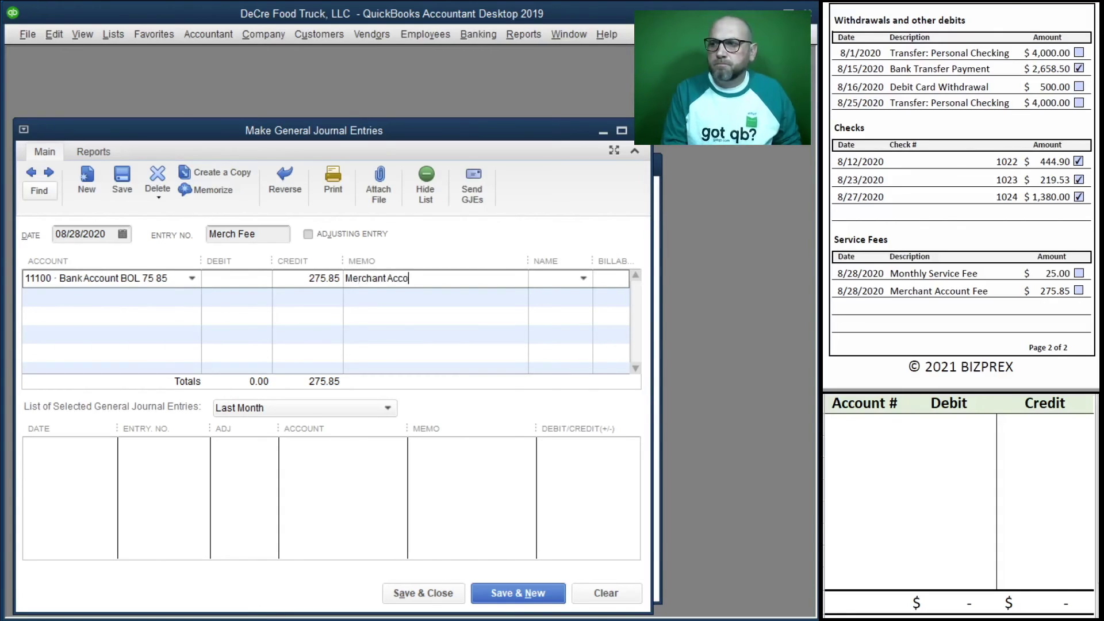
type("unt Fee")
left_click(306, 288)
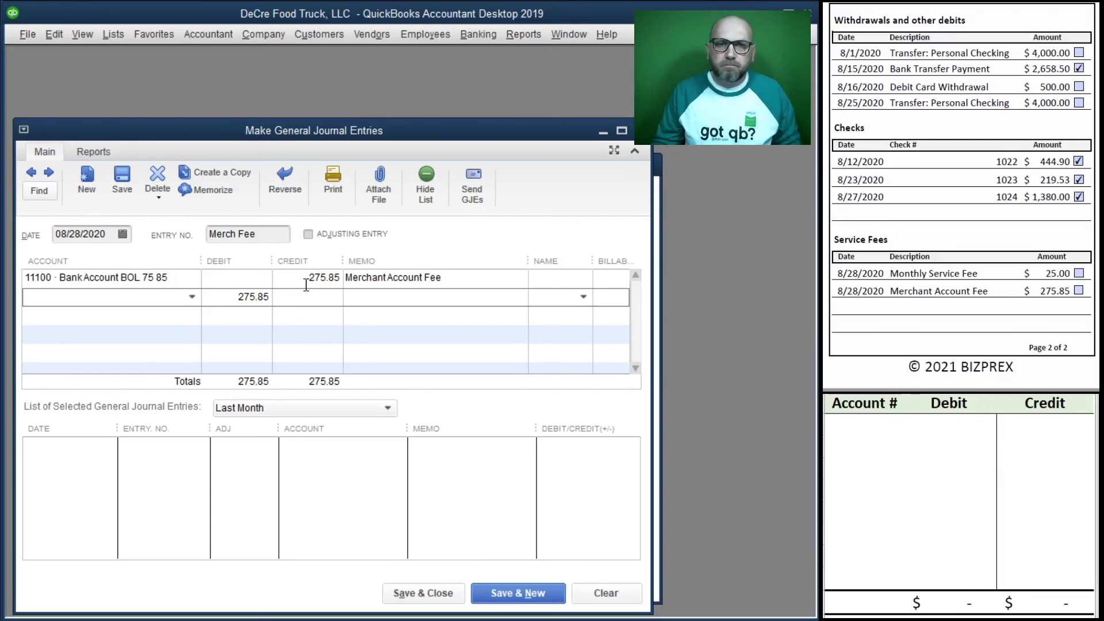
Debit 61500 Merchant Account Fees 275.85 to balance the Merch Fee entry, and save and close the journal
type("Members Draw")
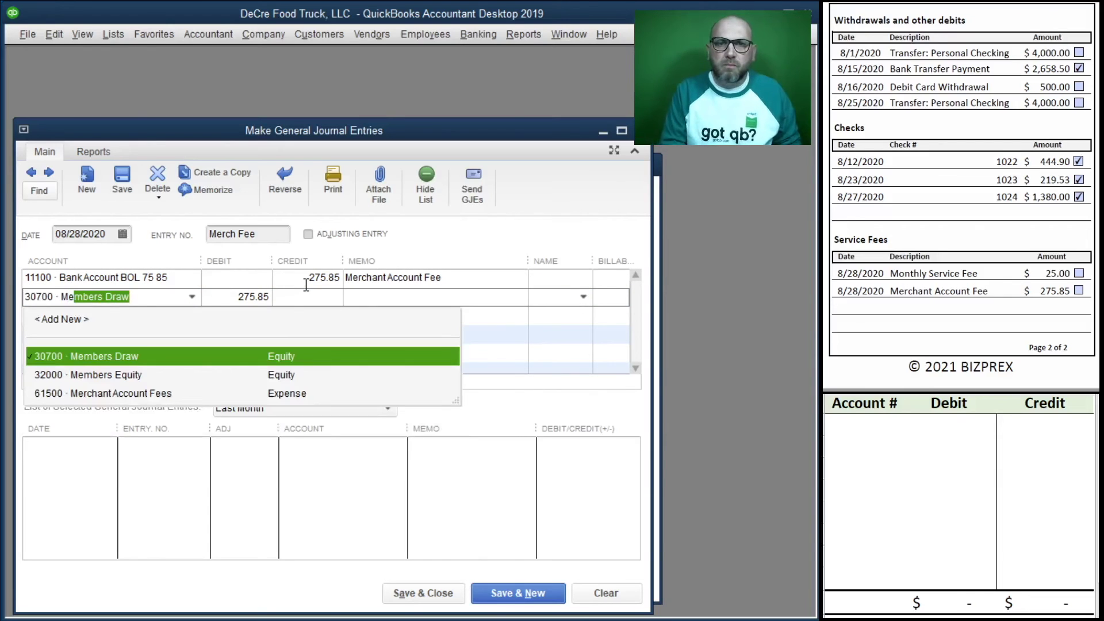
key("Down")
key("Down")
key("Tab")
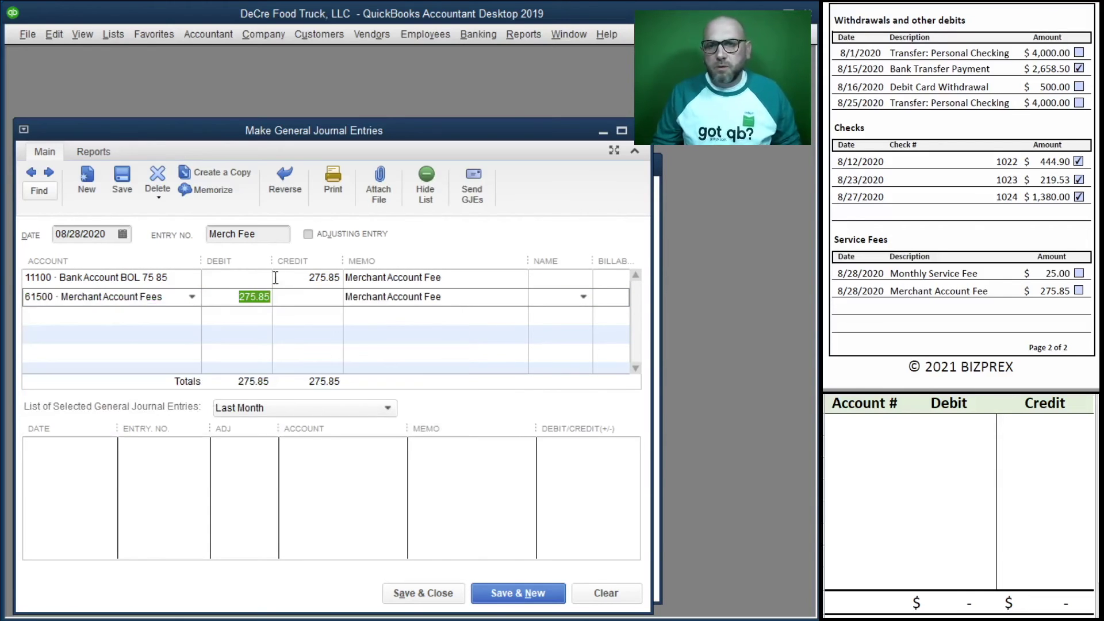
key("Tab")
key("Tab")
key("Tab")
key("Tab")
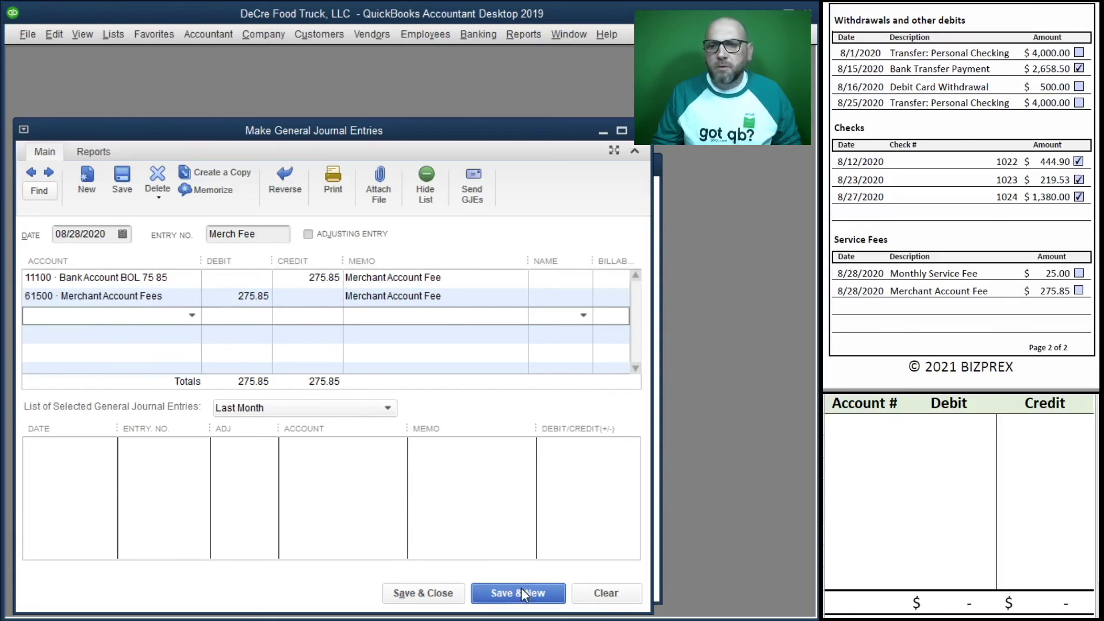
left_click(425, 594)
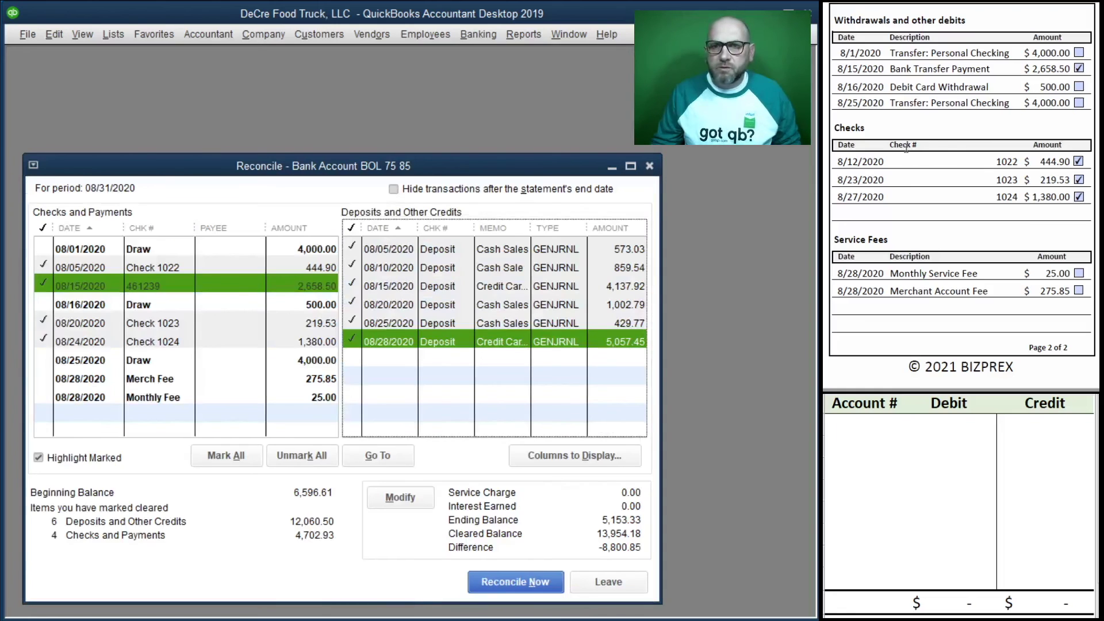
Mark the 08/01, 08/16 and 08/25/2020 Draw payments as cleared and check off the matching withdrawals on the bank statement
left_click(1079, 52)
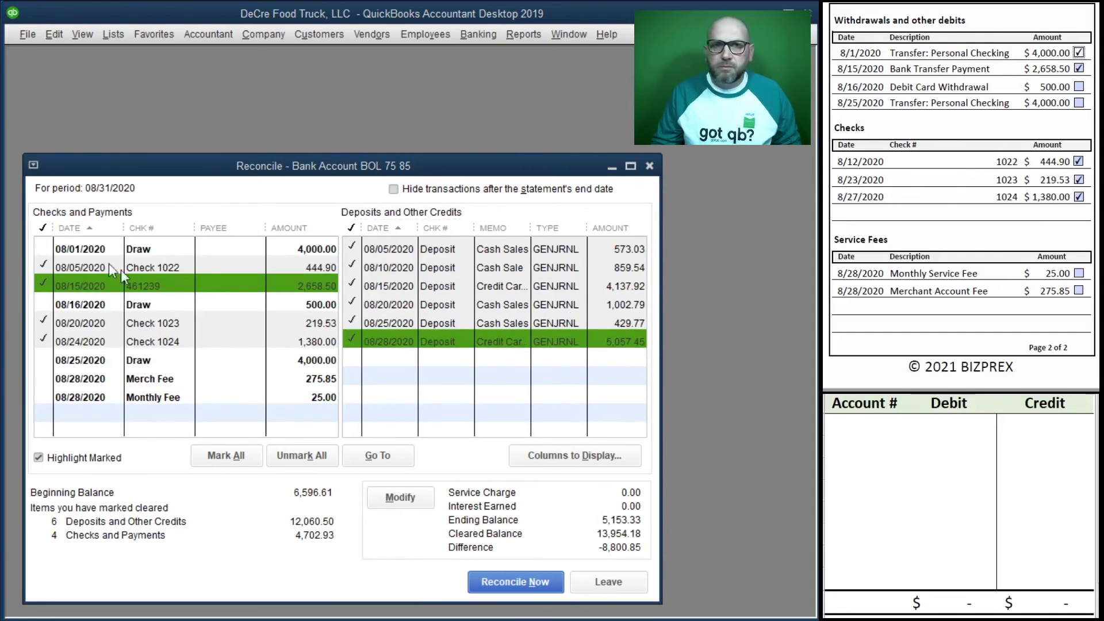
left_click(45, 249)
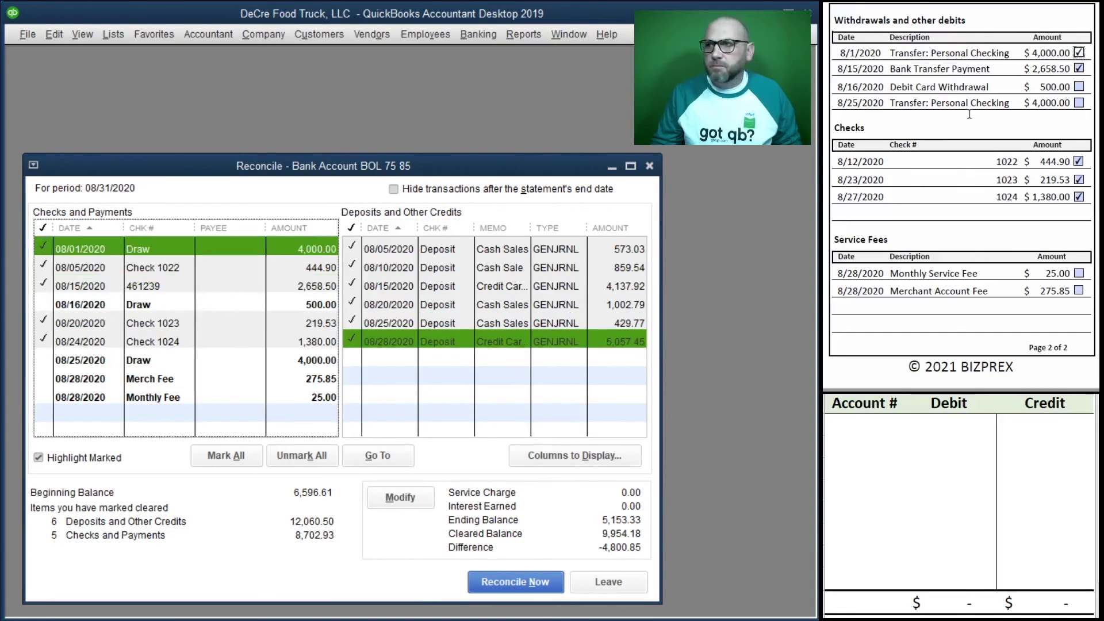
left_click(1079, 86)
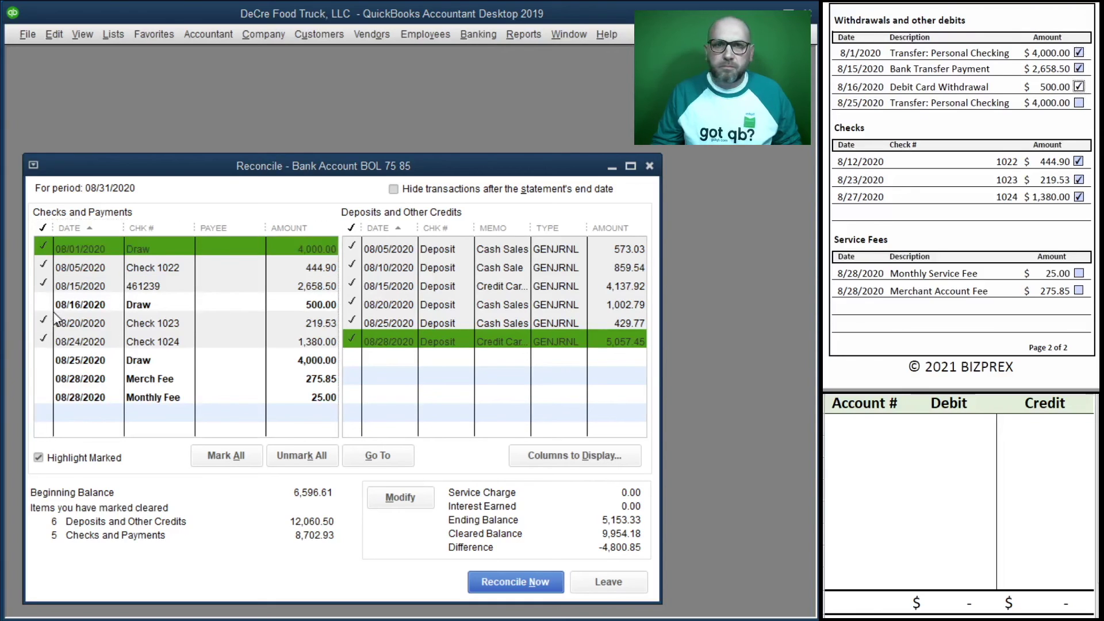
left_click(45, 305)
left_click(1079, 103)
left_click(47, 360)
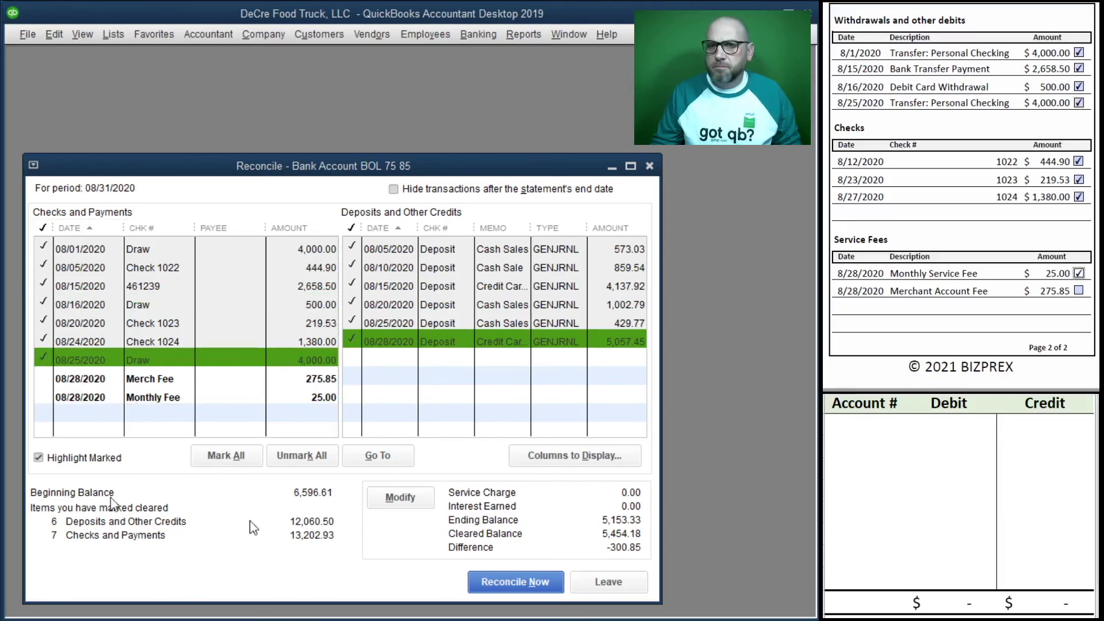
Mark the Monthly Fee and Merch Fee payments as cleared and check off the service fees on the bank statement
left_click(46, 397)
left_click(42, 378)
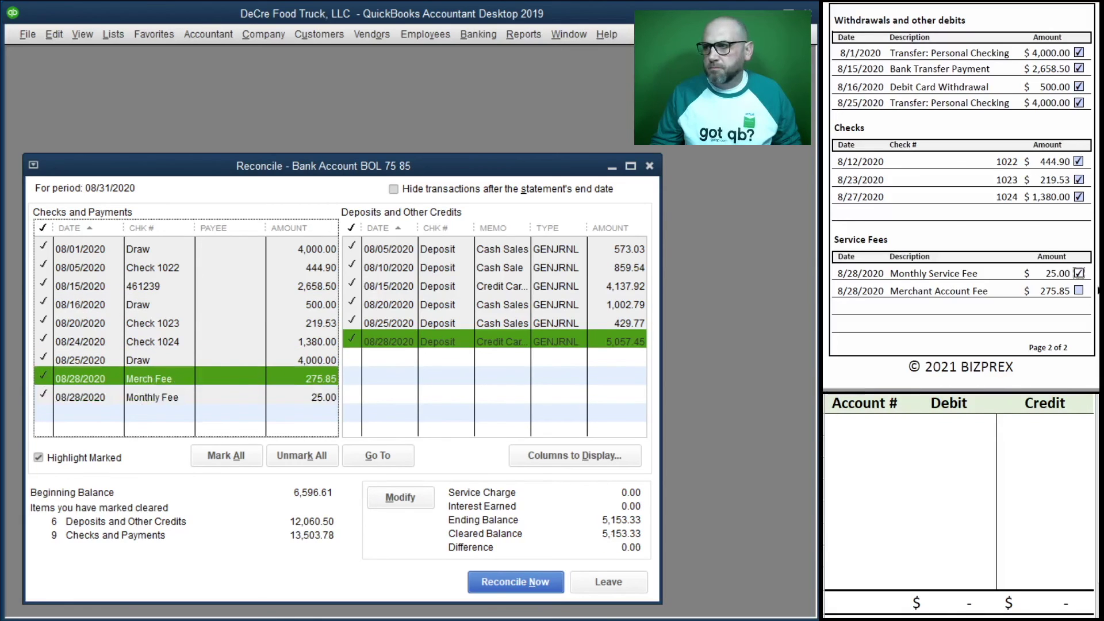
left_click(1079, 290)
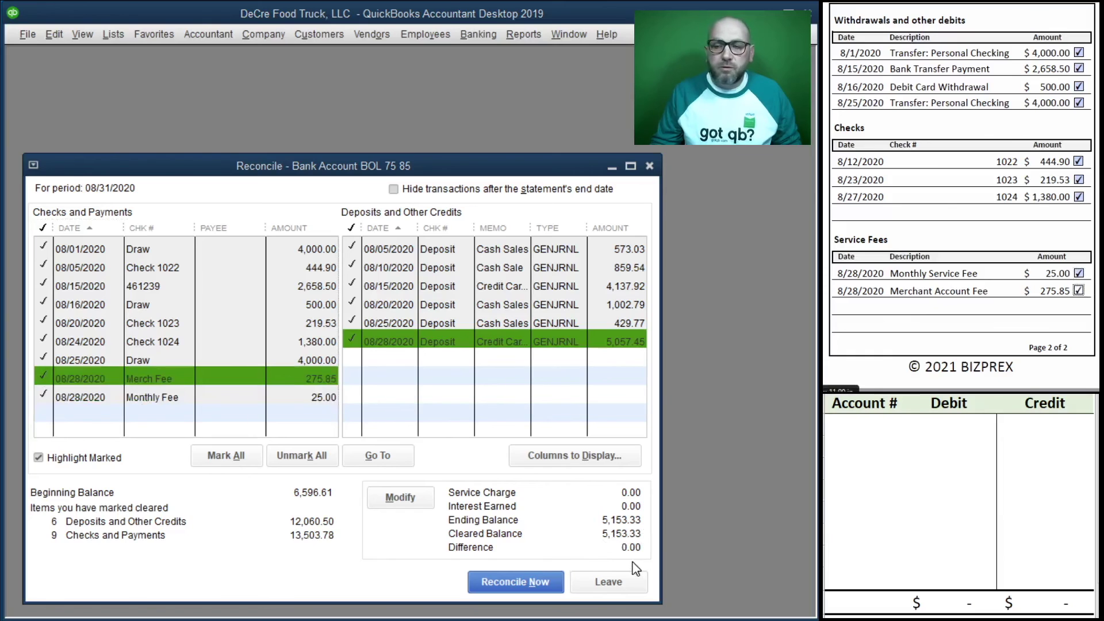
Complete the bank account reconciliation and display both the summary and detail reconciliation reports
left_click(540, 583)
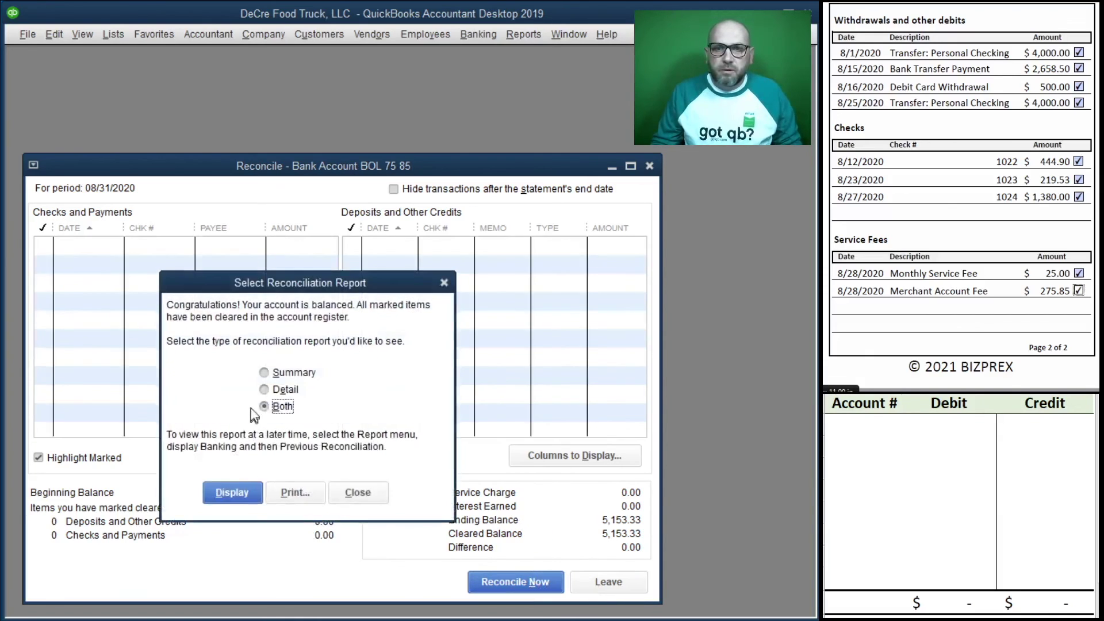
left_click(226, 505)
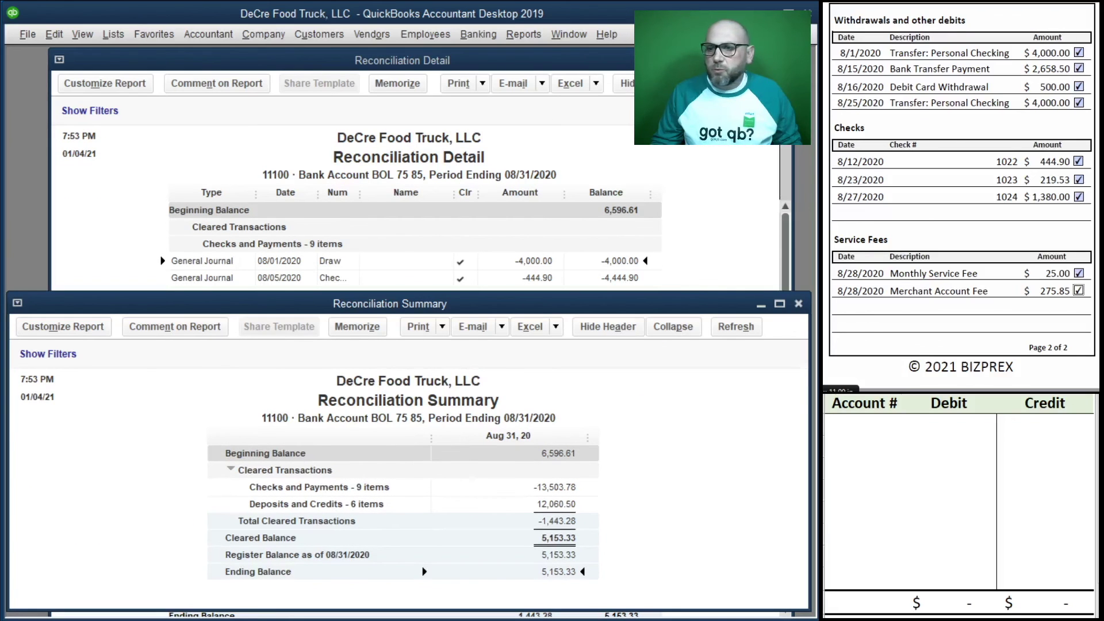
Compare the reconciliation summary and detail reports with both pages of the bank statement, and close the two reports
scroll(1038, 163, "up", 3)
scroll(1036, 161, "up", 5)
scroll(1038, 239, "down", 1)
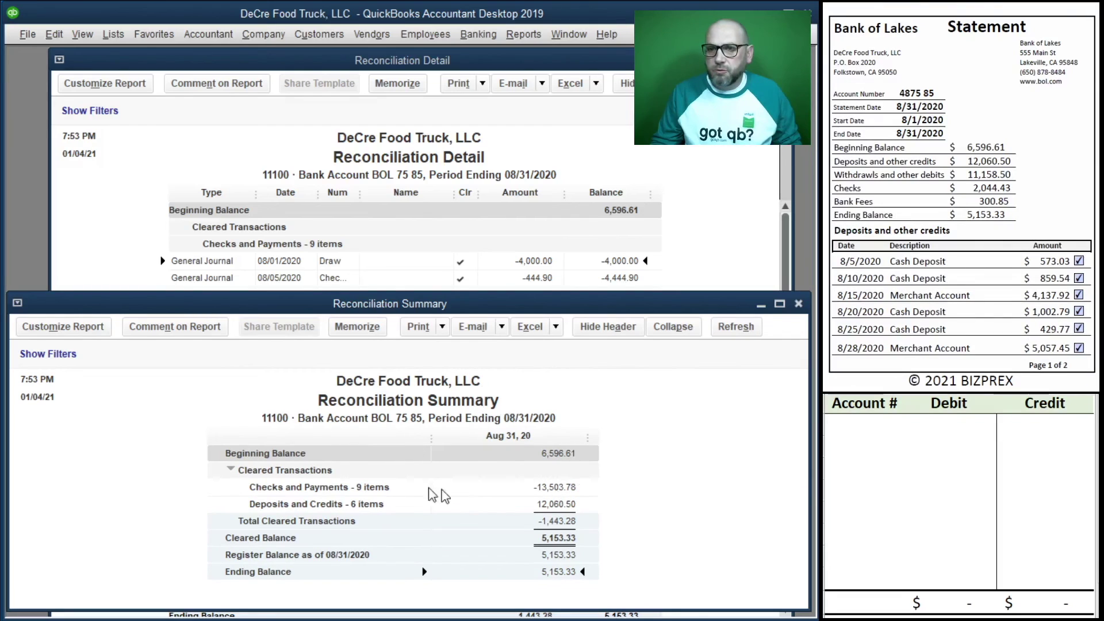
left_click(798, 303)
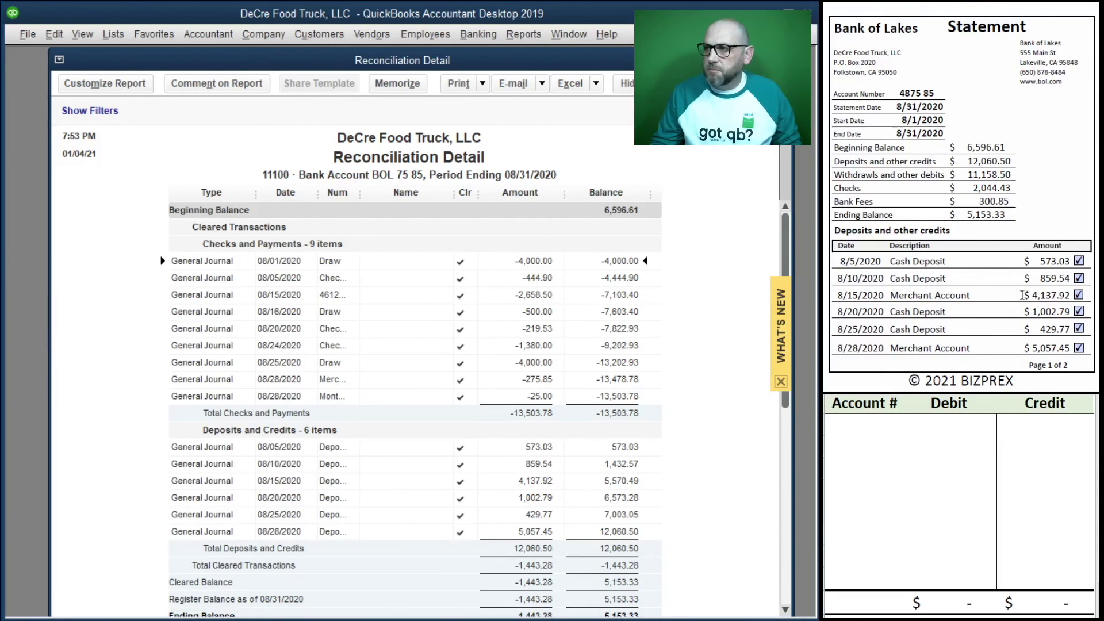
scroll(1027, 348, "down", 5)
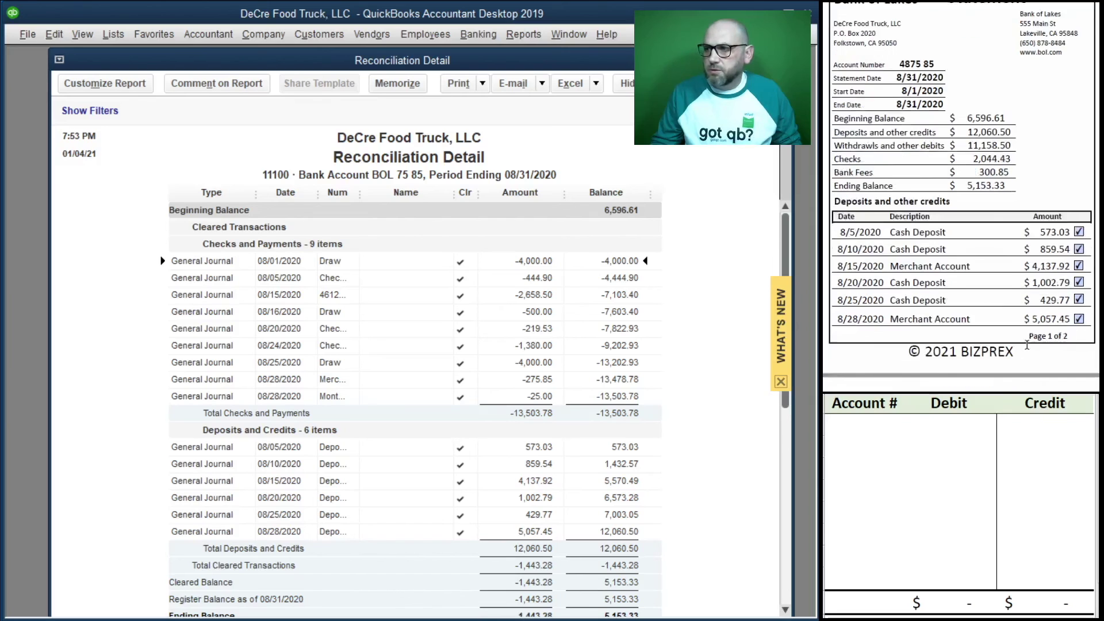
scroll(1023, 336, "down", 1)
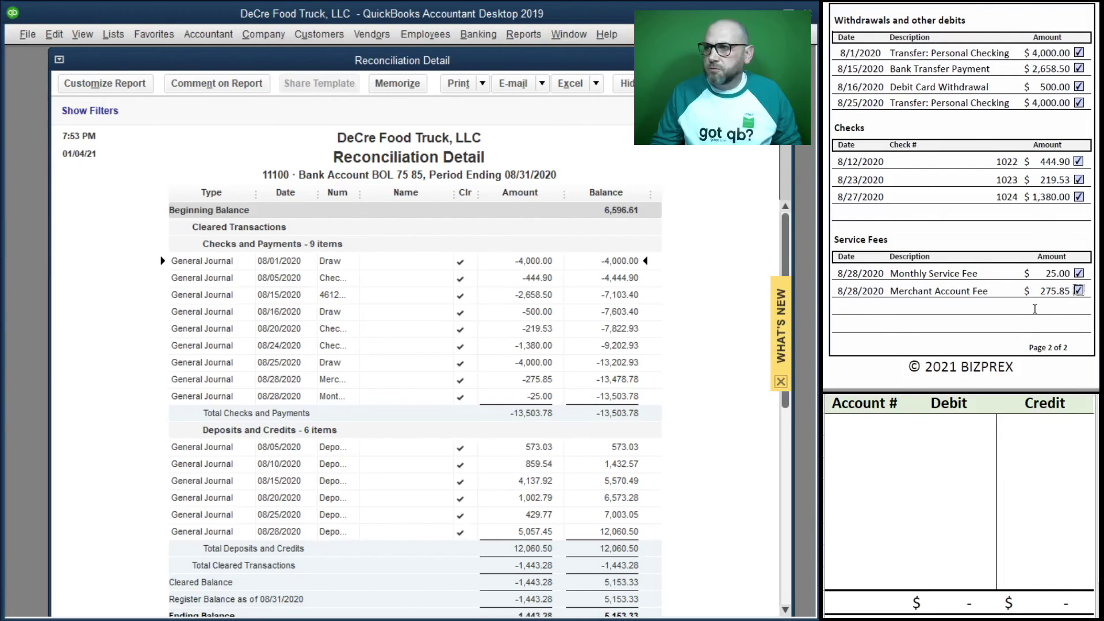
scroll(664, 320, "down", 1)
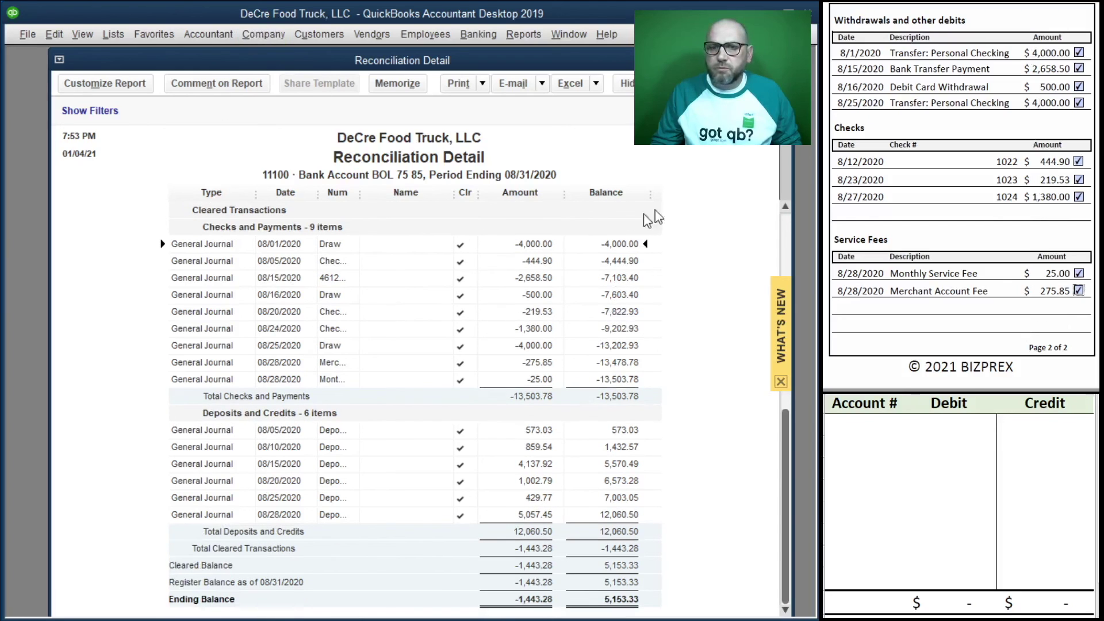
left_click(781, 61)
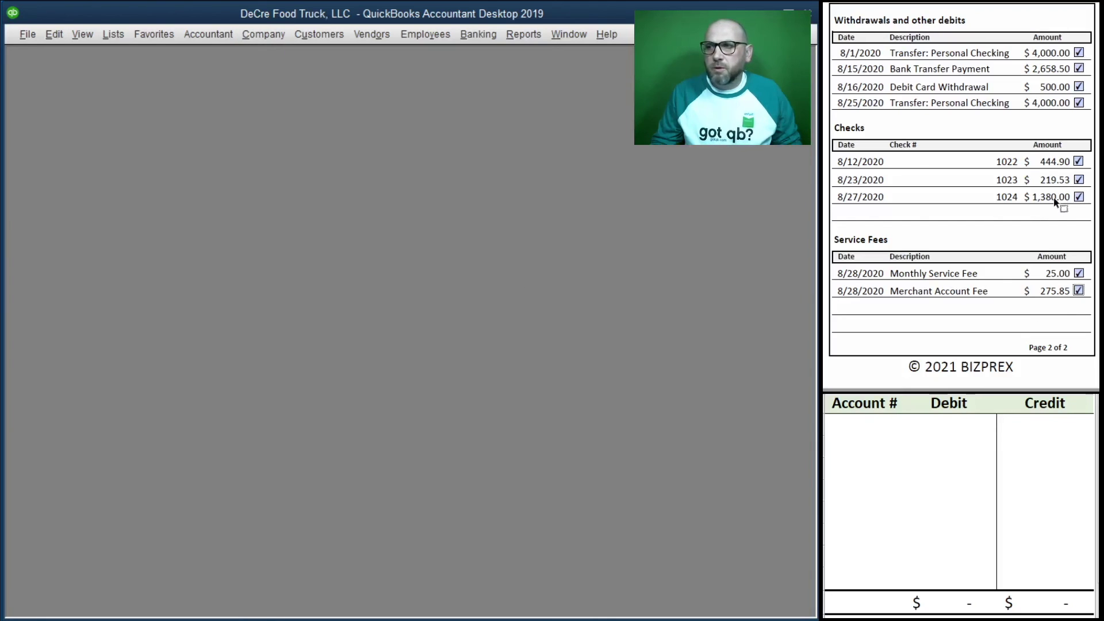
scroll(1043, 196, "down", 6)
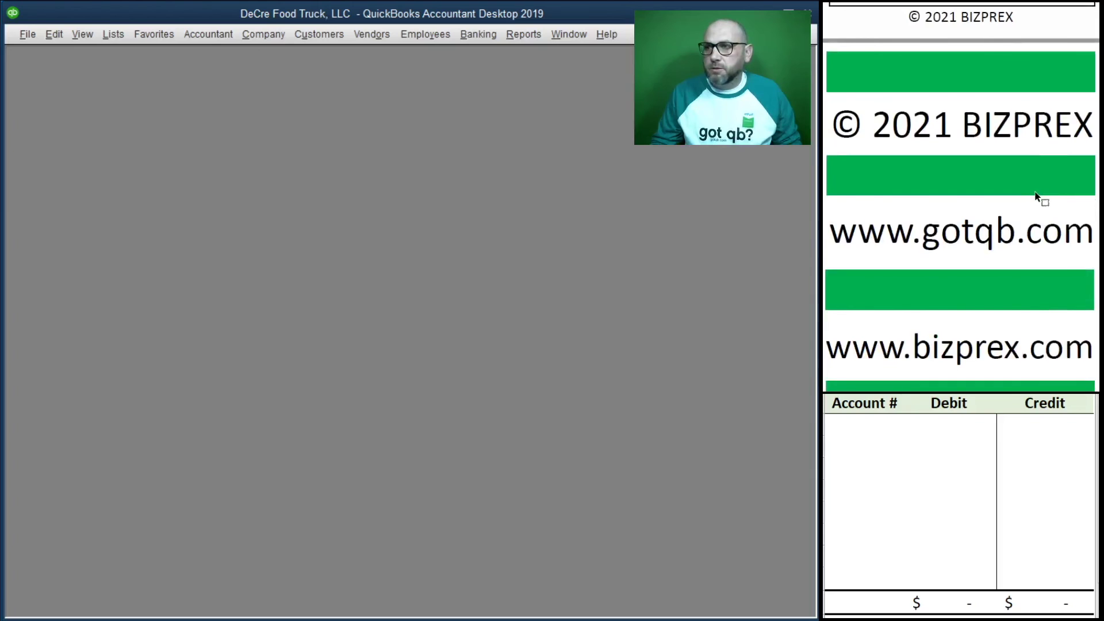
scroll(1035, 192, "down", 2)
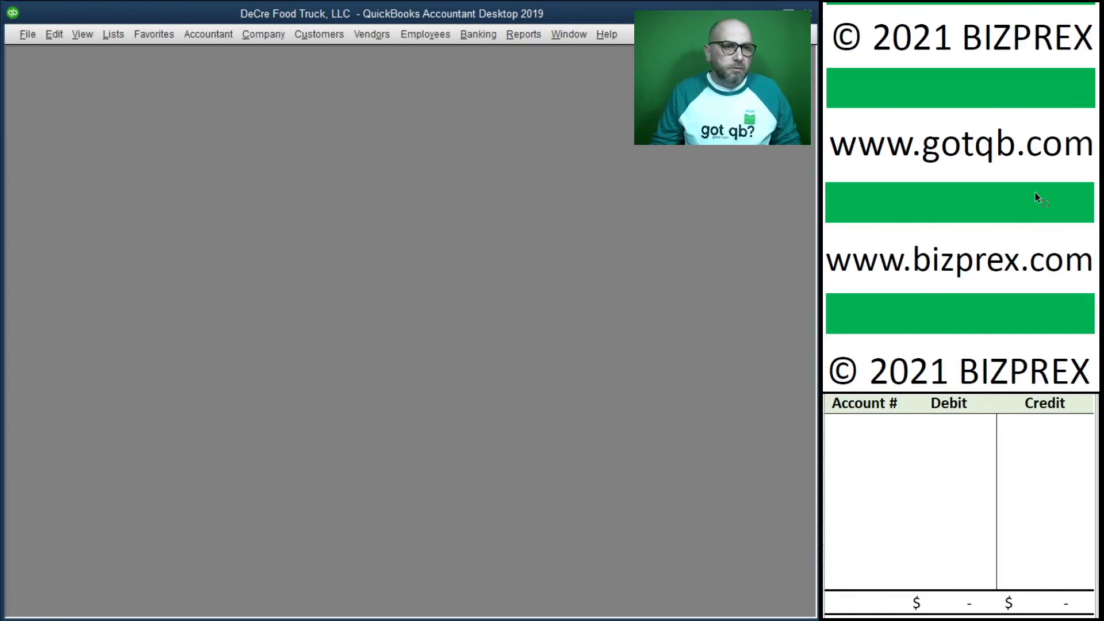